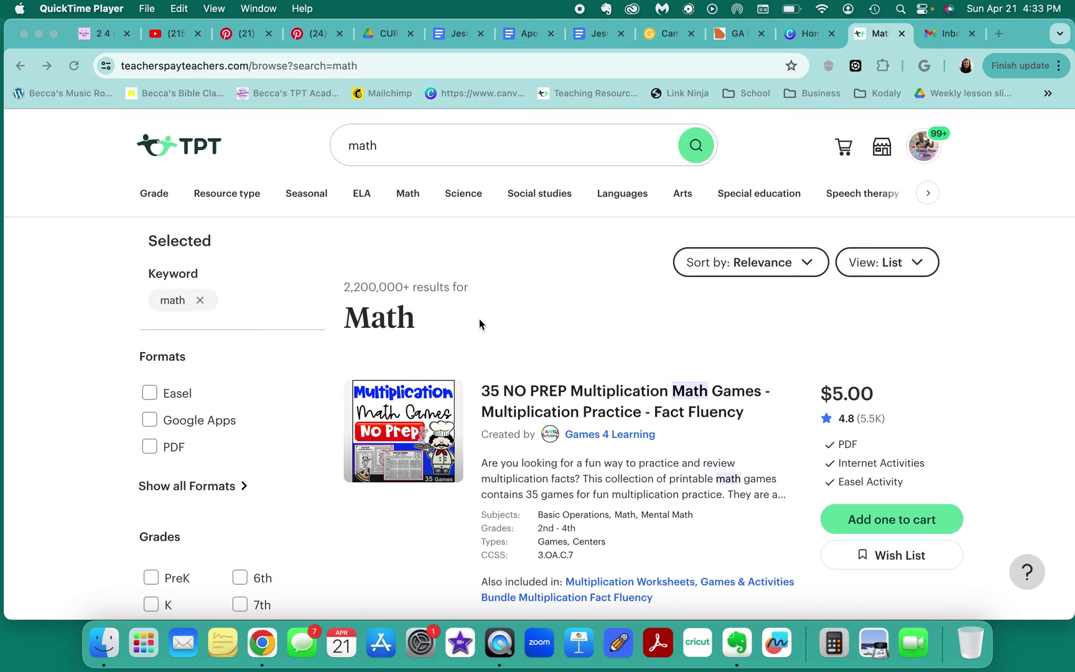
- Examine the cover thumbnails and titles of the math products in the TPT search results
scroll(479, 323, "down", 1)
scroll(480, 323, "up", 1)
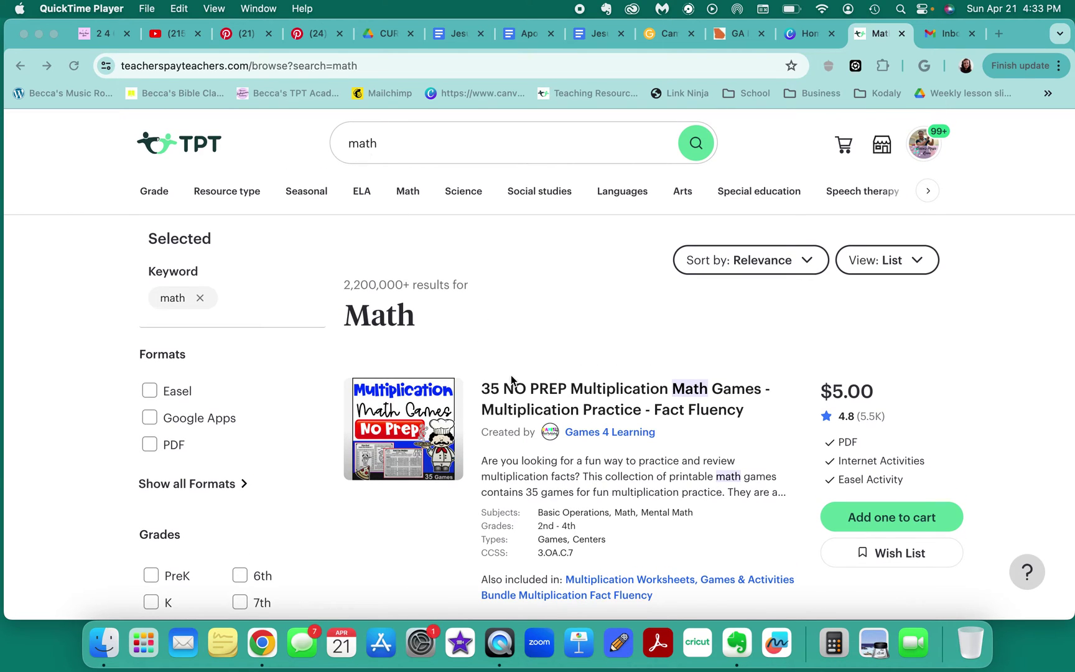
scroll(511, 378, "down", 5)
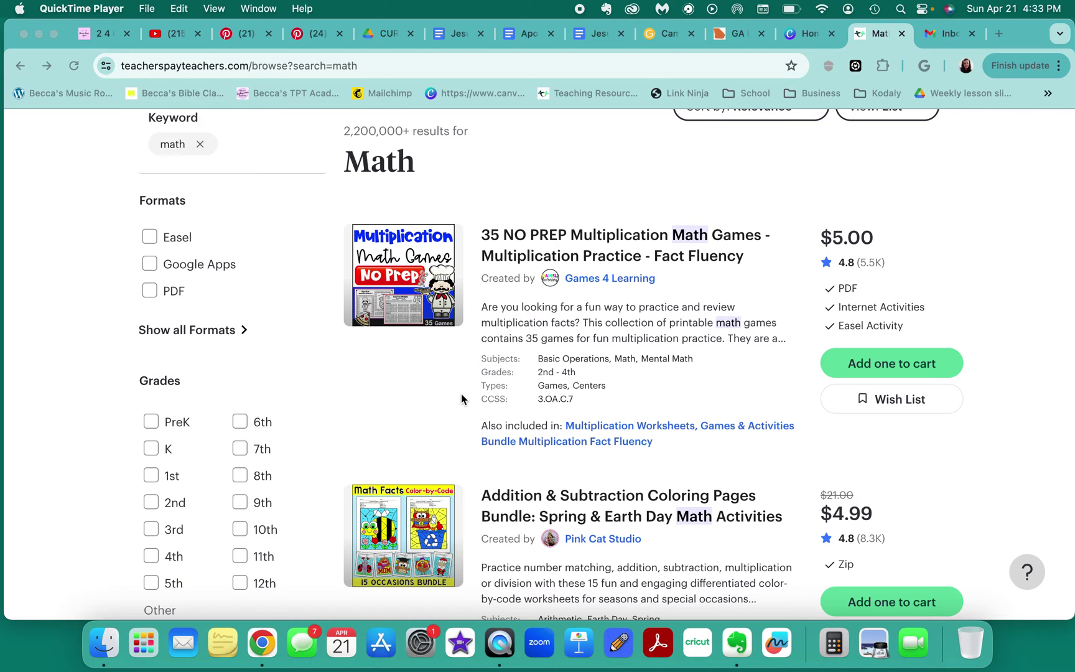
scroll(462, 399, "down", 3)
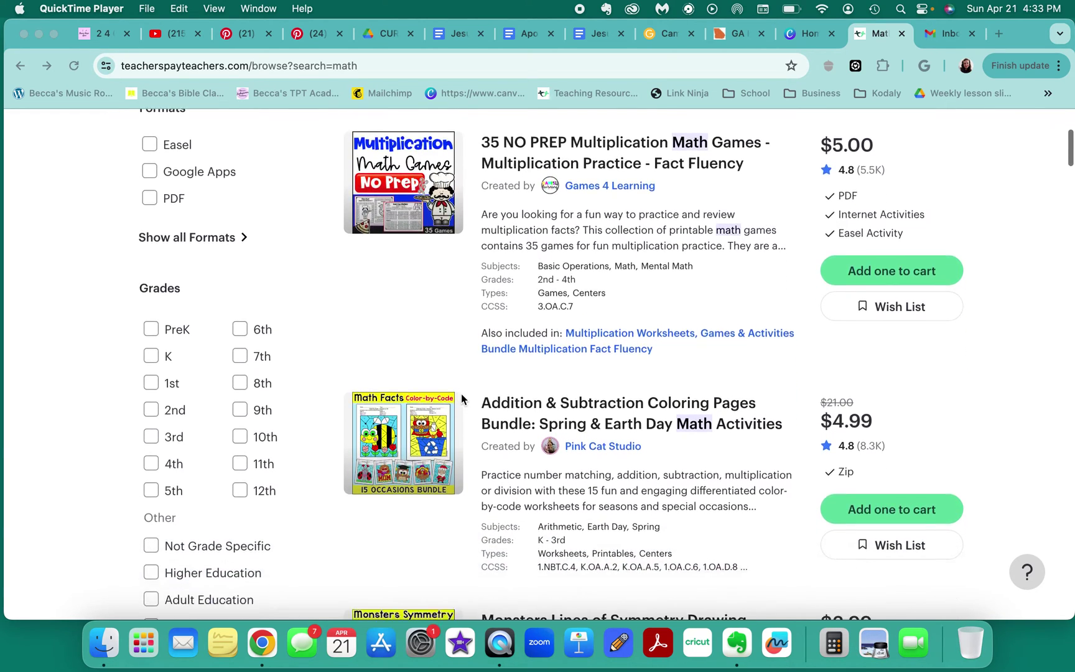
scroll(461, 399, "down", 9)
scroll(461, 399, "down", 7)
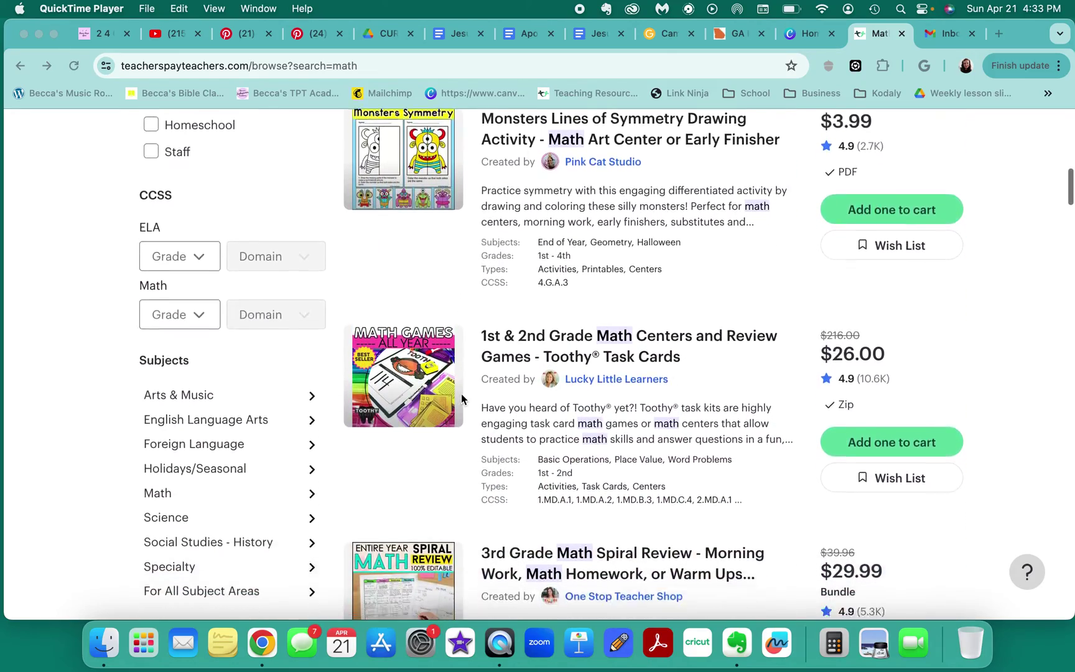
scroll(461, 399, "down", 8)
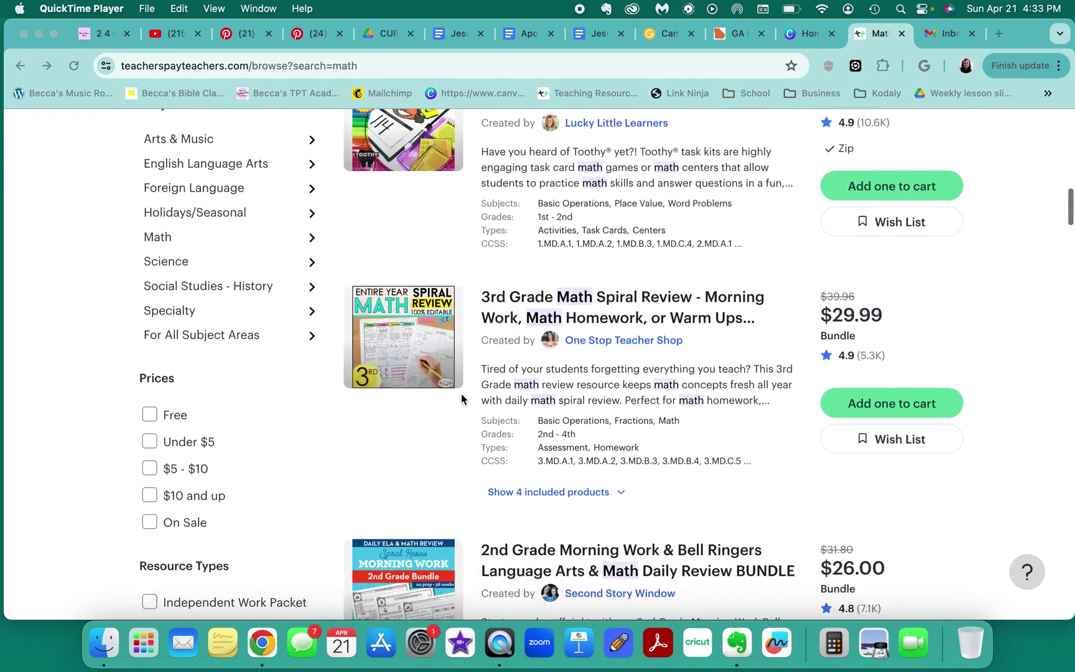
scroll(462, 399, "down", 3)
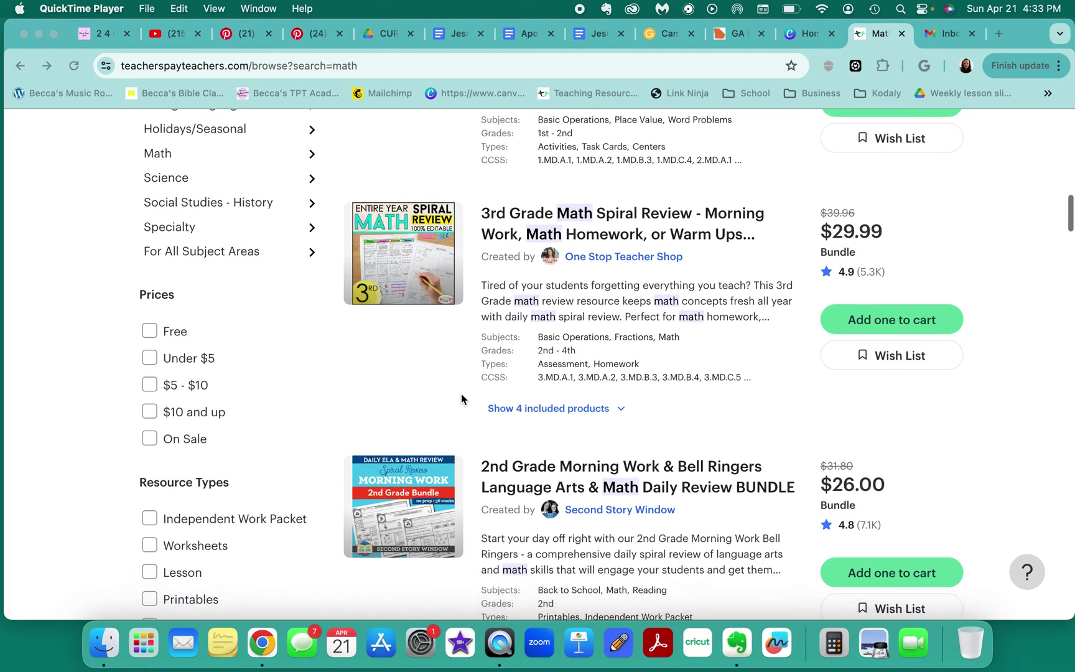
scroll(461, 399, "down", 1)
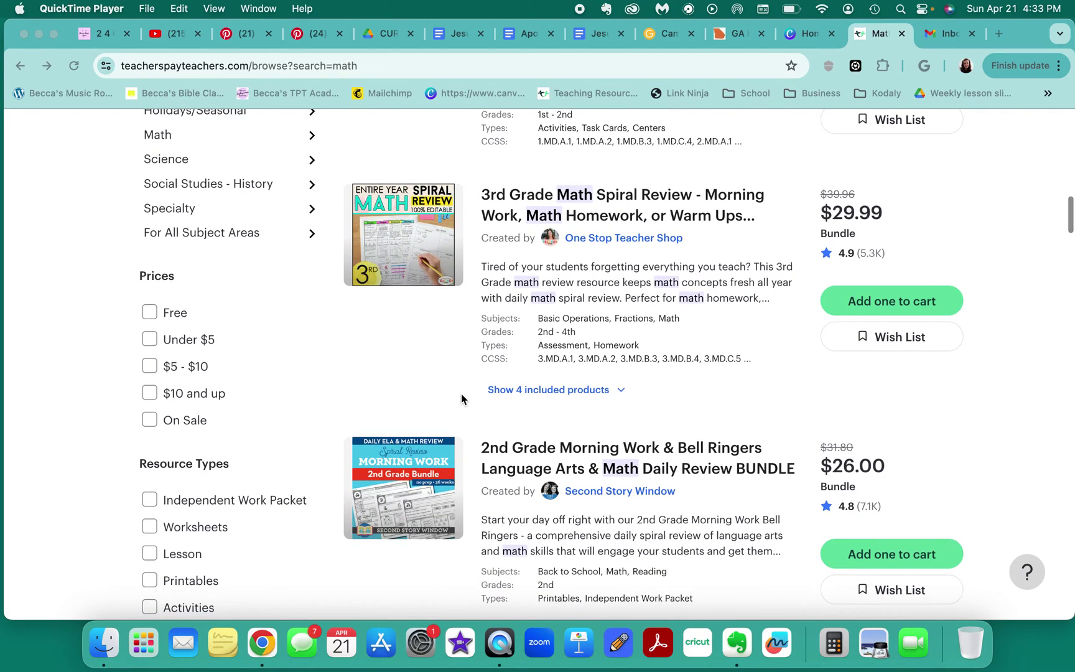
scroll(461, 399, "down", 1)
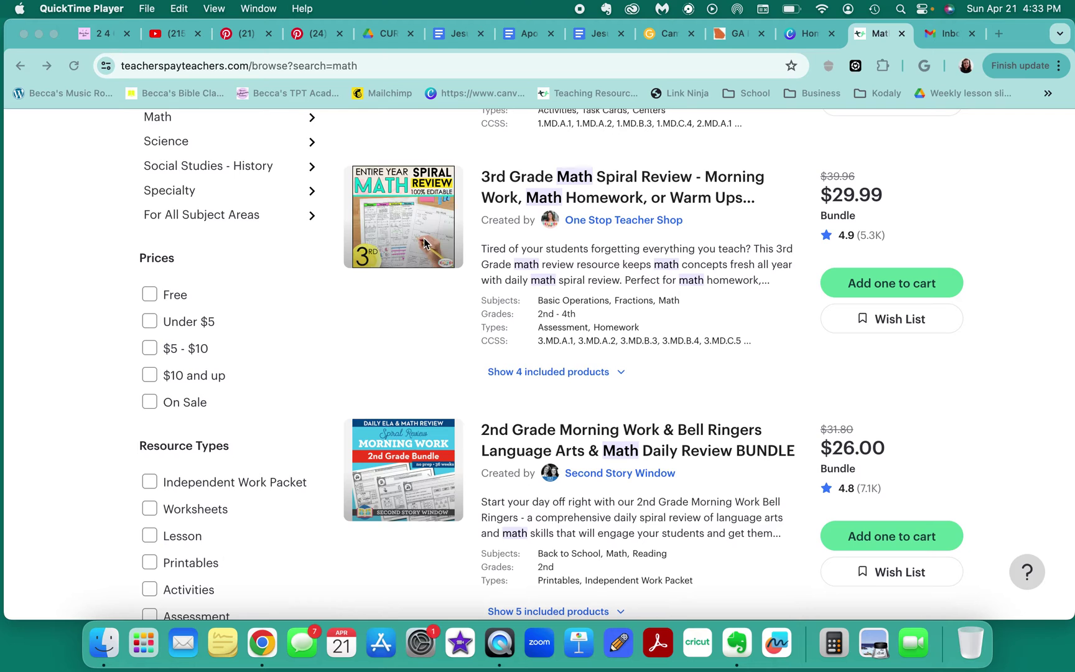
scroll(444, 291, "up", 5)
scroll(444, 291, "down", 5)
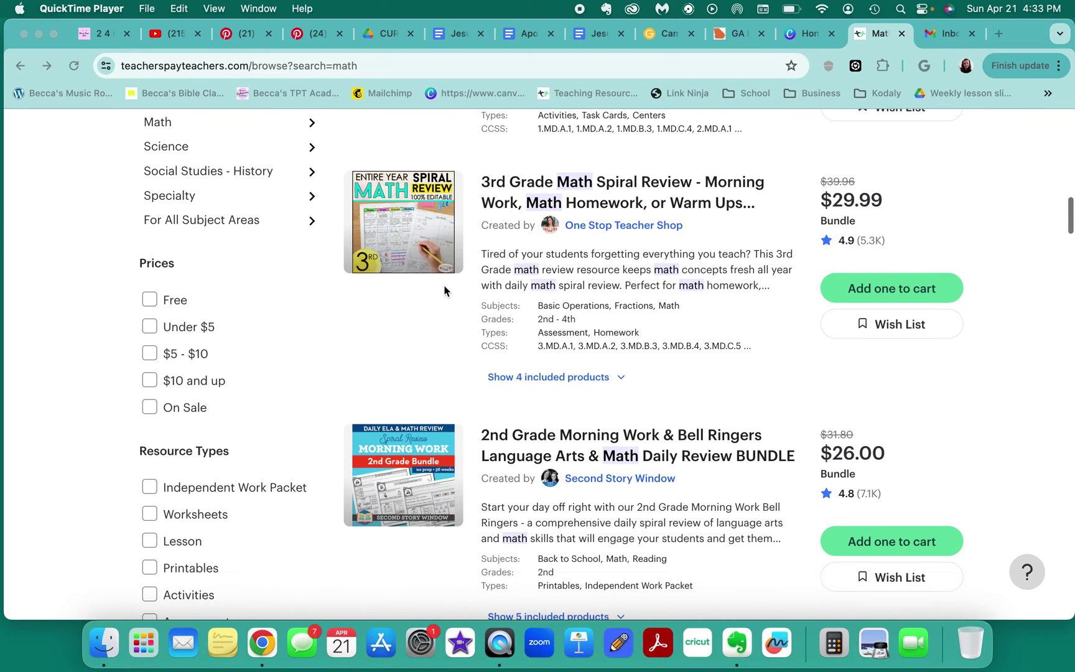
scroll(459, 367, "down", 1)
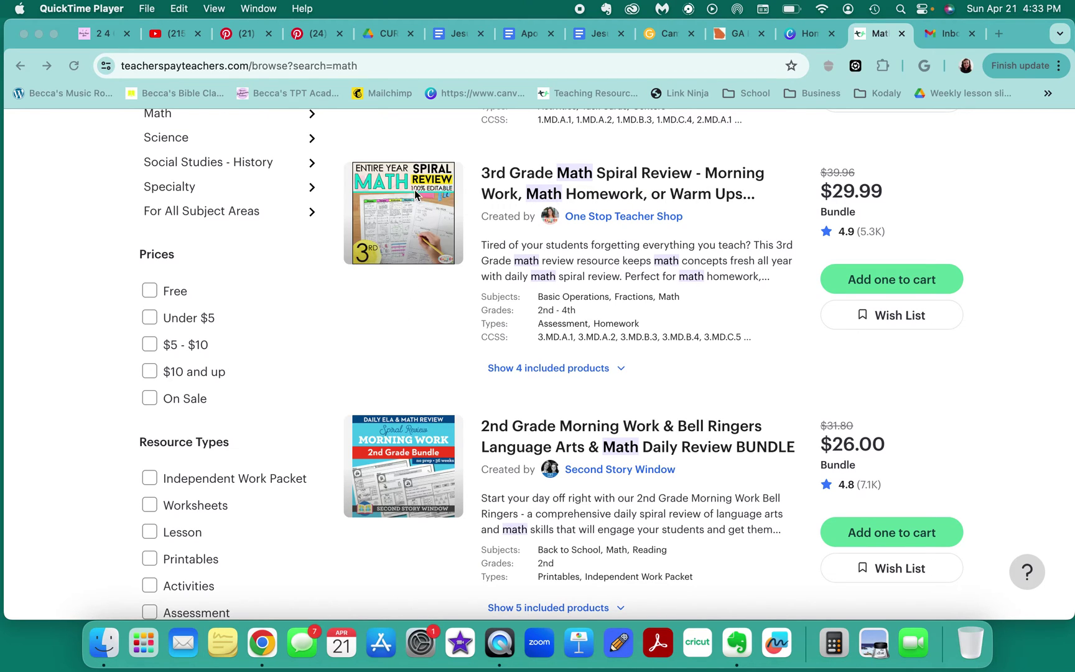
scroll(453, 312, "down", 5)
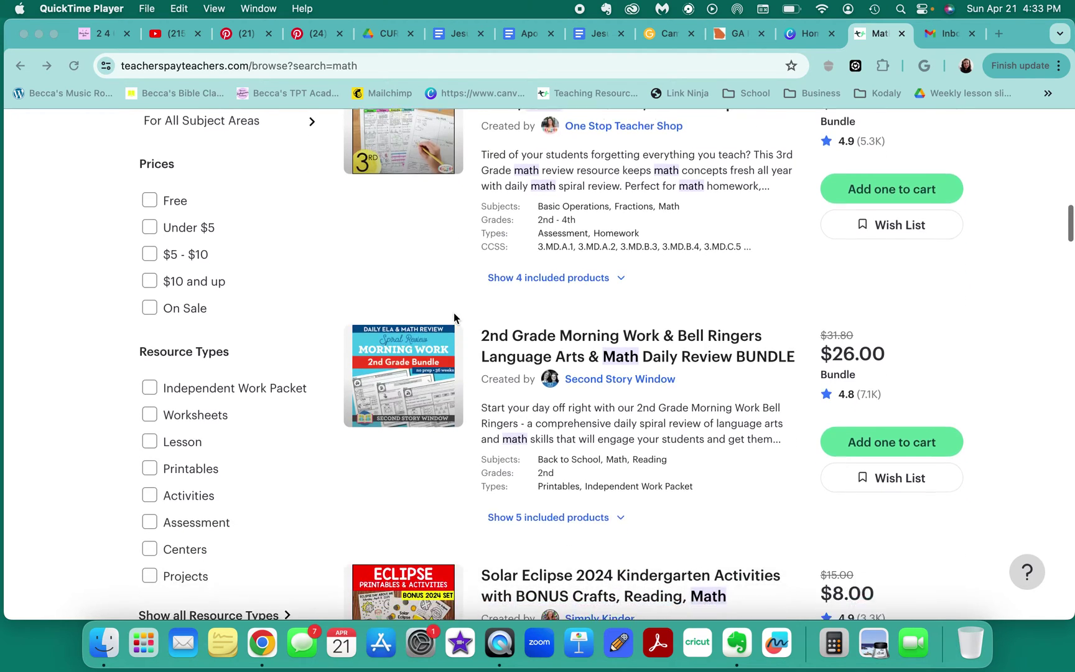
scroll(454, 313, "down", 2)
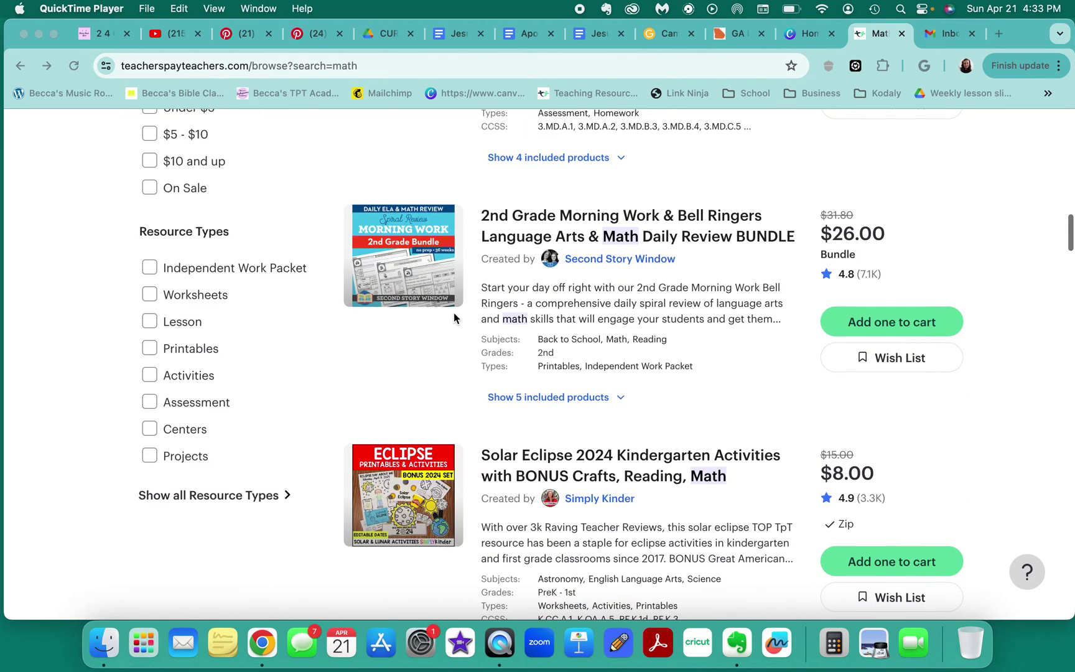
scroll(454, 312, "down", 1)
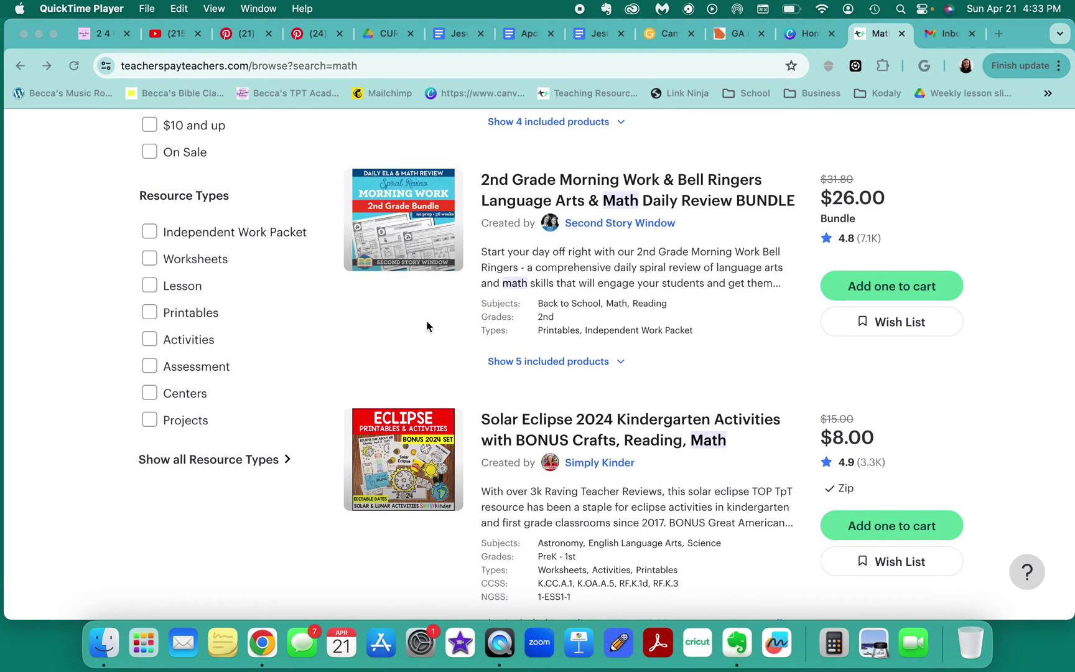
scroll(428, 325, "down", 5)
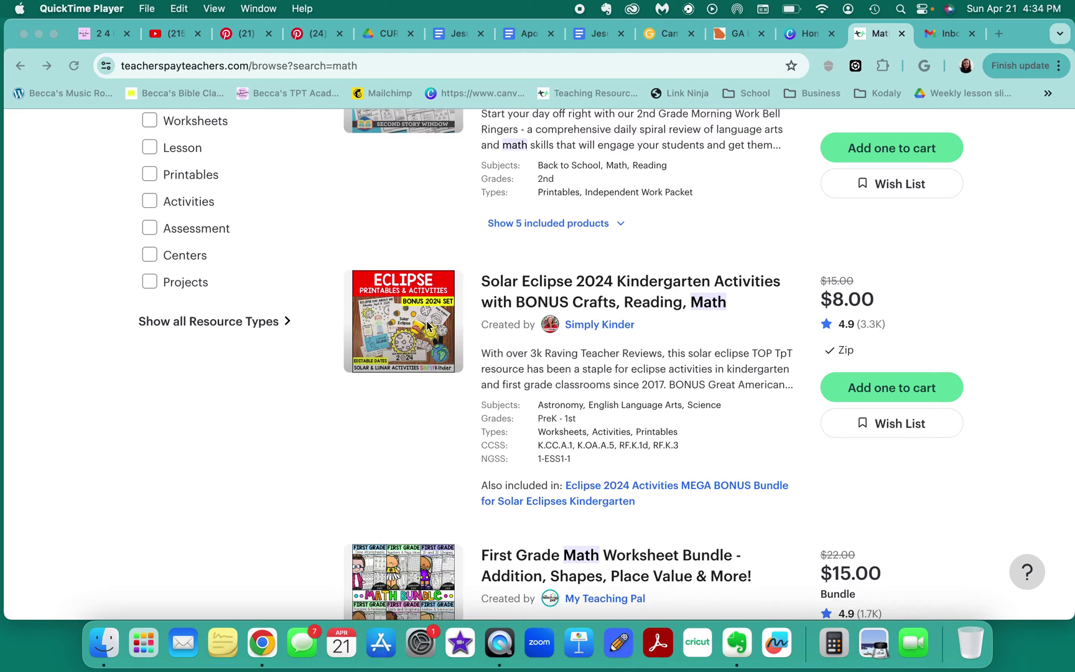
scroll(427, 324, "down", 7)
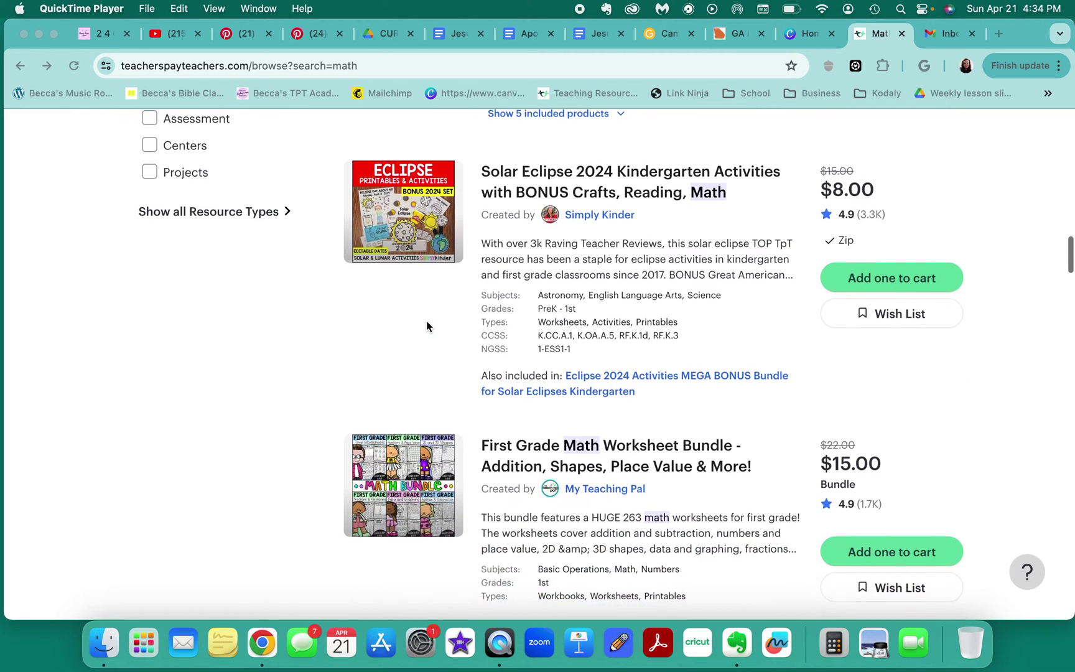
scroll(427, 324, "down", 10)
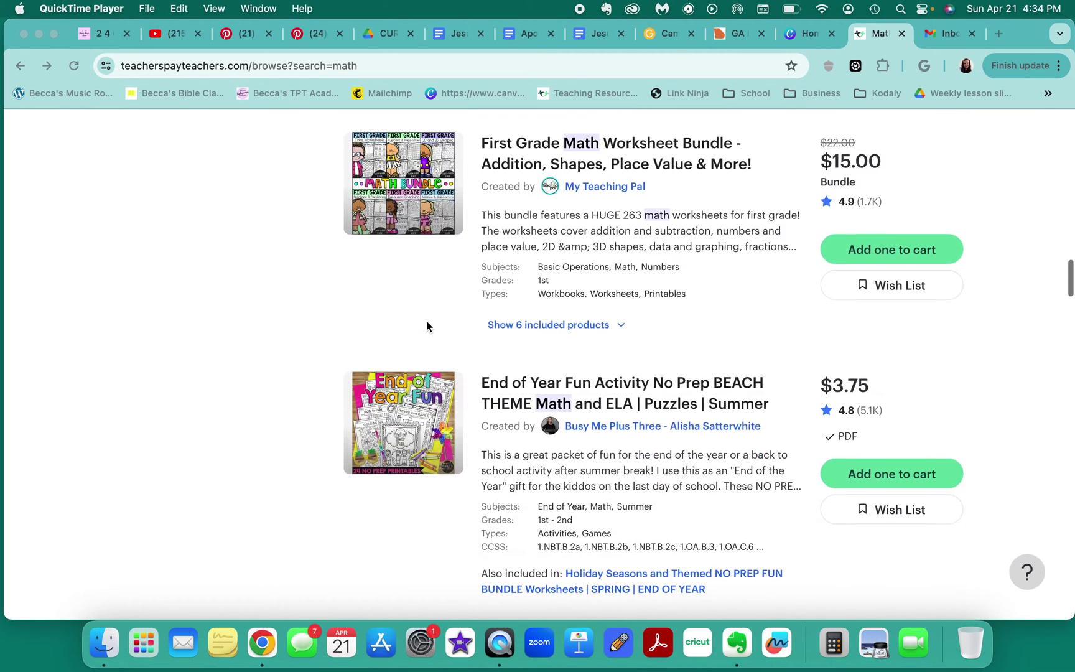
scroll(426, 323, "down", 6)
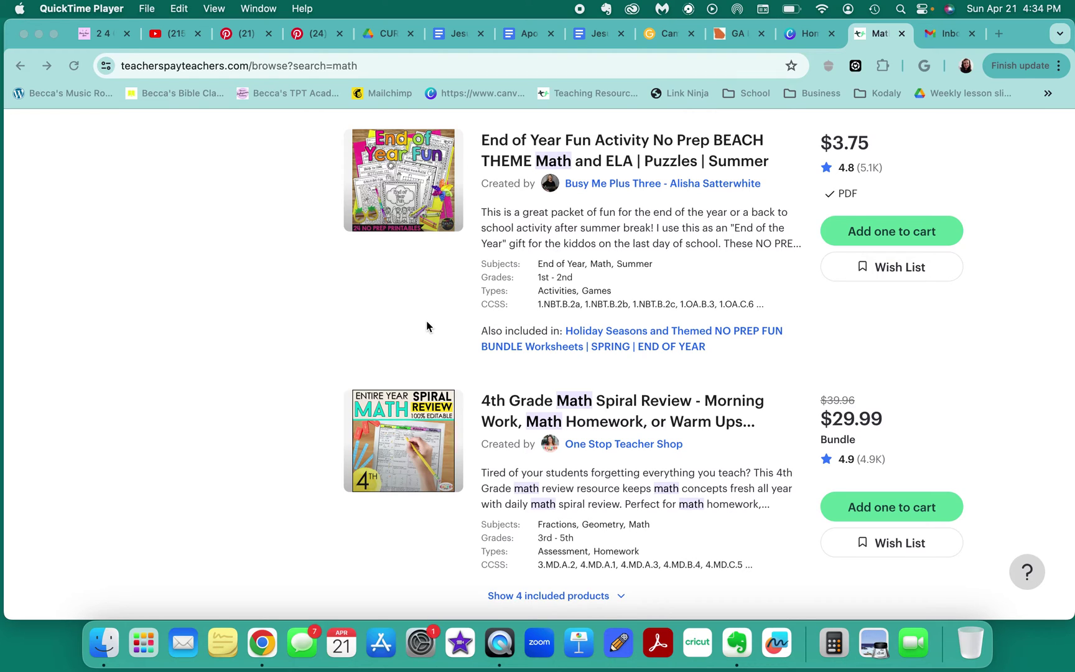
scroll(427, 325, "down", 10)
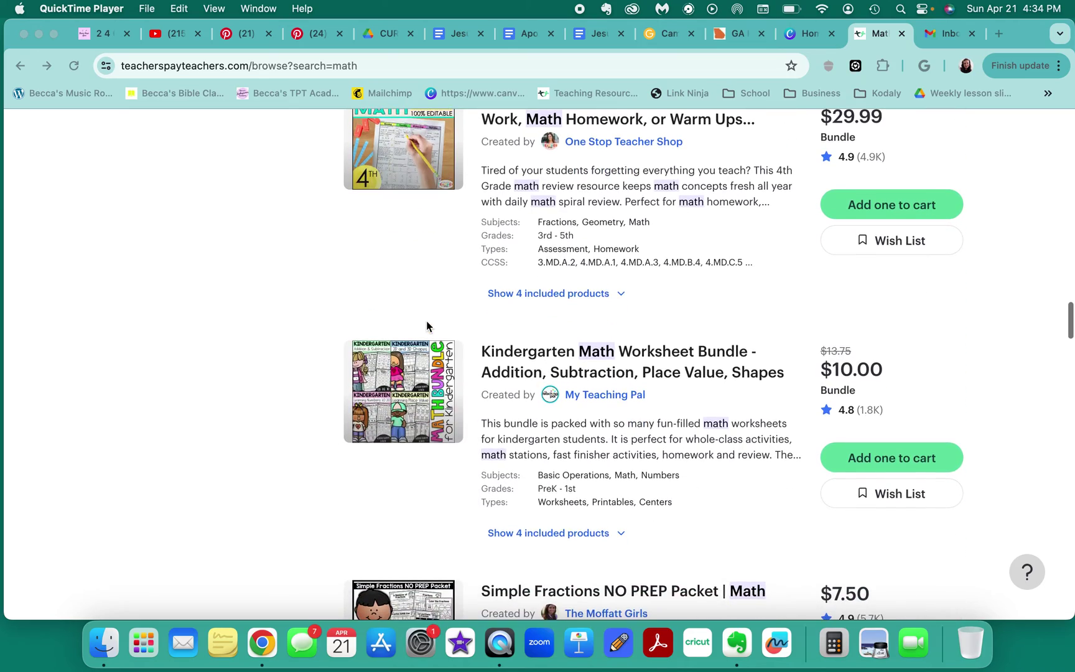
scroll(425, 320, "down", 3)
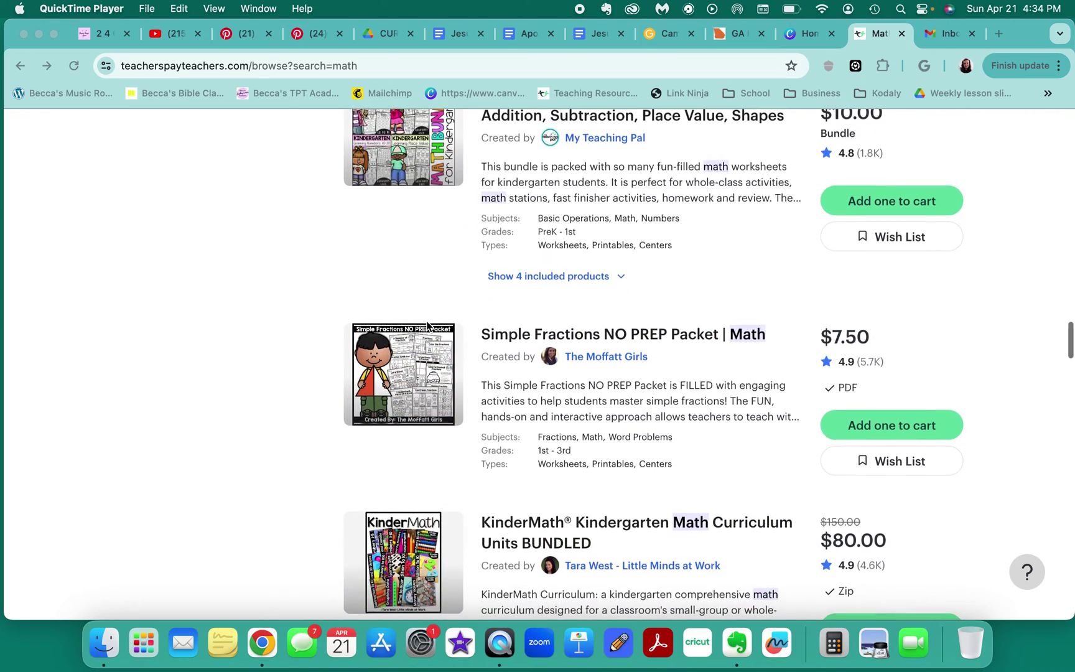
scroll(427, 323, "down", 7)
scroll(427, 325, "down", 5)
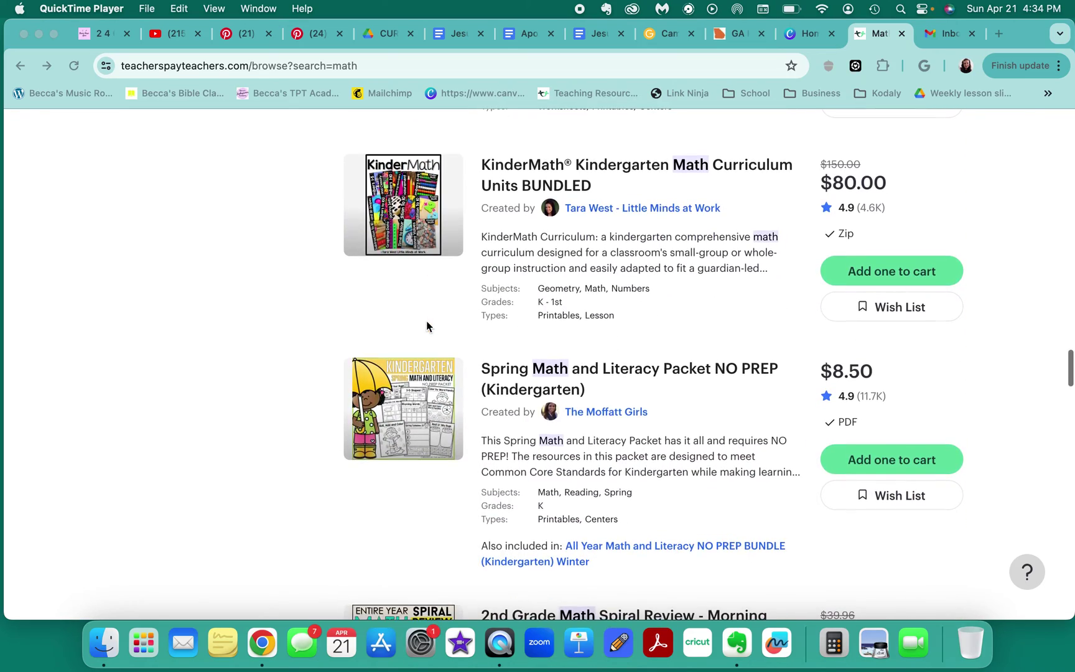
scroll(425, 320, "down", 8)
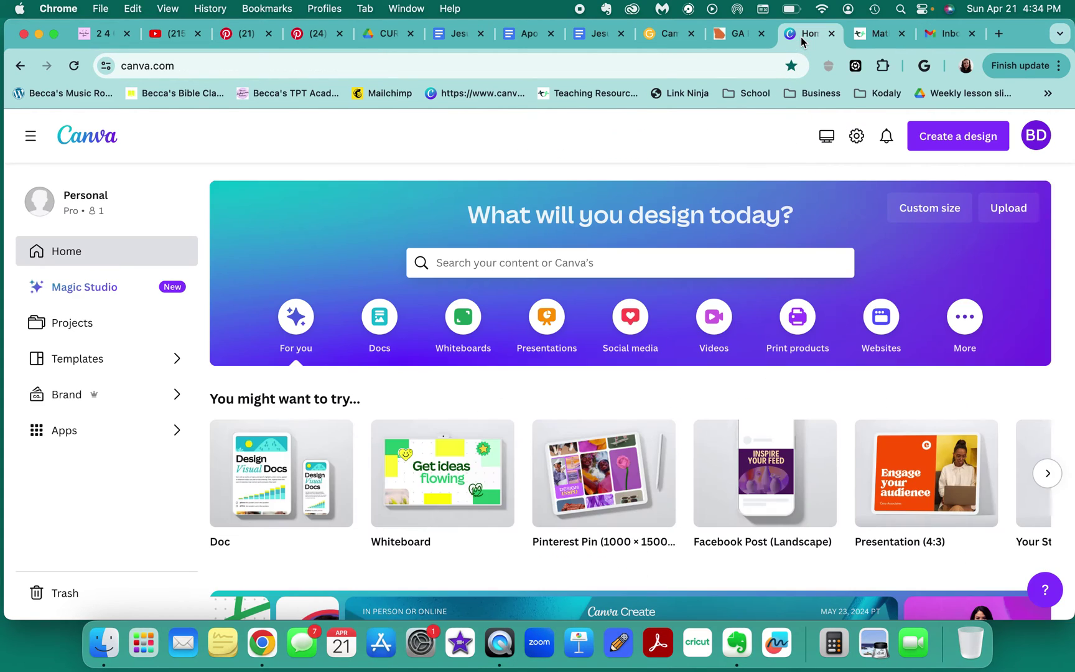
- Switch to Canva and create a blank Instagram Post (Square) design
left_click(802, 41)
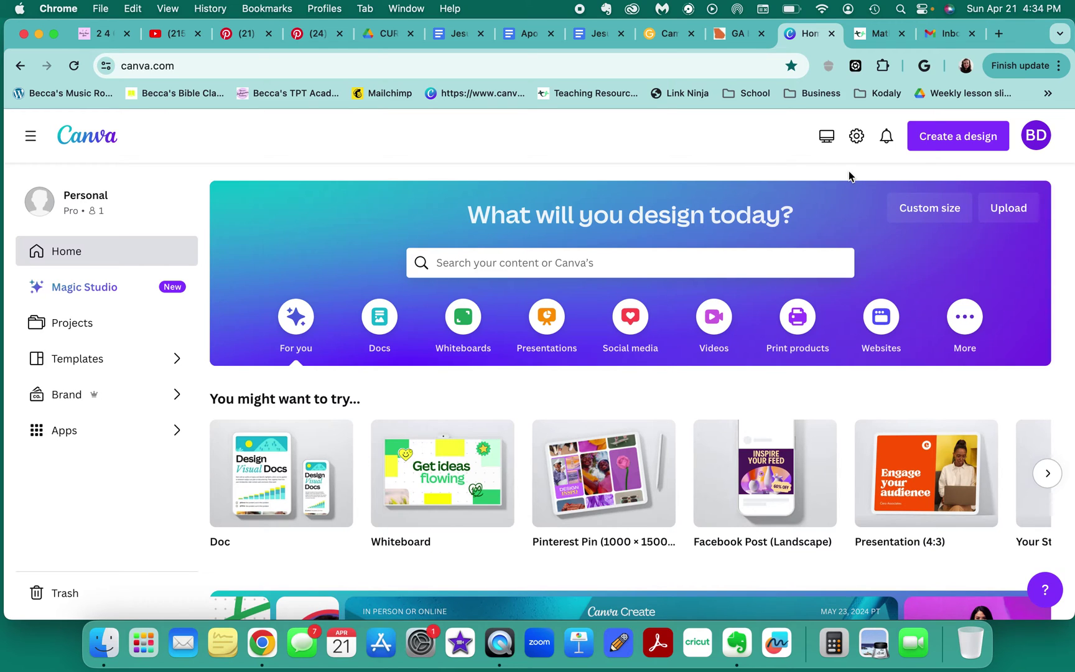
left_click(933, 146)
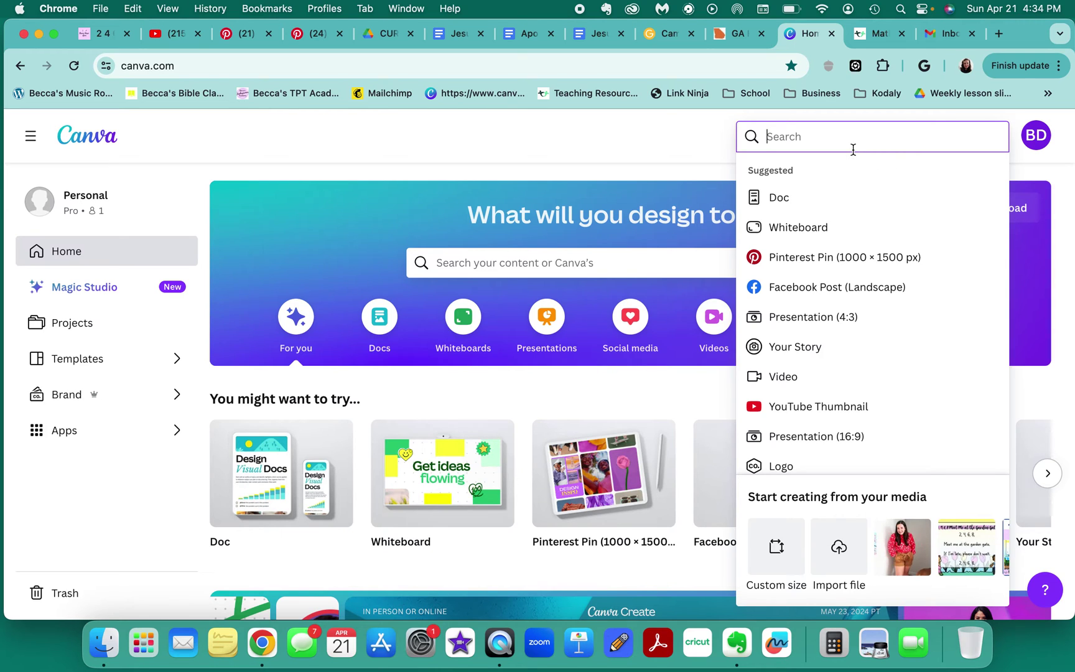
type("instagr")
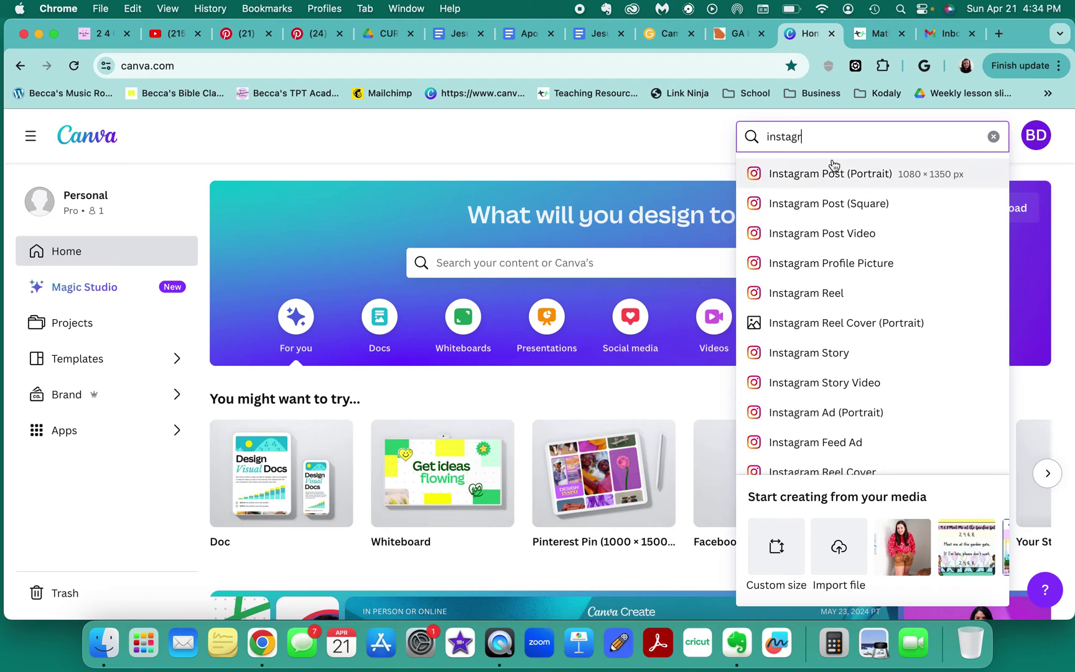
left_click(848, 205)
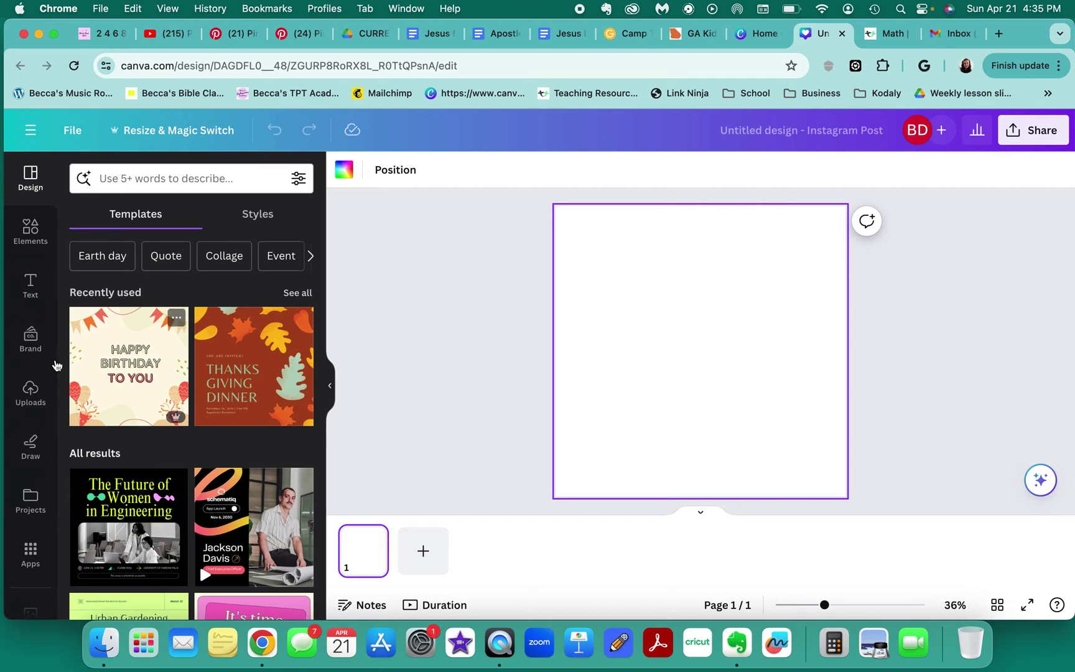
- Add a square picture frame to the page and move it down to the lower middle
left_click(34, 239)
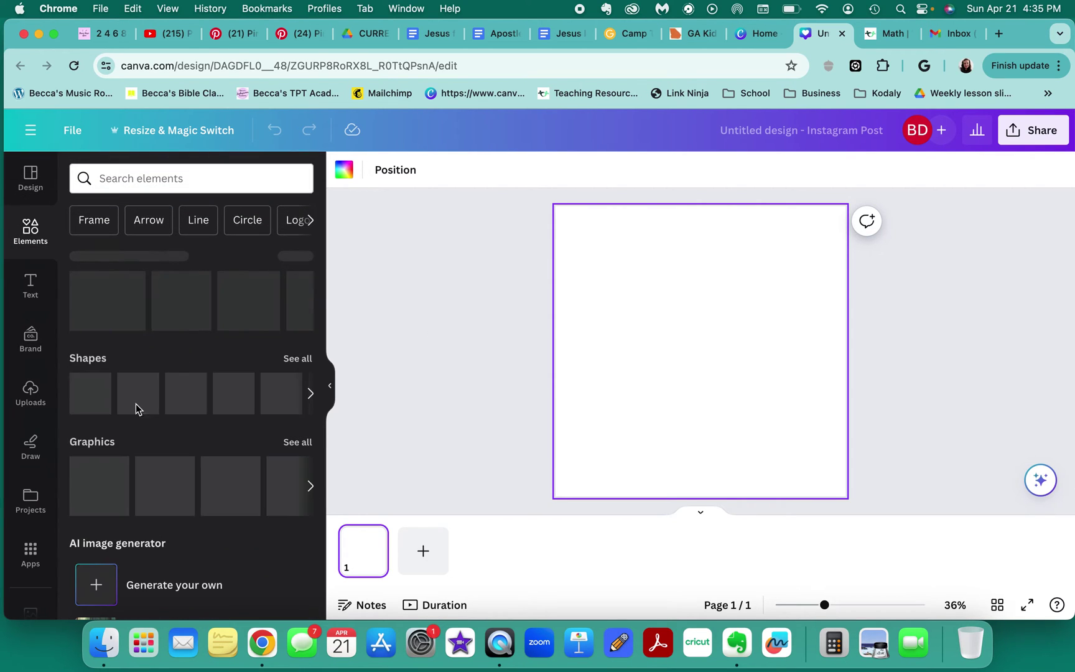
scroll(135, 408, "down", 5)
scroll(136, 413, "down", 12)
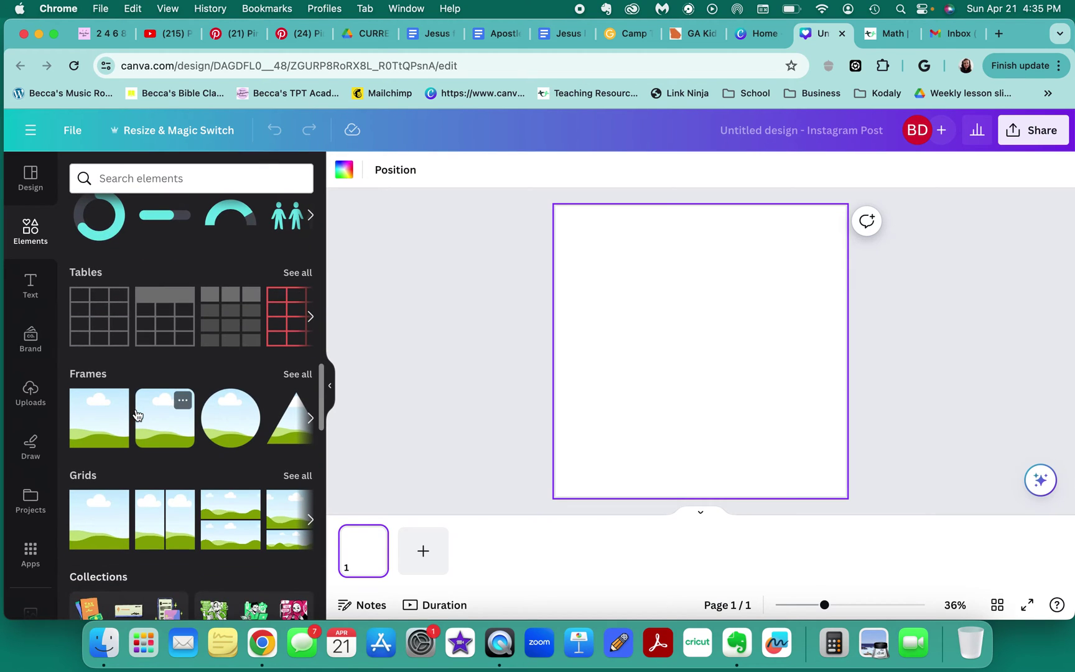
left_click(97, 429)
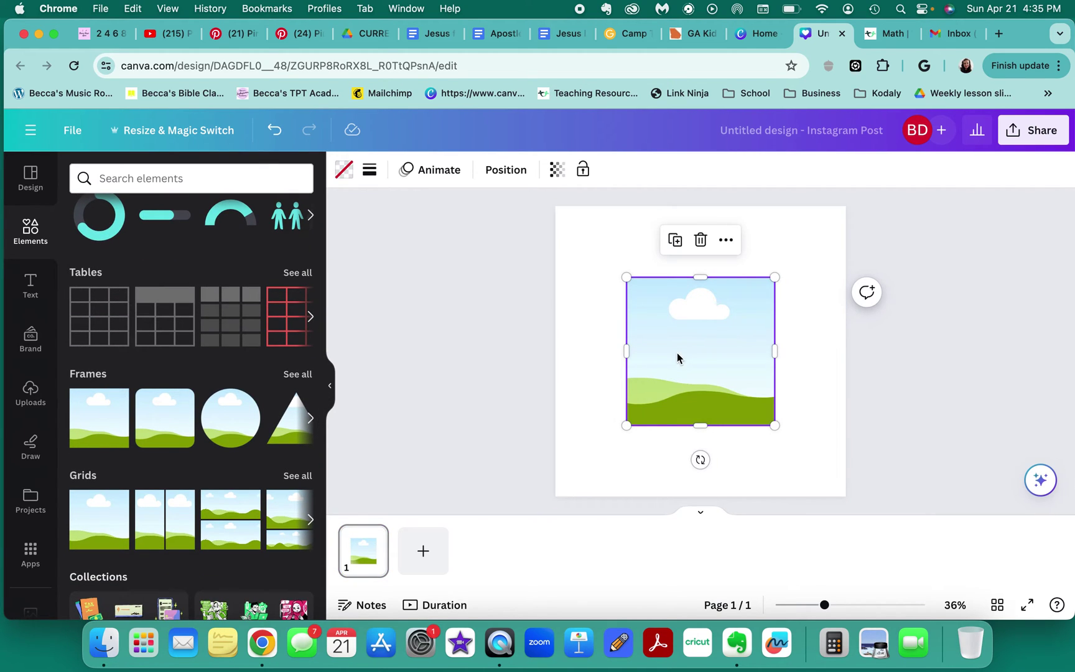
left_click_drag(677, 355, 677, 396)
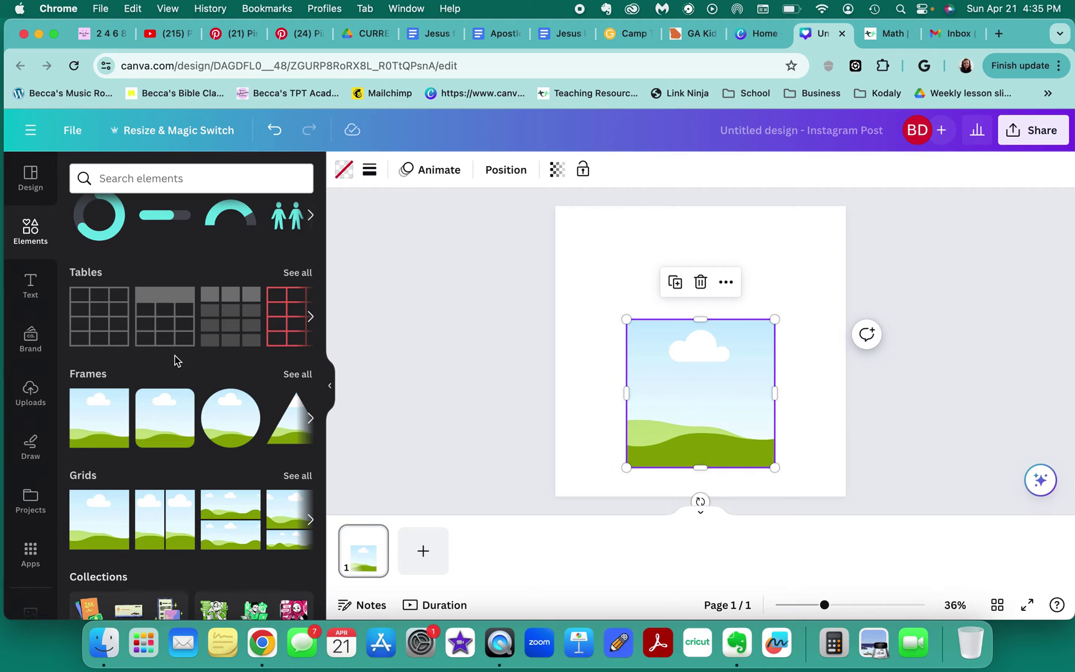
- Add a square shape, align it with the page's upper-left corner and enlarge it to cover the whole 1080 × 1080 px page
scroll(174, 360, "up", 10)
scroll(96, 268, "up", 2)
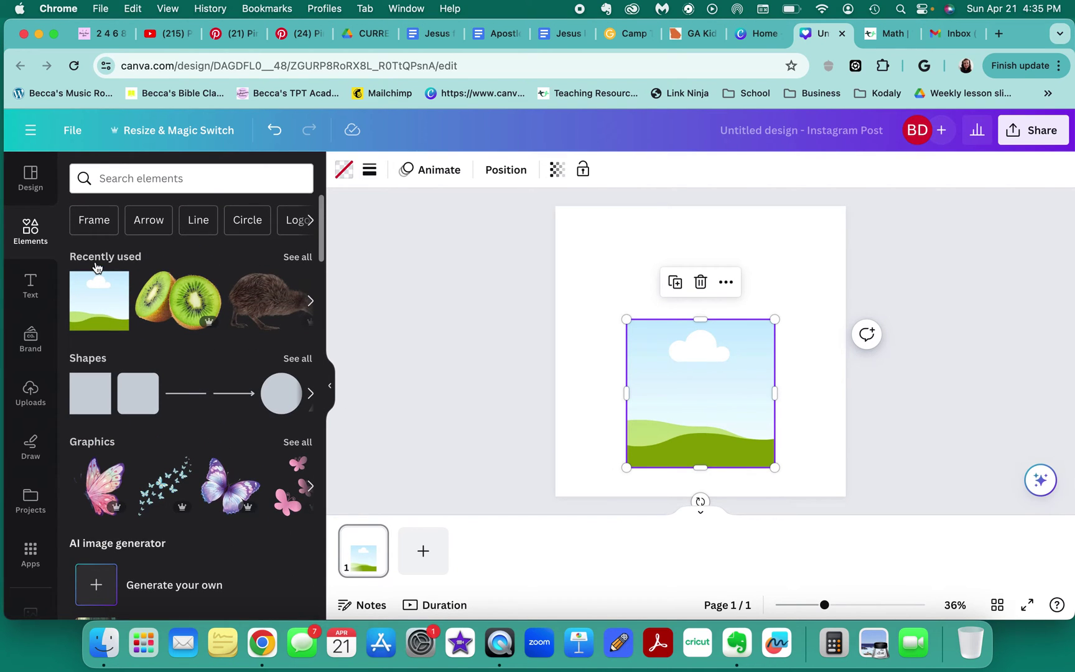
left_click(81, 398)
left_click(631, 313)
left_click(691, 322)
left_click_drag(691, 322, 590, 221)
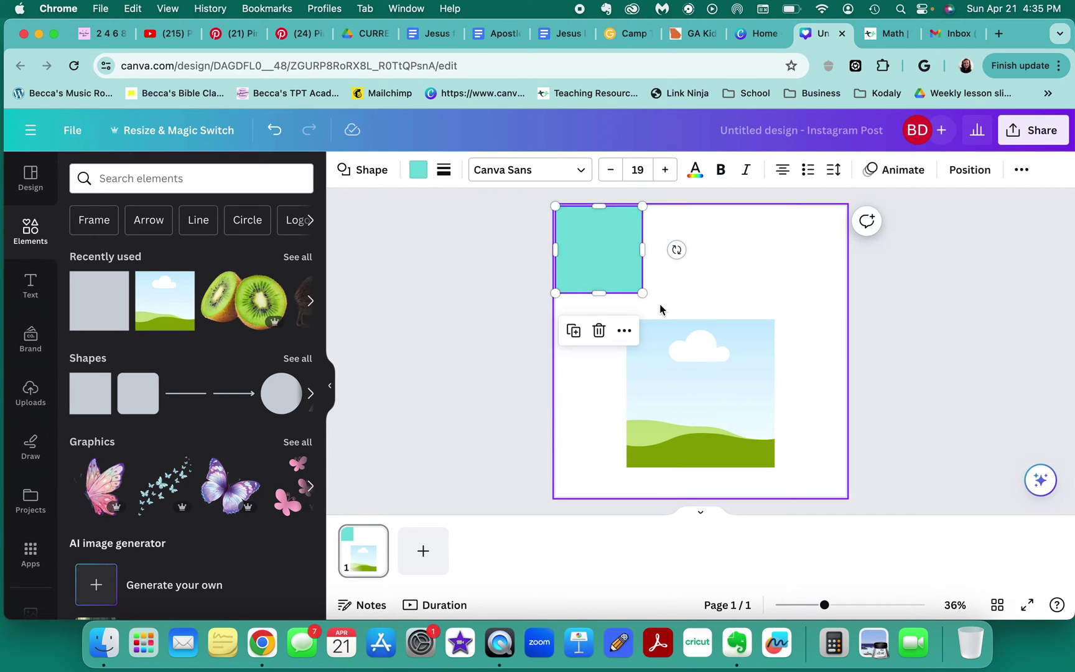
left_click_drag(642, 293, 845, 496)
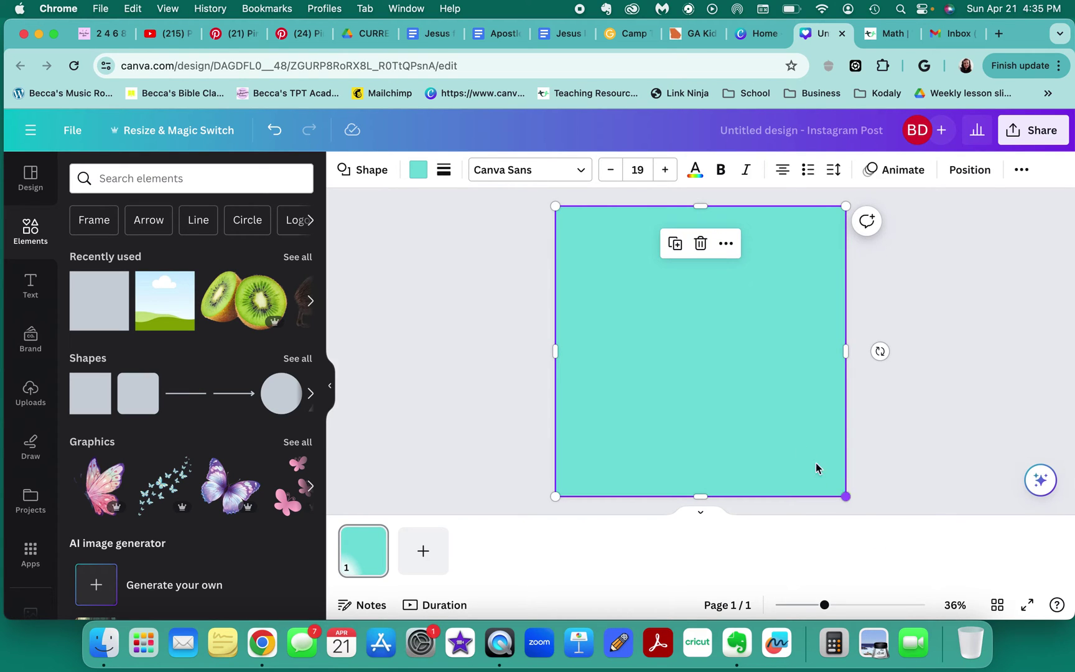
- Send the full-page square behind the picture frame and fill it with black
left_click(981, 169)
left_click(227, 237)
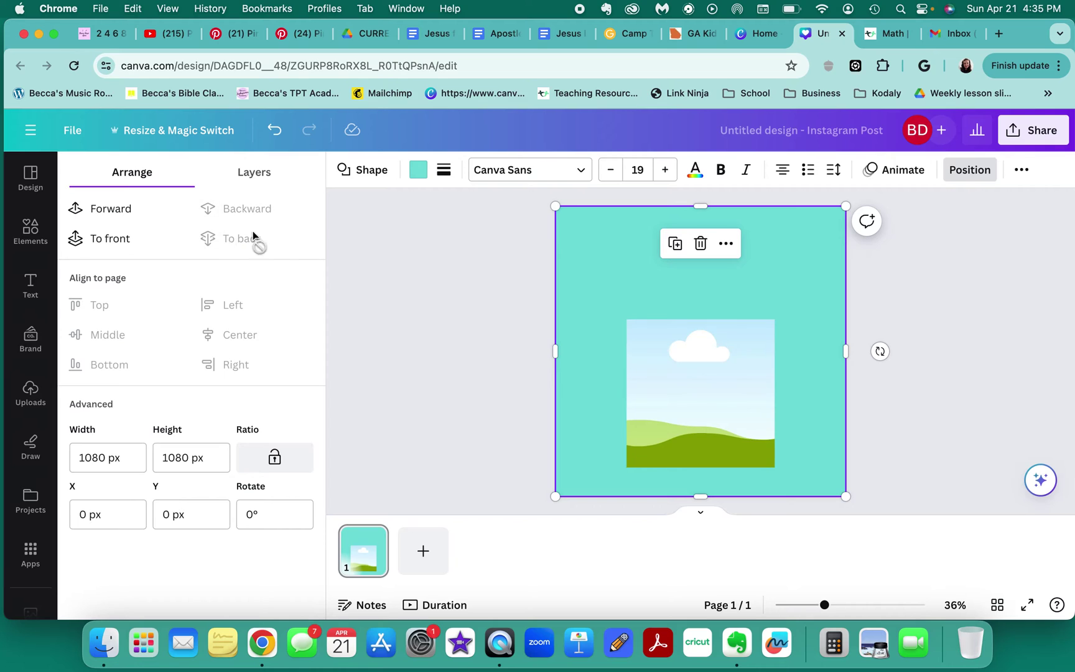
left_click(418, 169)
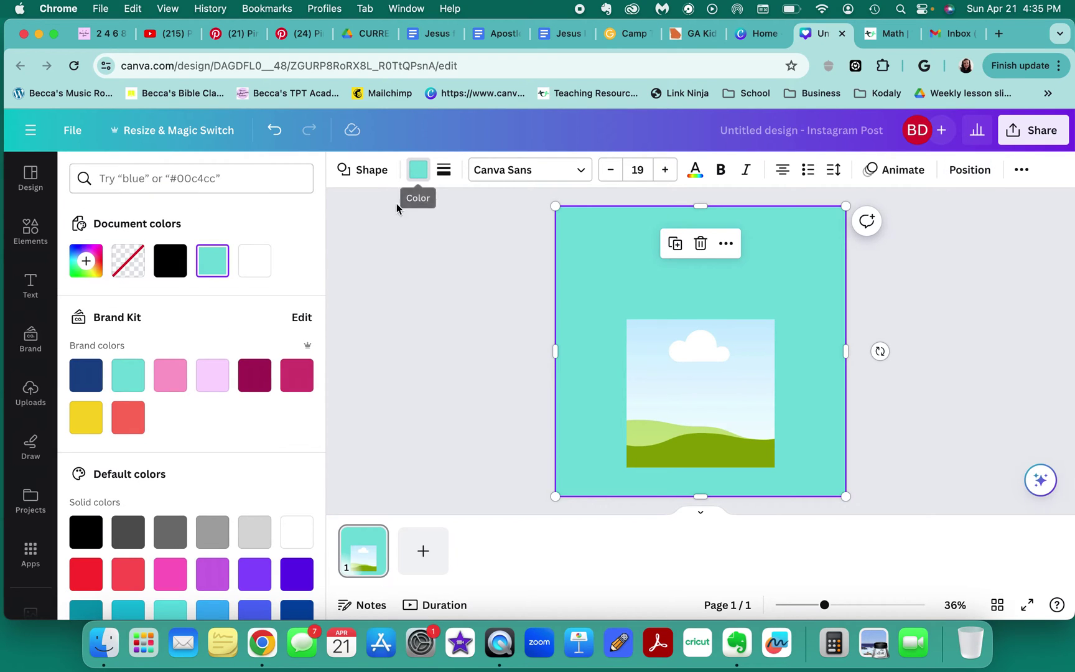
left_click(171, 260)
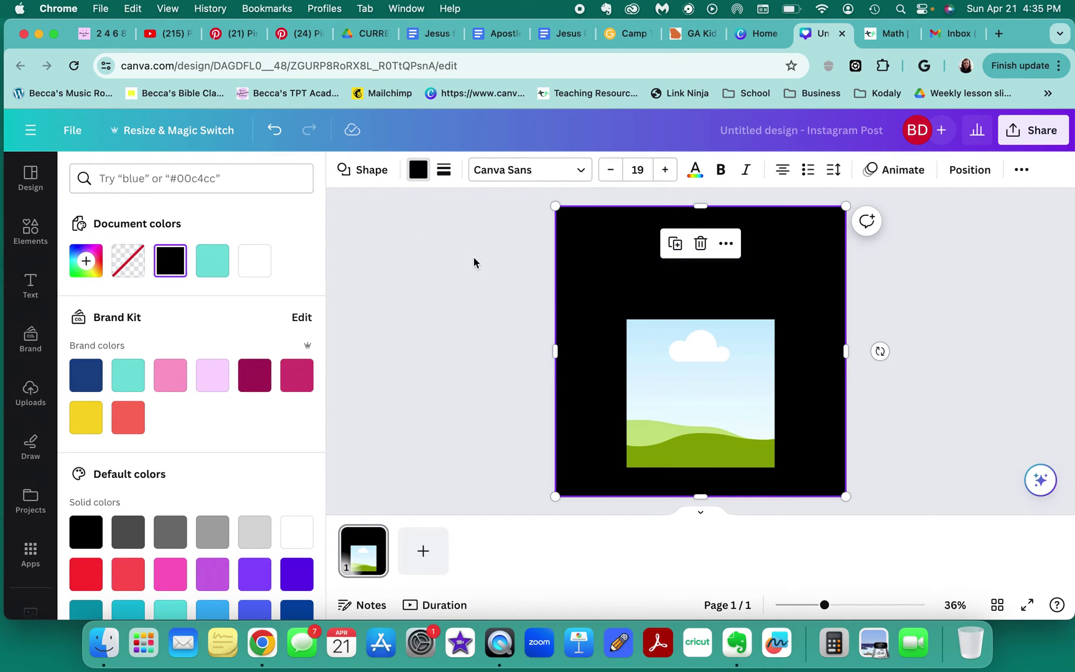
- Fill the full-page square with white and give it a solid border with a weight of 28
left_click(415, 171)
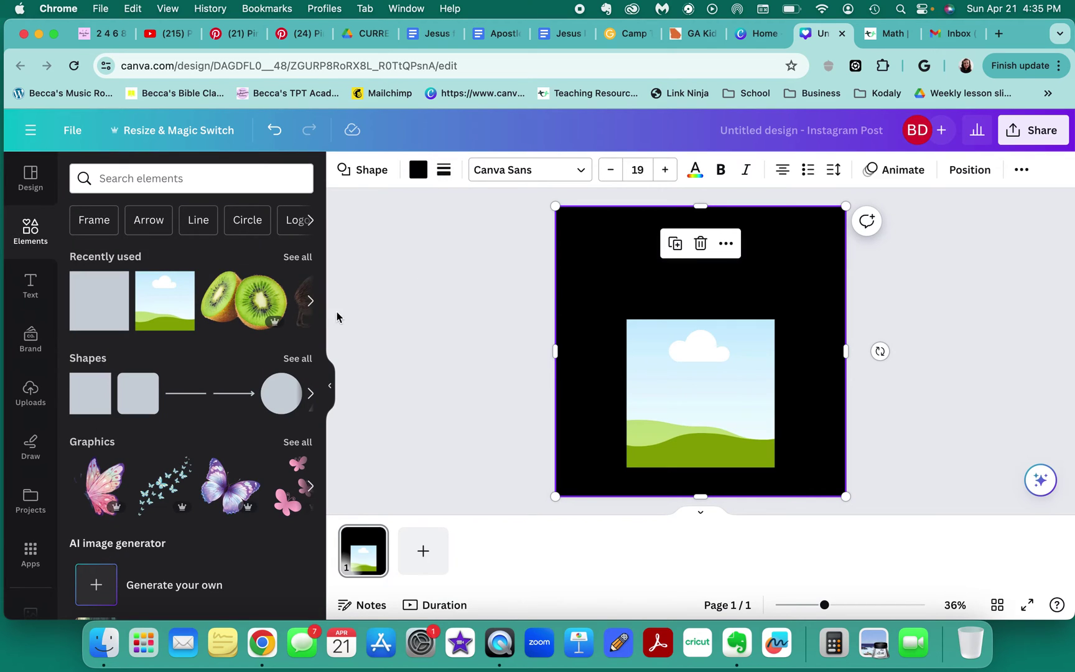
left_click(417, 170)
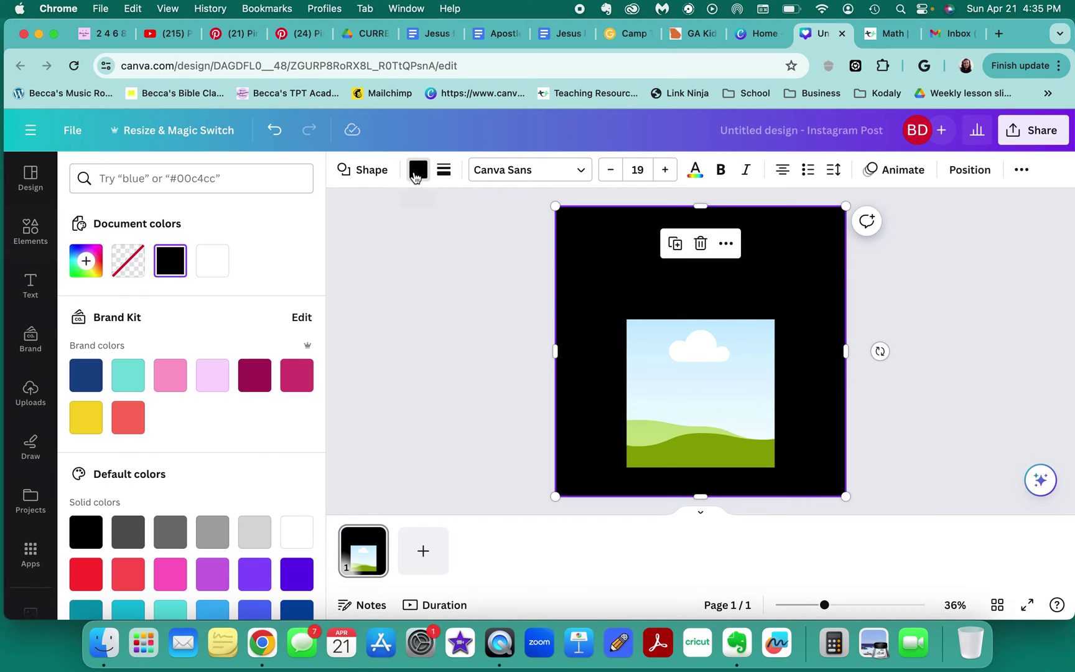
left_click(213, 261)
left_click(444, 174)
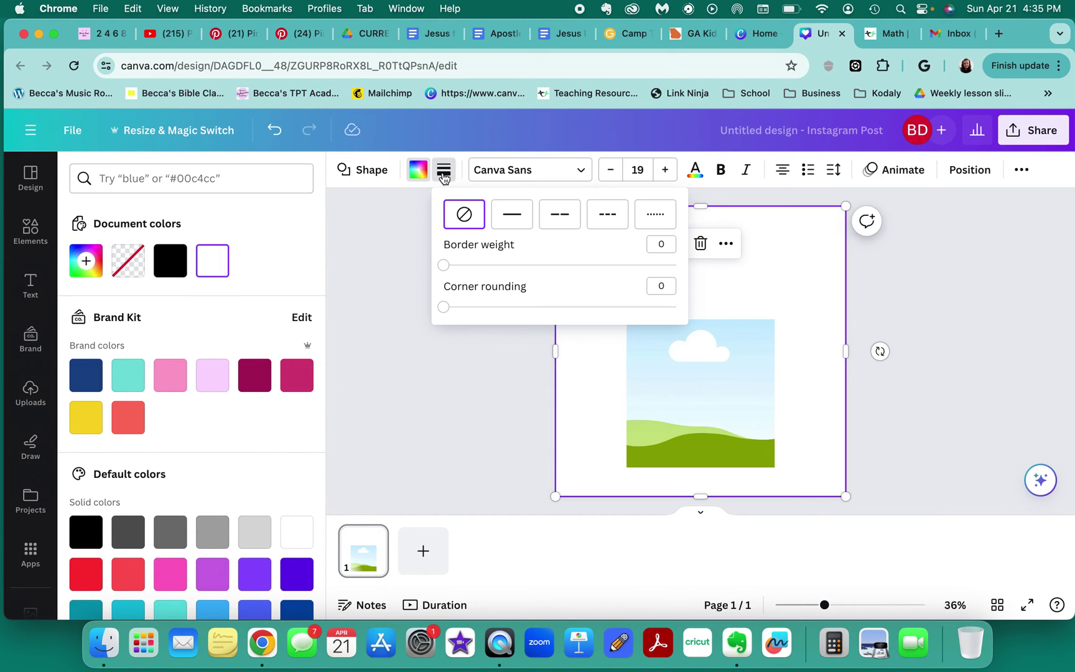
left_click_drag(443, 265, 509, 265)
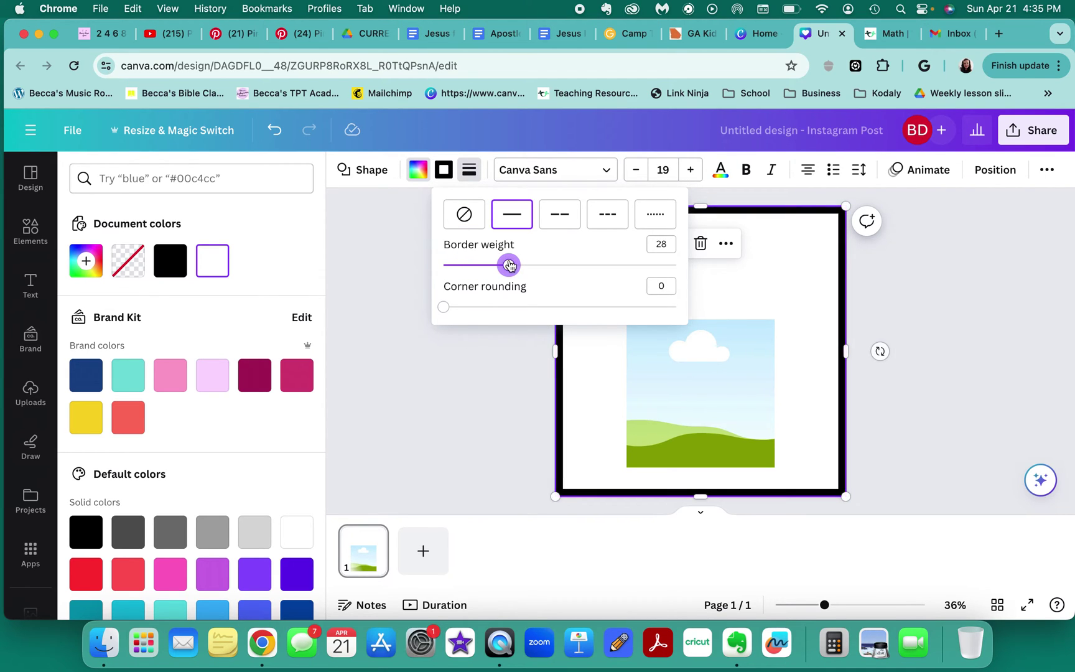
left_click(412, 235)
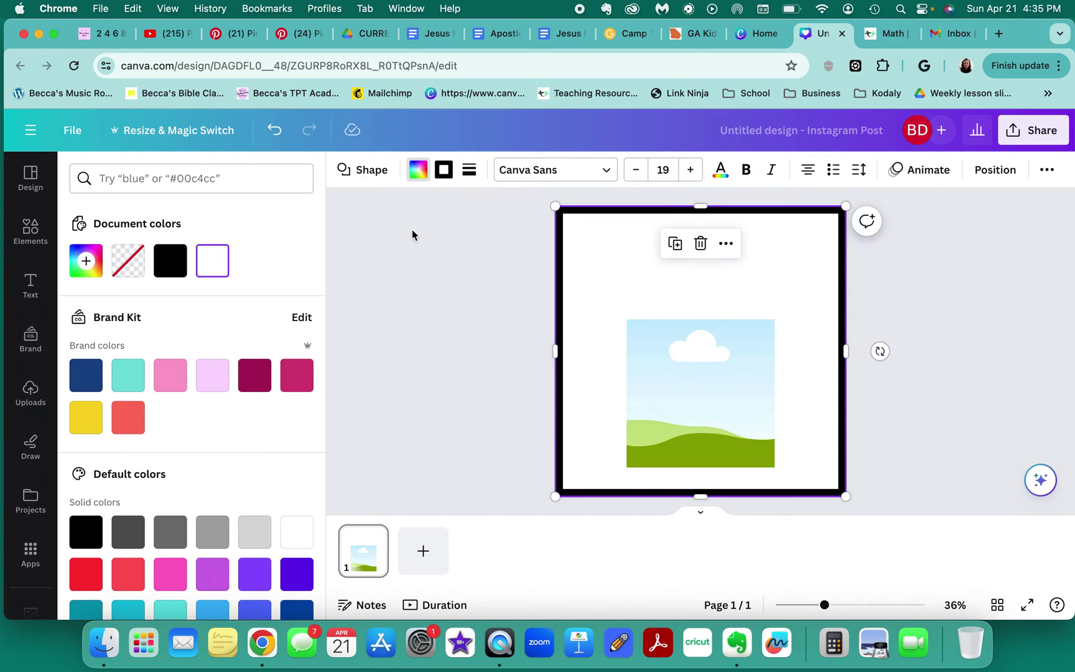
- Try the dark magenta and pale pink brand colours on the square's border
left_click(443, 175)
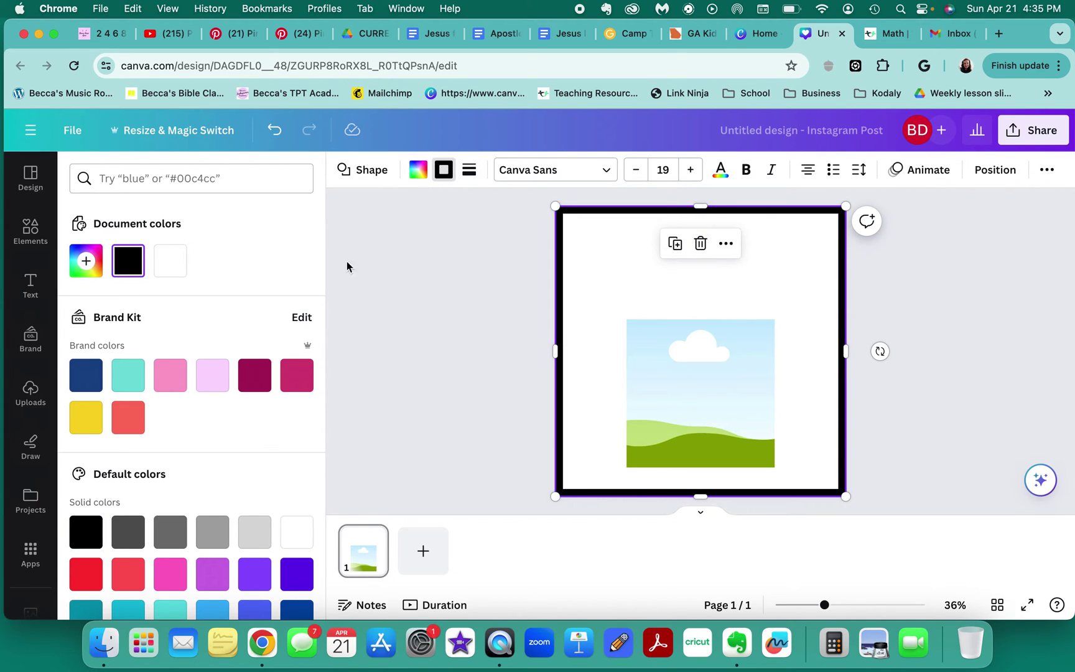
left_click(291, 377)
left_click(253, 377)
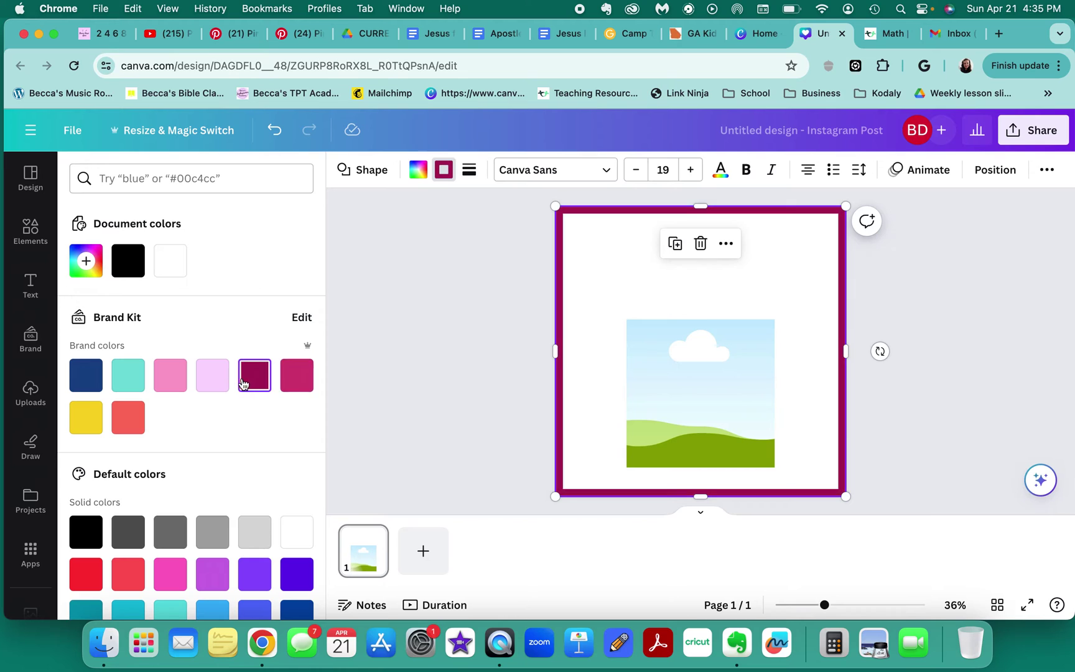
left_click(207, 390)
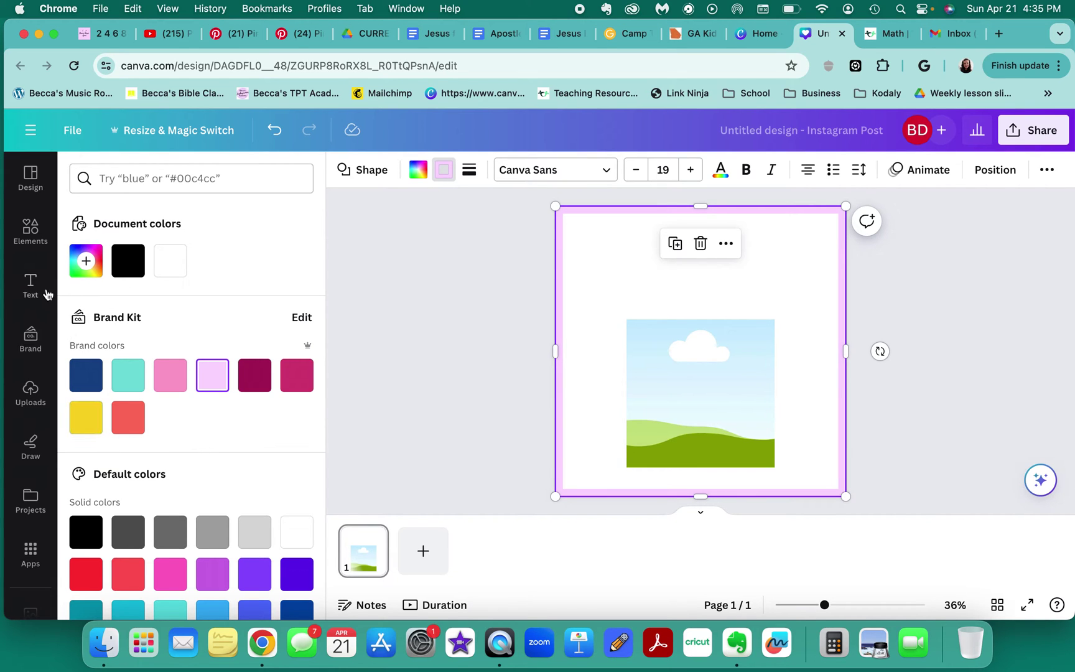
- Place the uploaded photo of the woman in the red blouse on the page
left_click(31, 231)
left_click(31, 392)
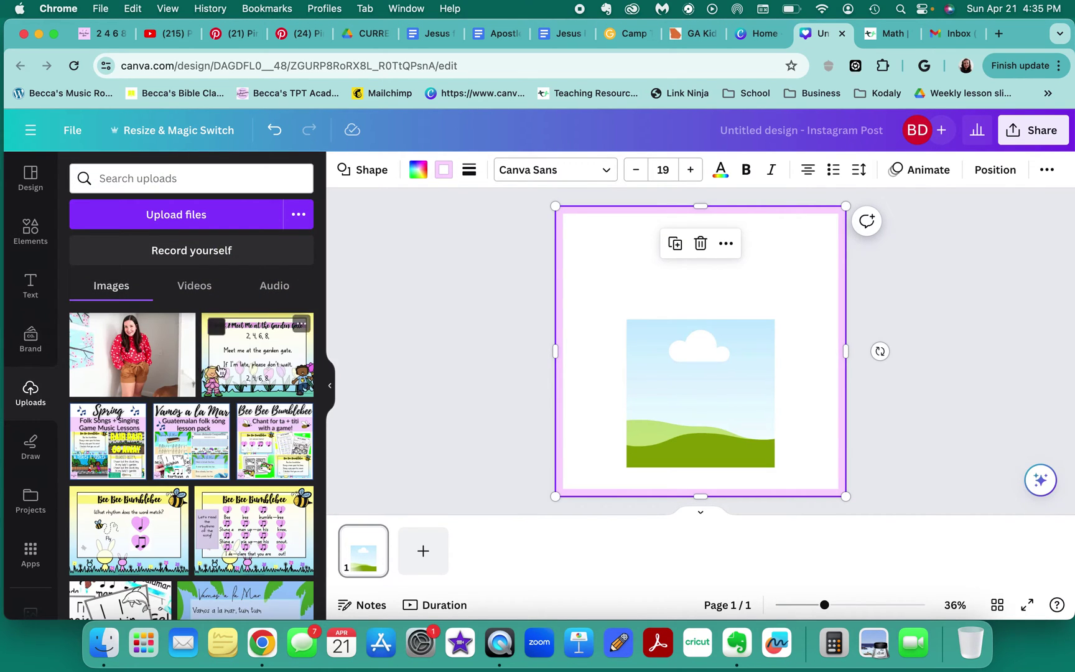
left_click(169, 371)
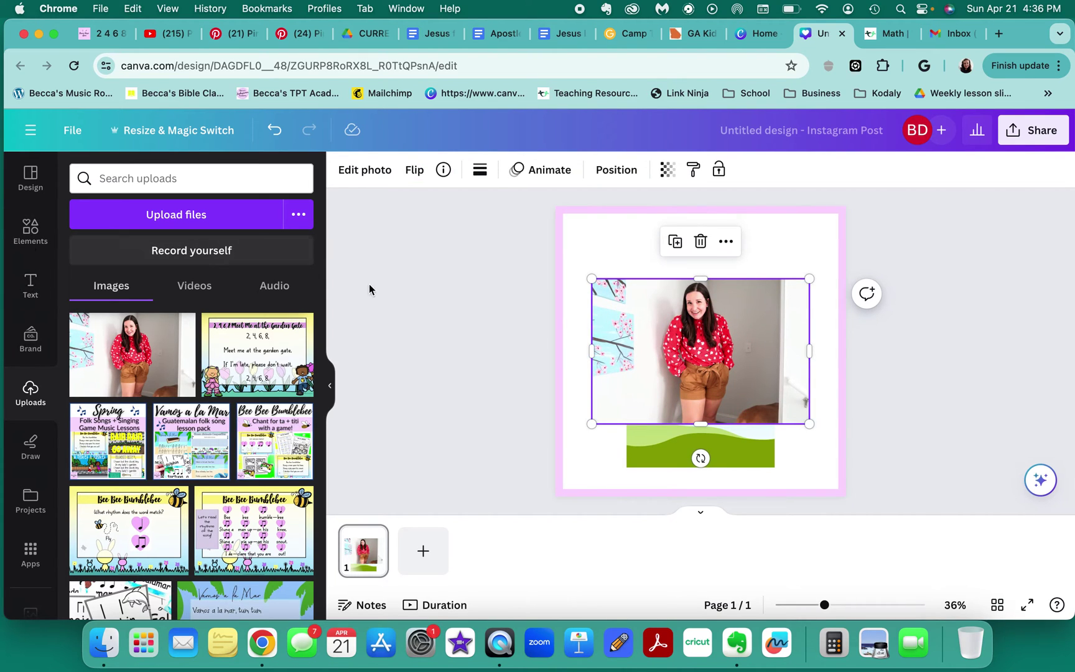
- Set the square's border to the red #FC182A sampled from the photo's blouse, and delete the photo from the page
left_click(566, 255)
left_click(444, 170)
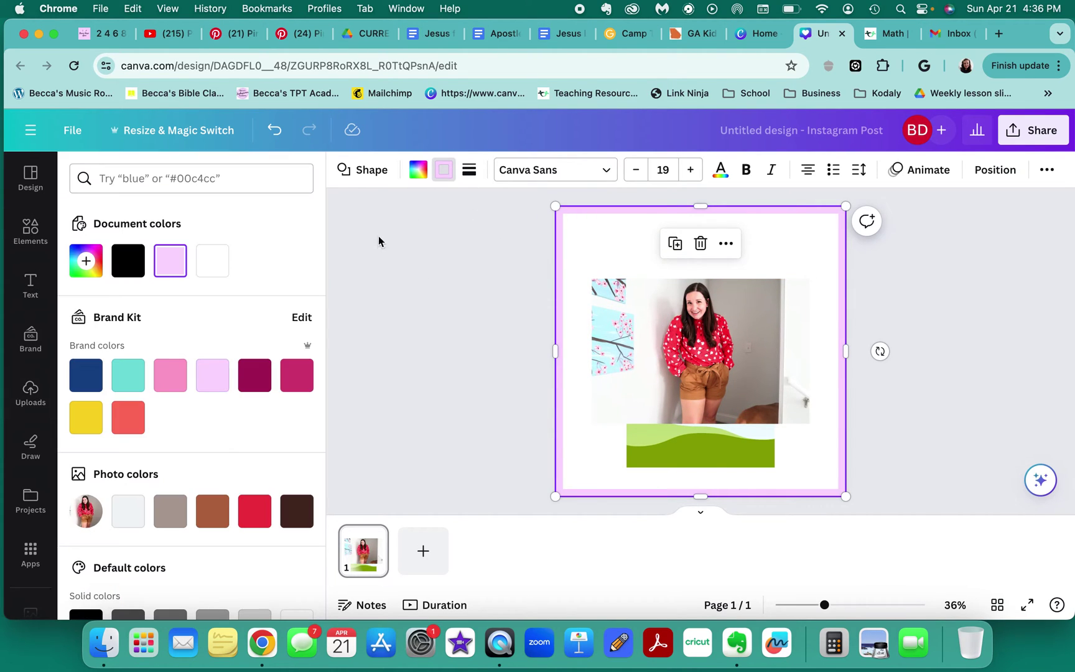
left_click(87, 263)
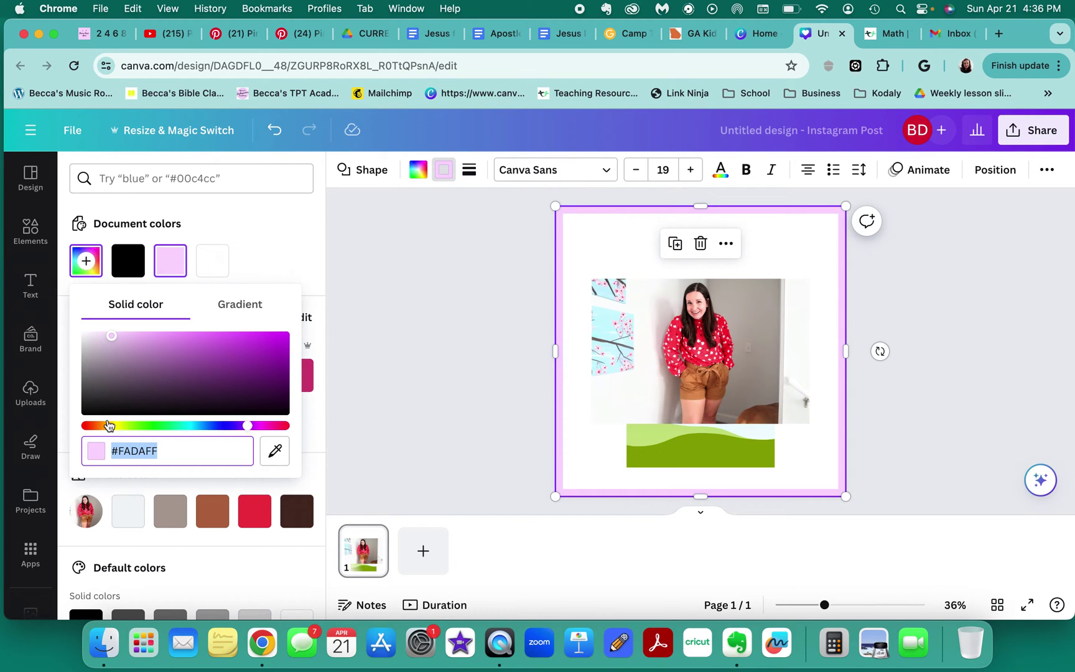
left_click(274, 451)
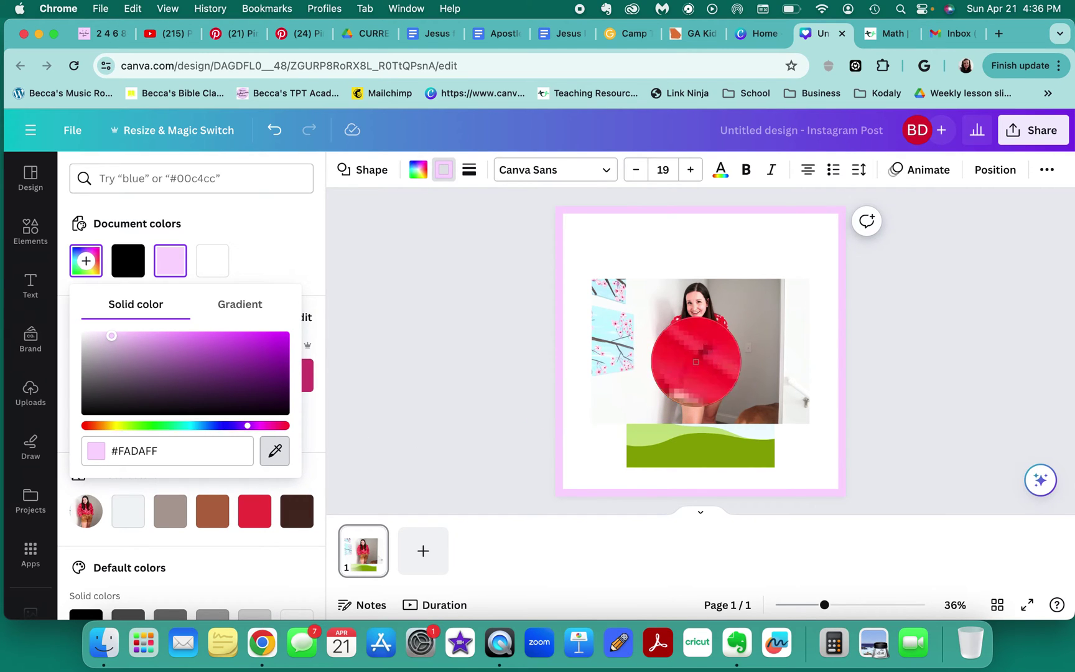
left_click(694, 360)
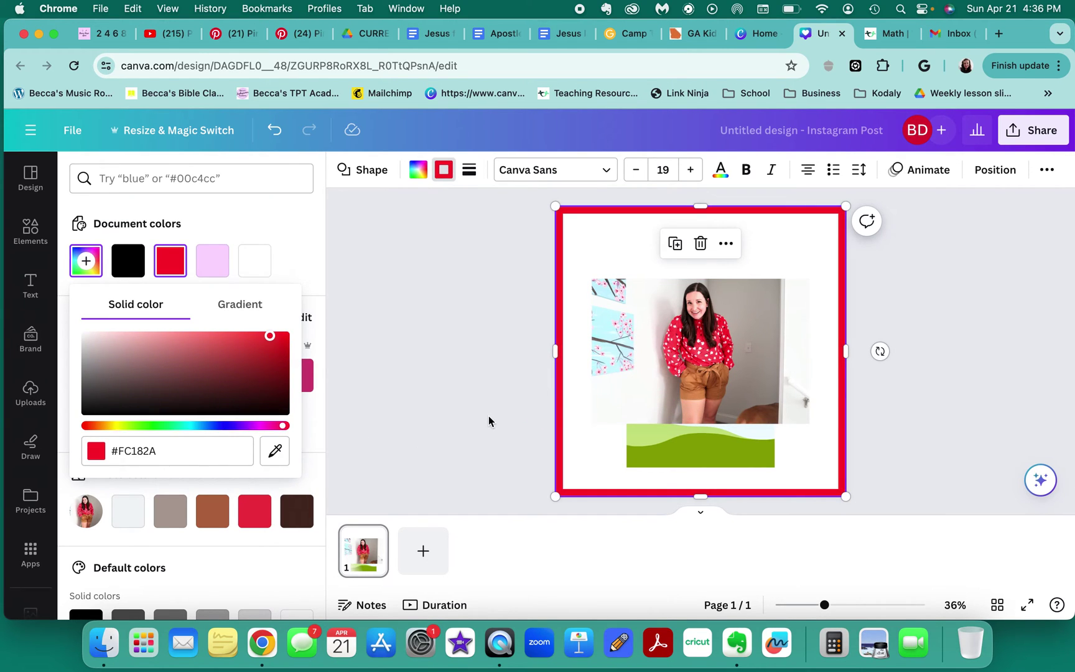
key("Escape")
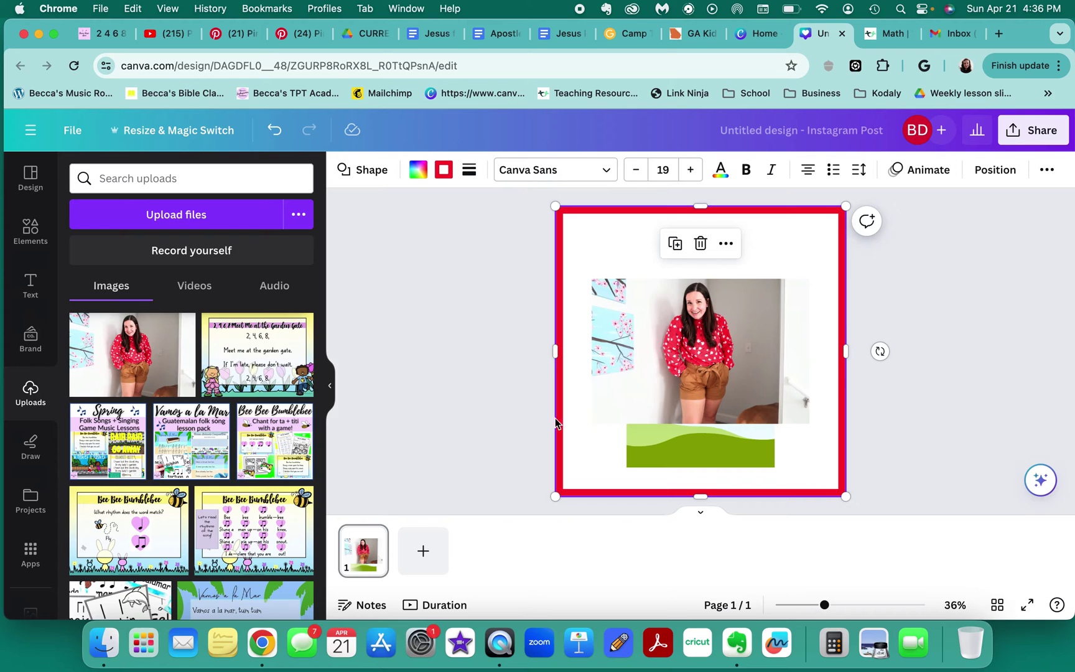
left_click(670, 403)
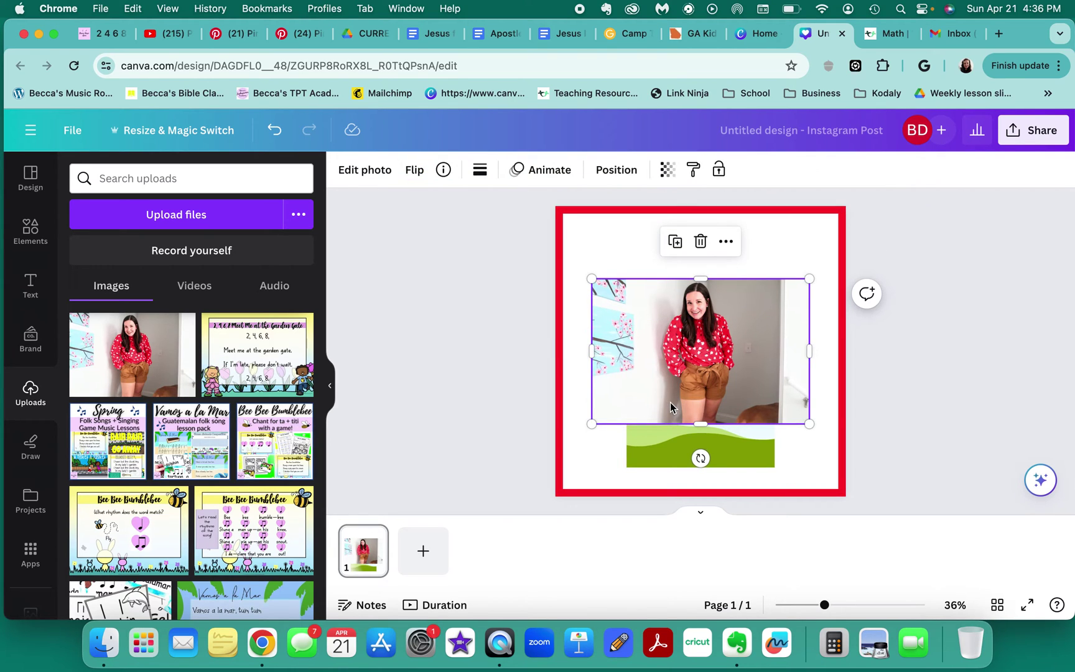
key("Delete")
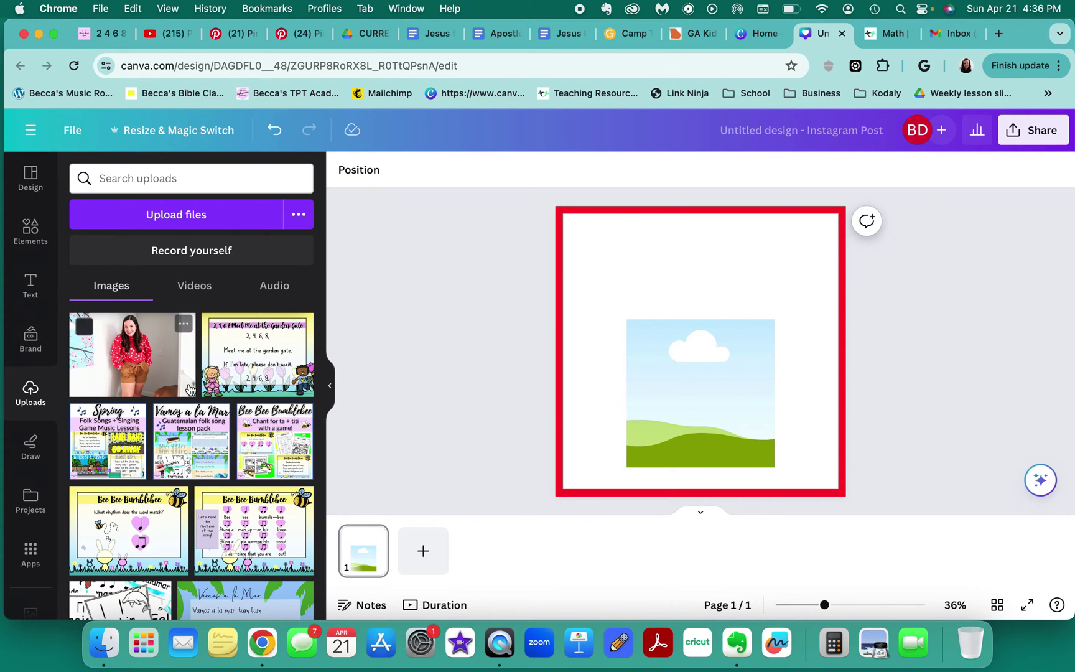
- Fill the picture frame with the uploaded photo of the paper rhythm flowers and widen it towards the red border
scroll(189, 417, "down", 5)
scroll(188, 417, "down", 3)
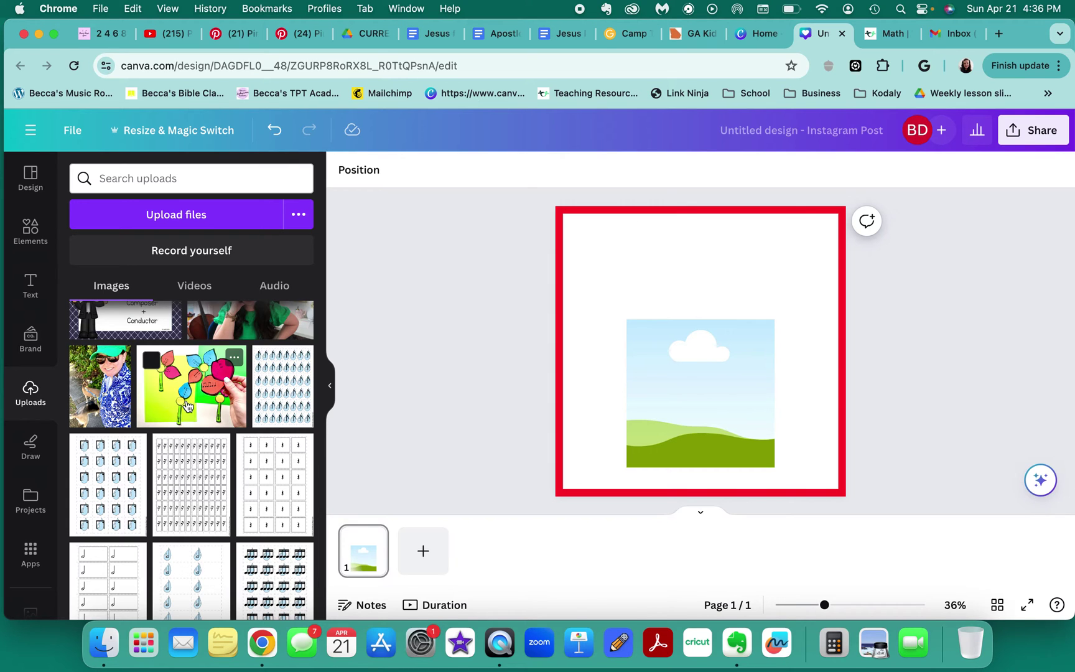
scroll(187, 405, "down", 5)
scroll(187, 401, "up", 4)
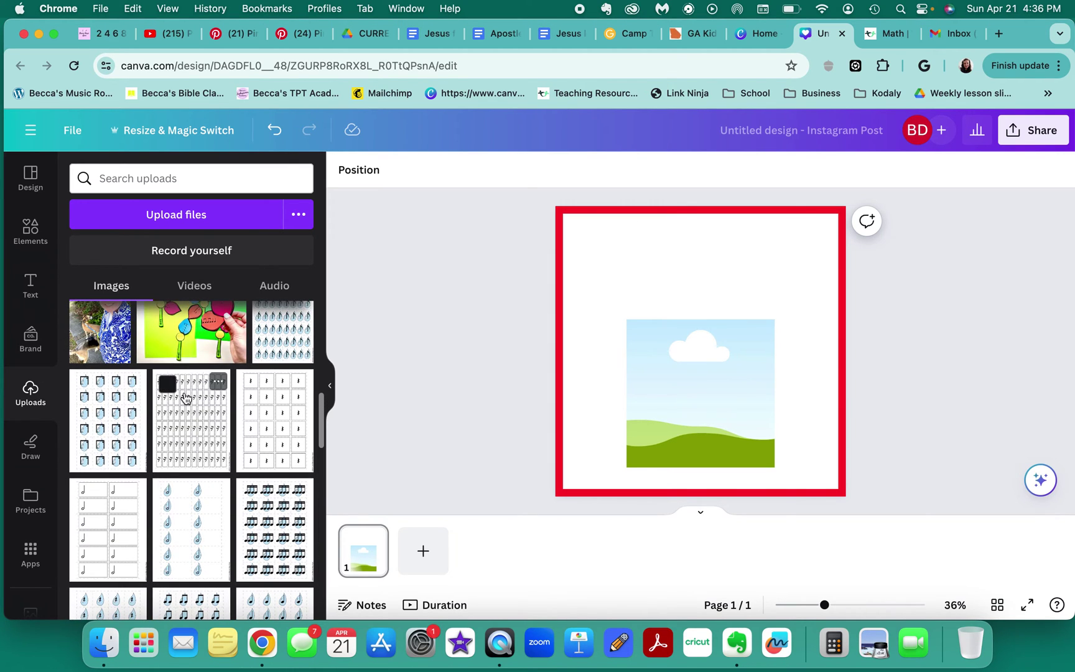
left_click(185, 354)
left_click_drag(701, 369, 819, 398)
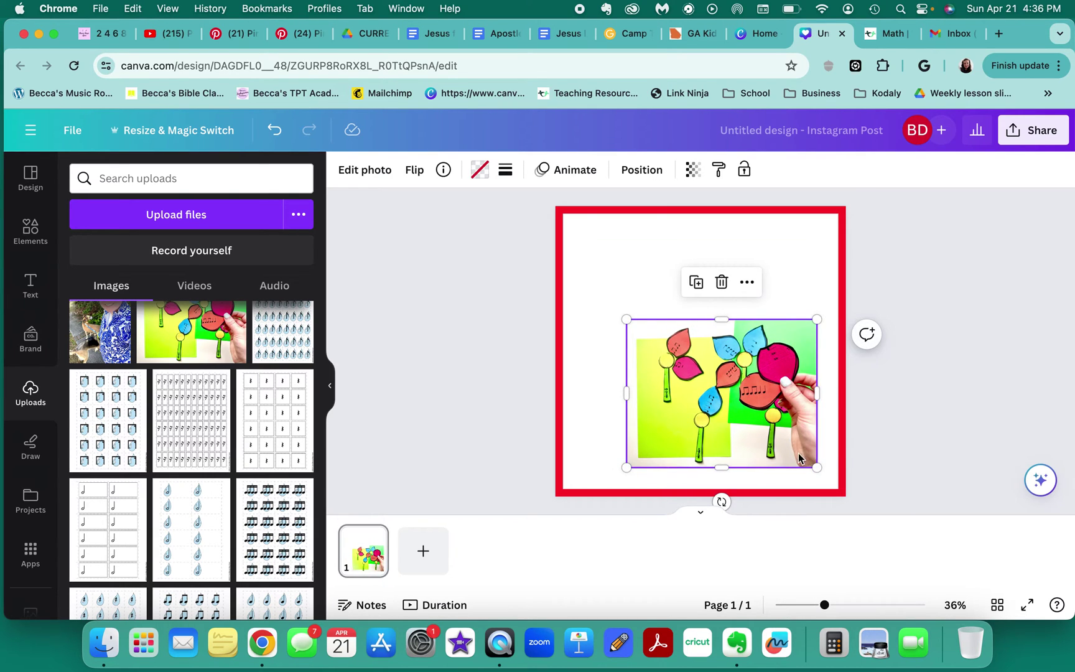
- Move the flower photo into the red border's lower-right inner corner and enlarge it to span the full width inside the border
left_click_drag(759, 428, 778, 446)
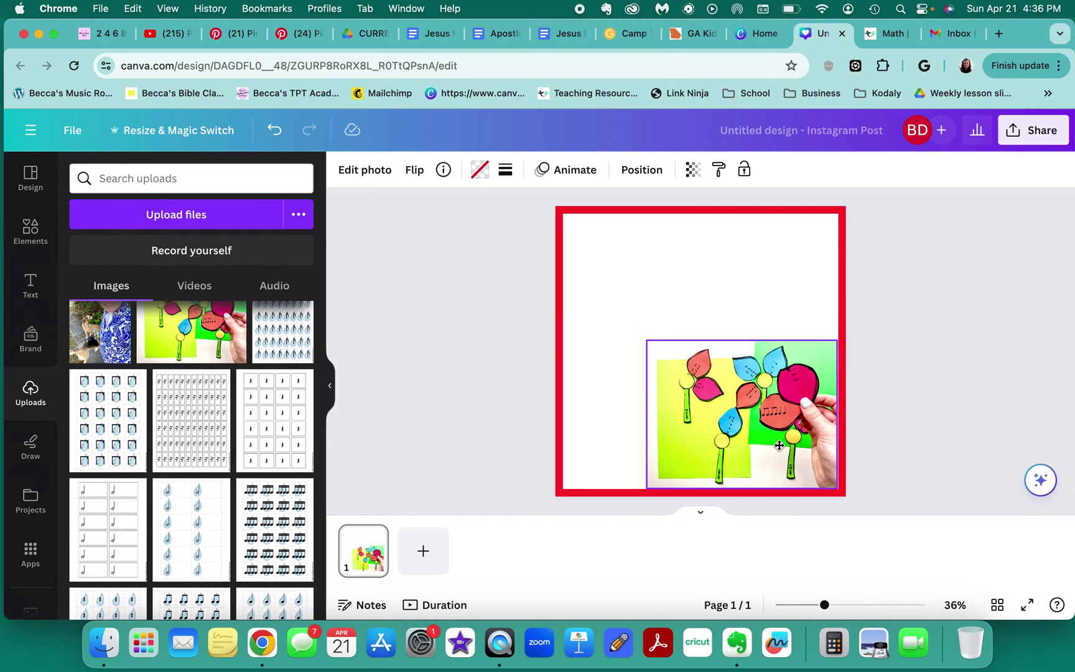
left_click(731, 403)
left_click_drag(647, 340, 560, 276)
left_click(495, 301)
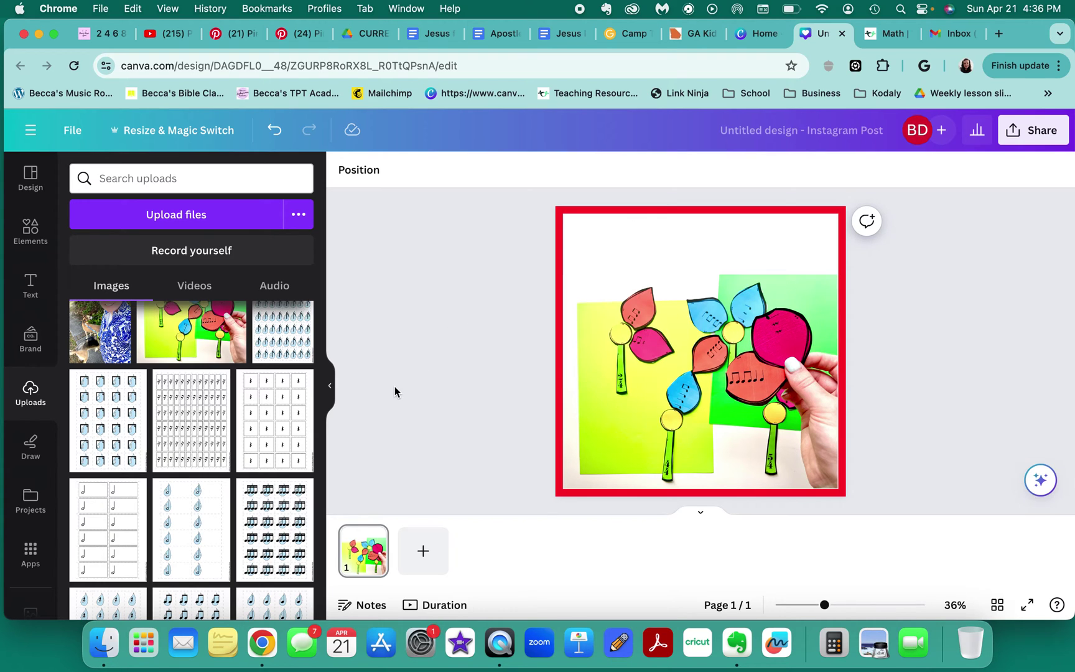
- Add the three uploaded Rain Rhythms worksheets and overlap them in a row across the upper part of the cover
scroll(243, 459, "down", 10)
scroll(243, 460, "down", 2)
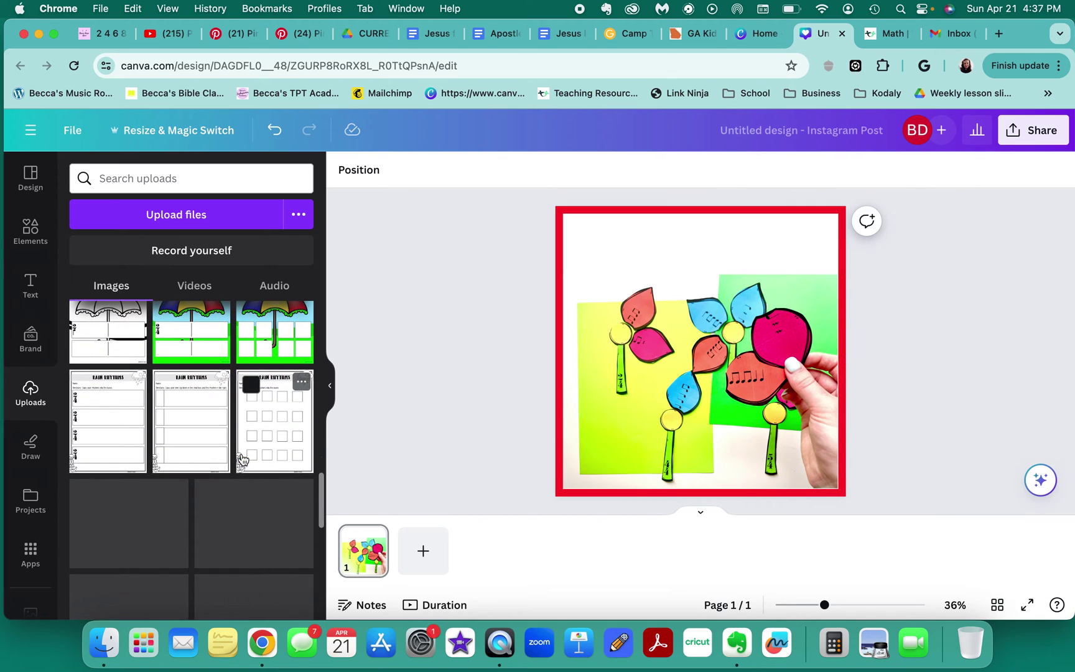
left_click(93, 441)
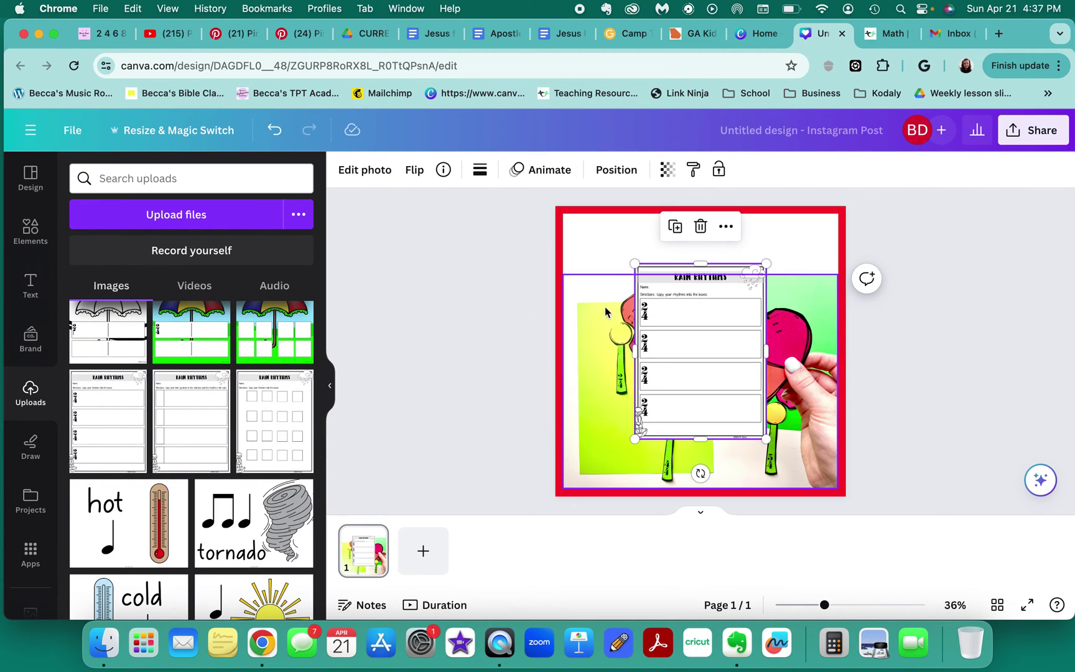
left_click_drag(684, 284, 620, 248)
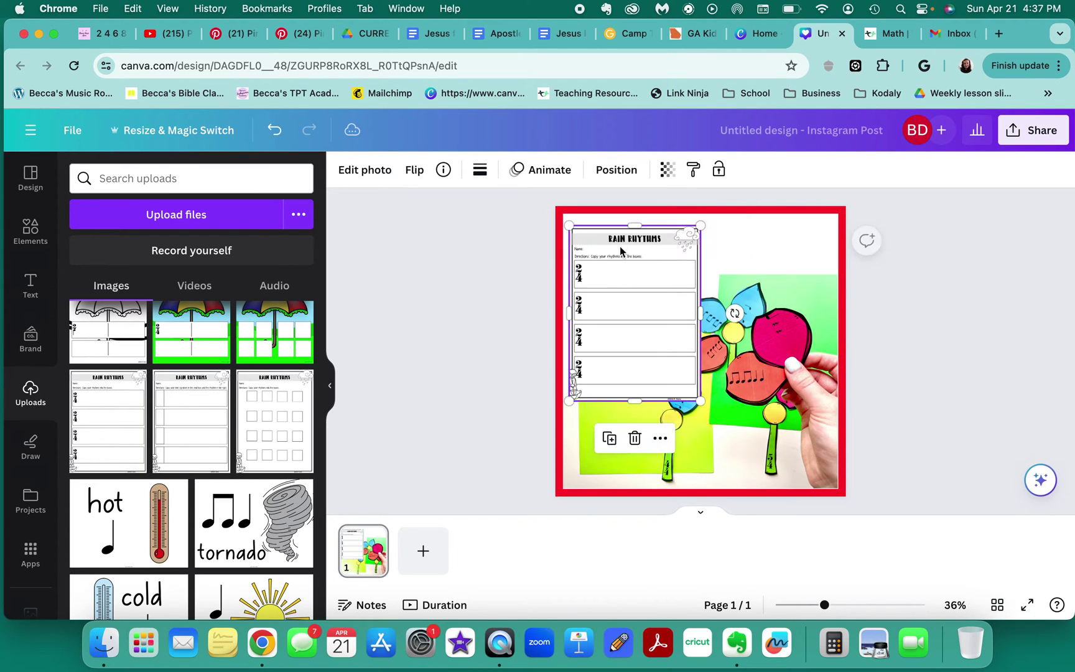
left_click(187, 429)
left_click_drag(704, 314, 672, 277)
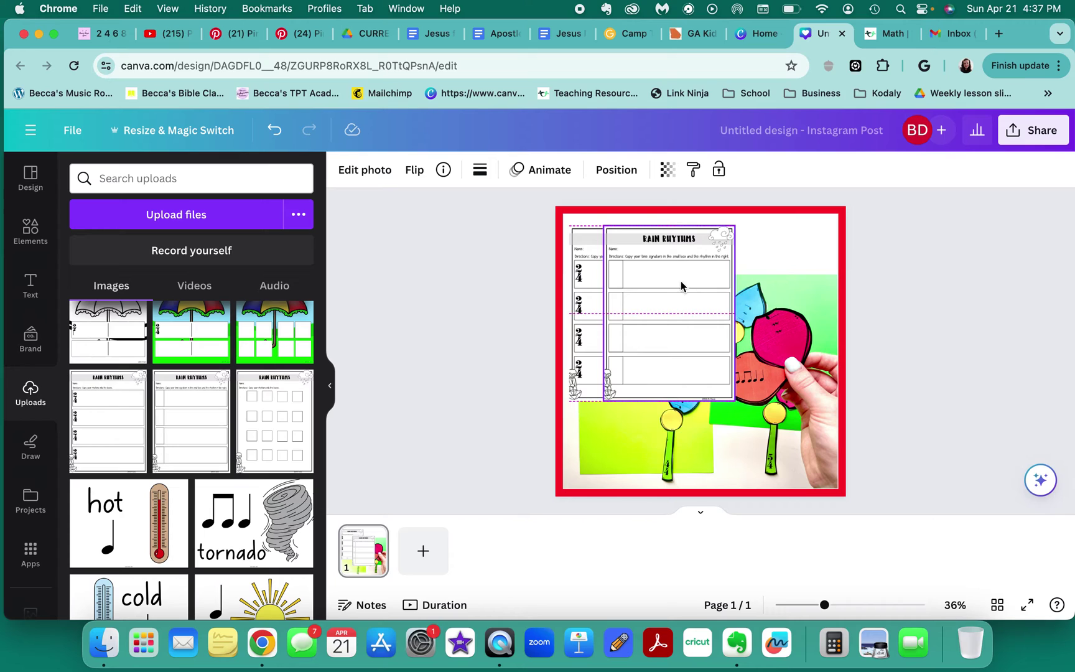
left_click(286, 374)
left_click_drag(703, 355, 698, 308)
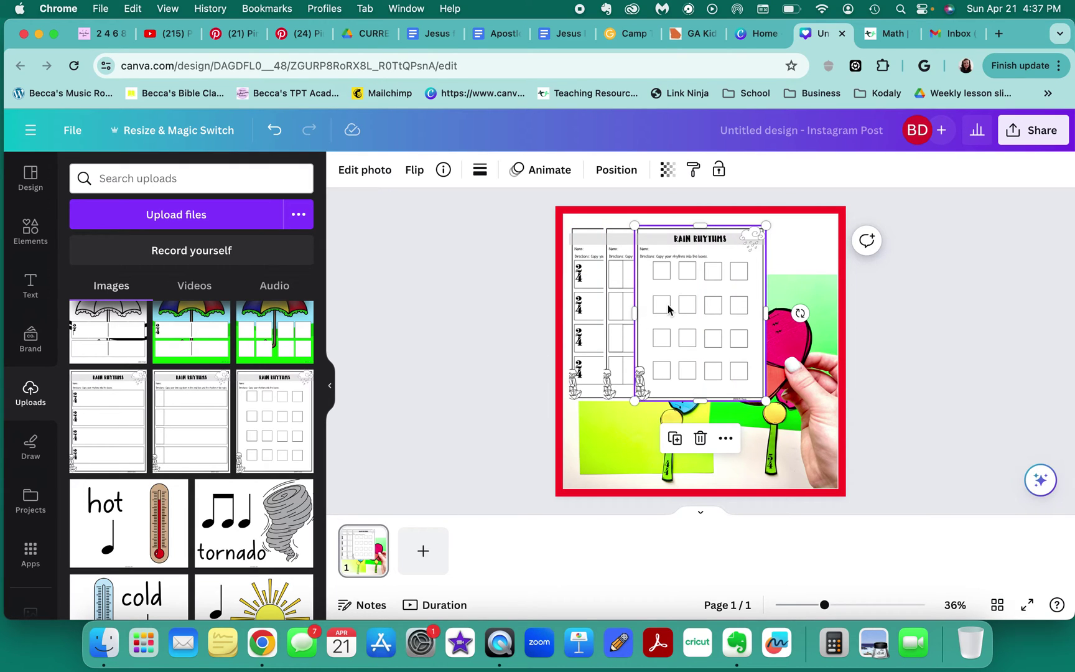
- Delete the three Rain Rhythms worksheets from the cover
key("Delete")
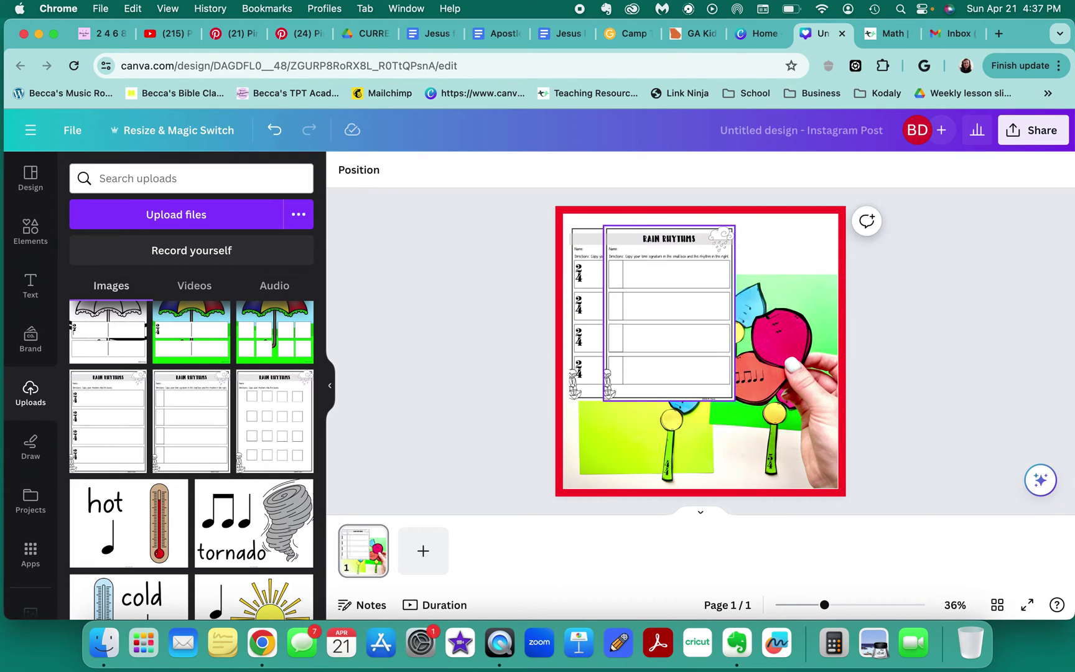
left_click(668, 304)
key("Delete")
left_click(641, 311)
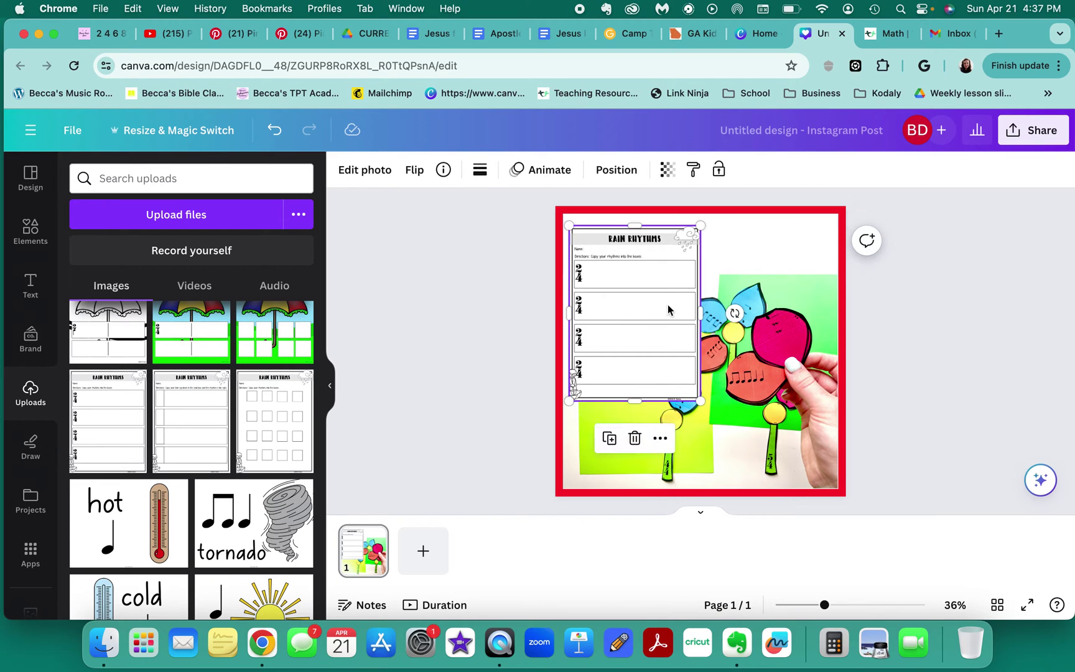
key("Delete")
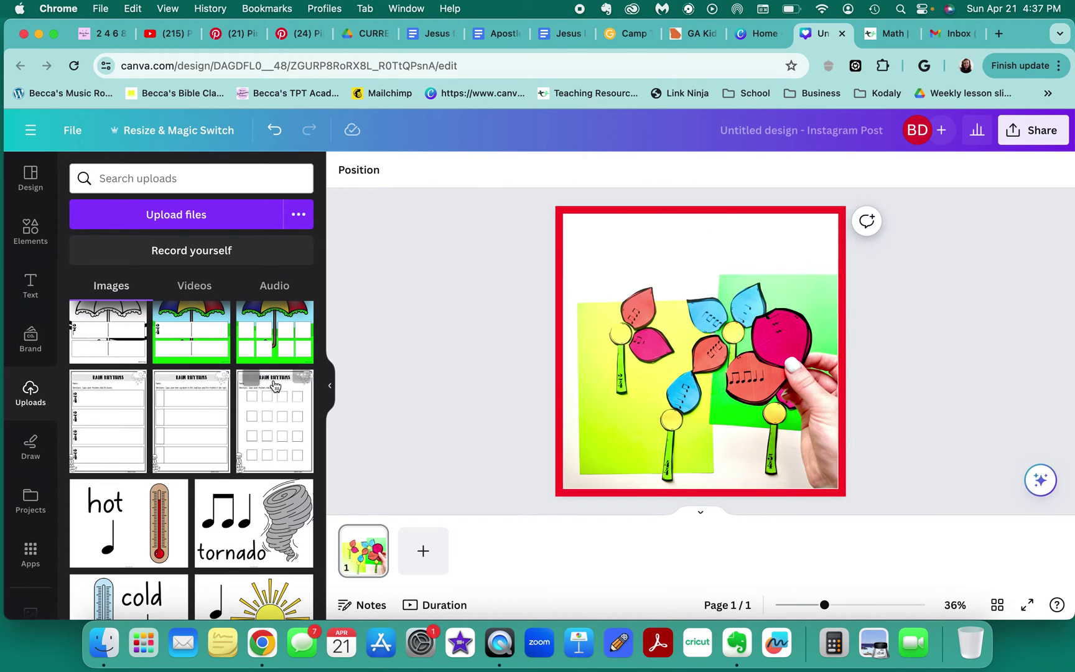
scroll(252, 407, "down", 6)
scroll(253, 408, "up", 8)
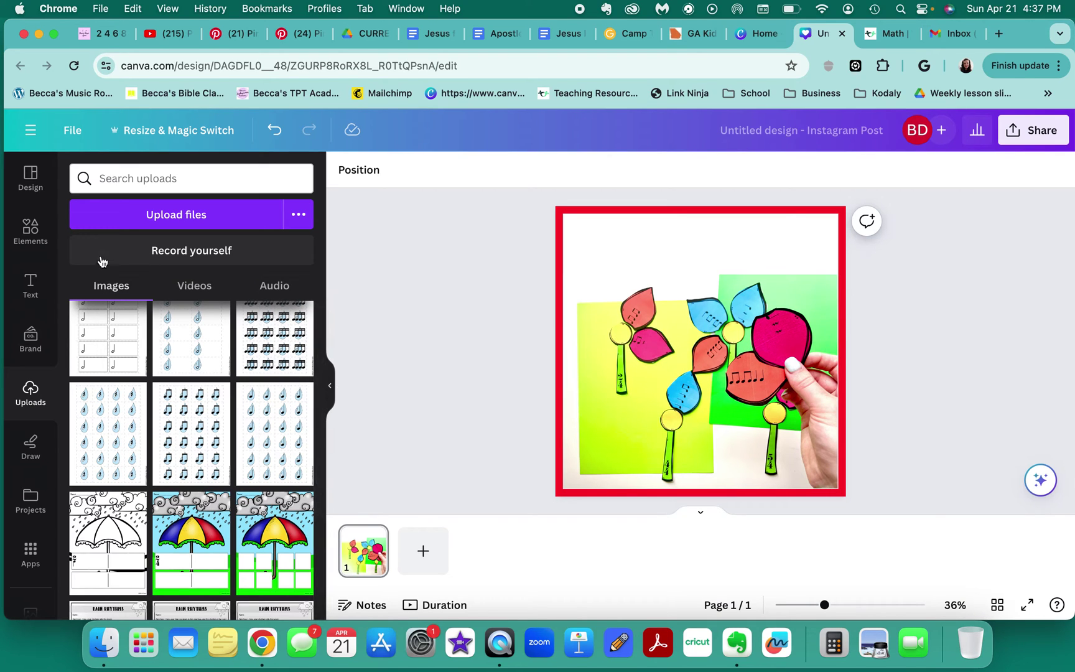
- Add a heading reading "Meter Sort Activity" and place it in the white space above the flower photo
left_click(31, 283)
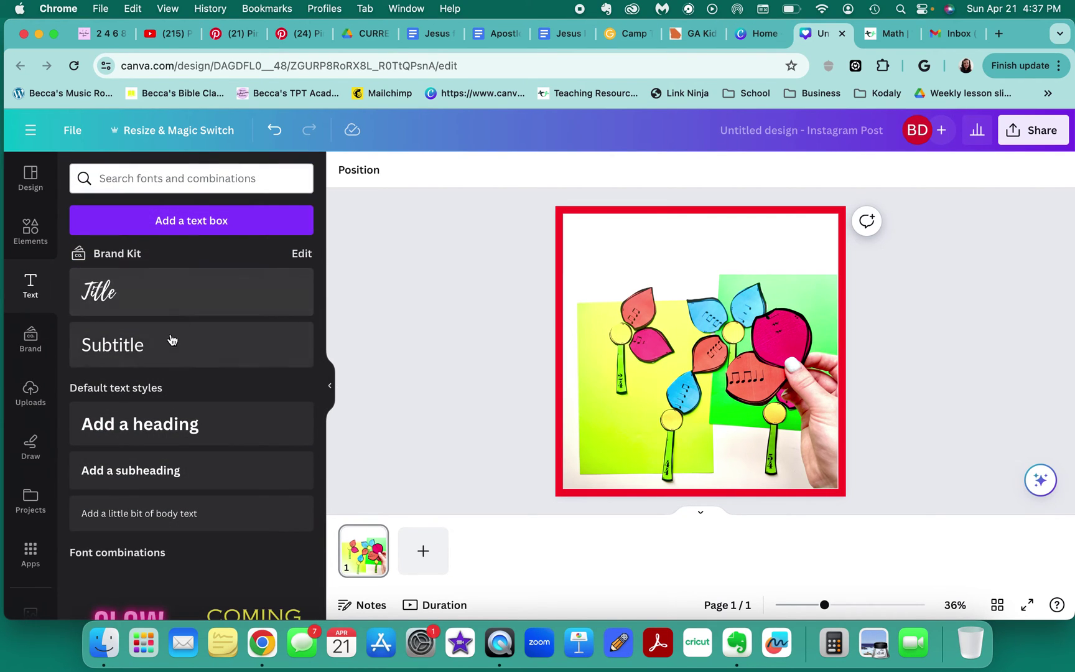
left_click(182, 437)
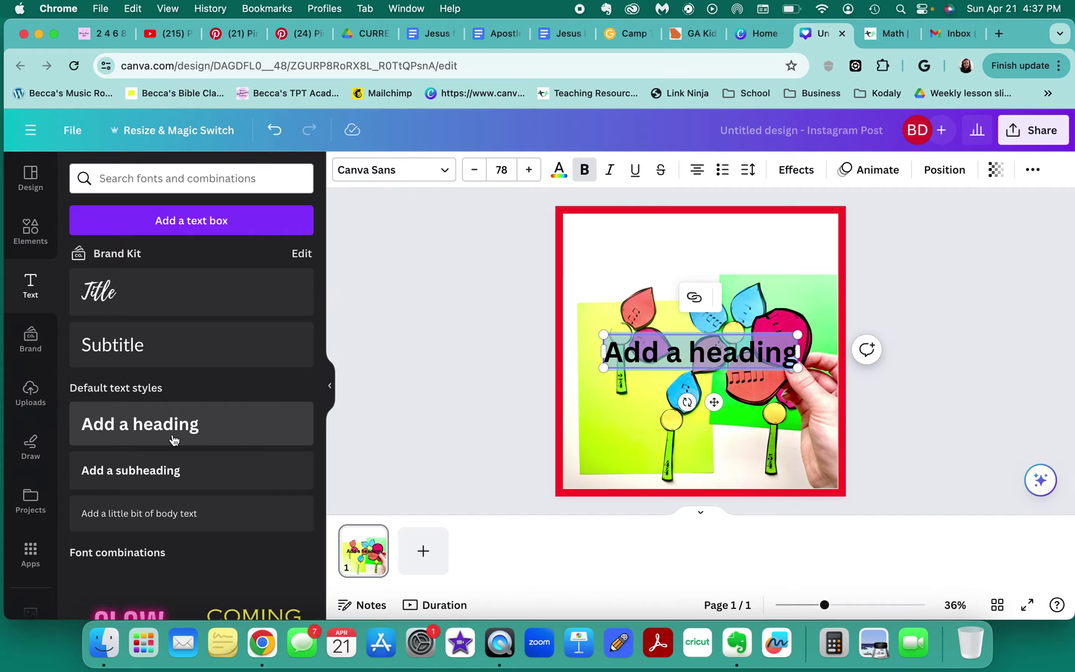
type("Meter S")
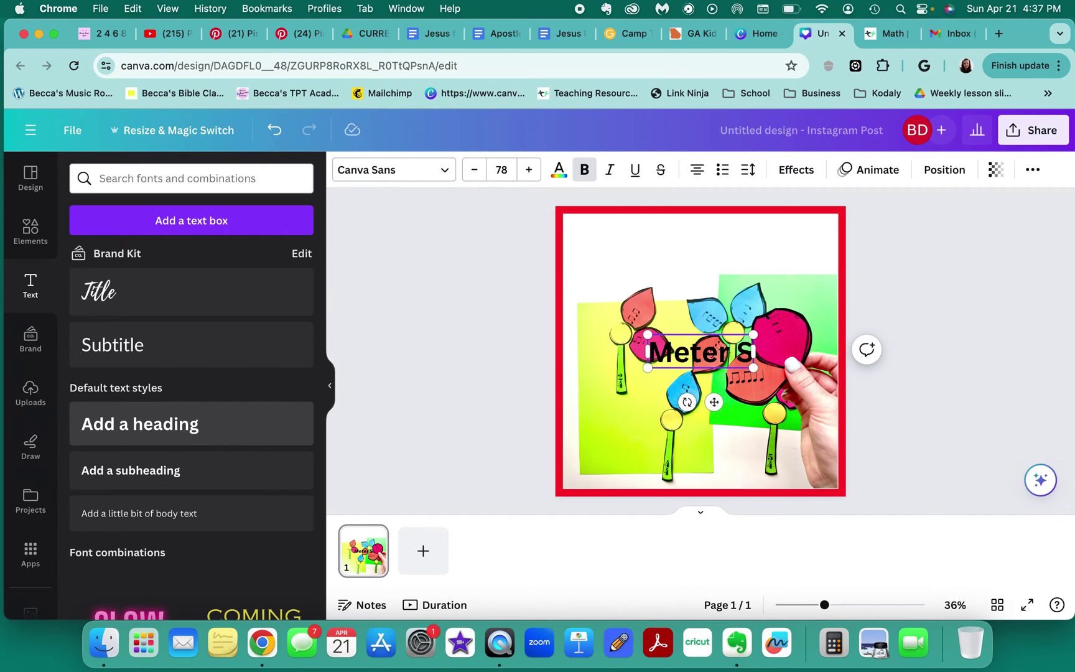
type("ort Activt")
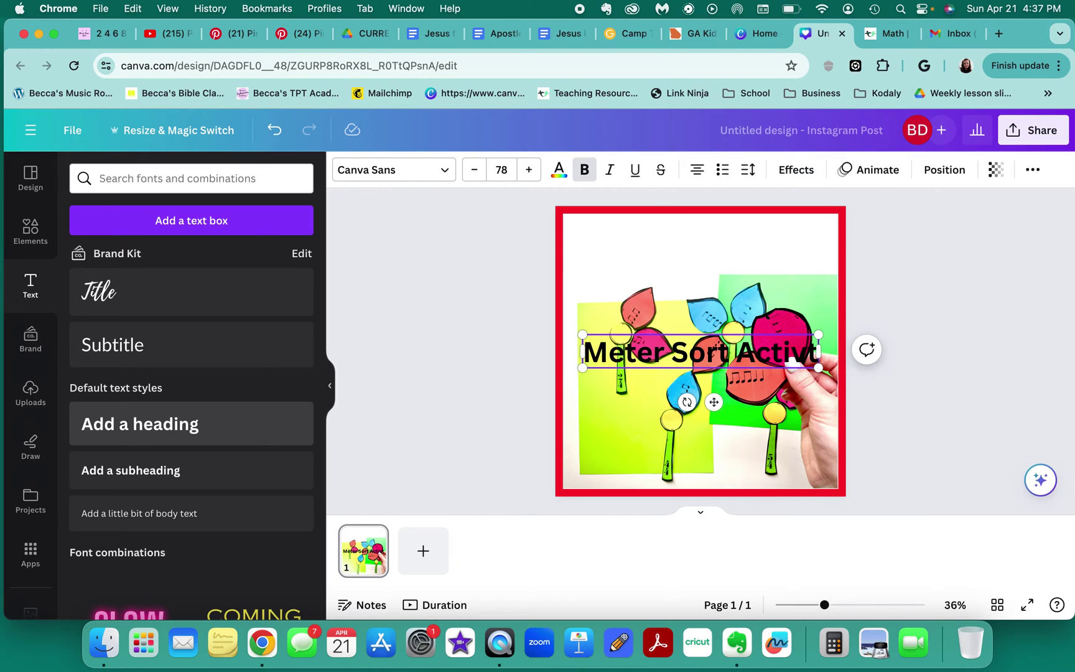
key("BackSpace")
type("ity")
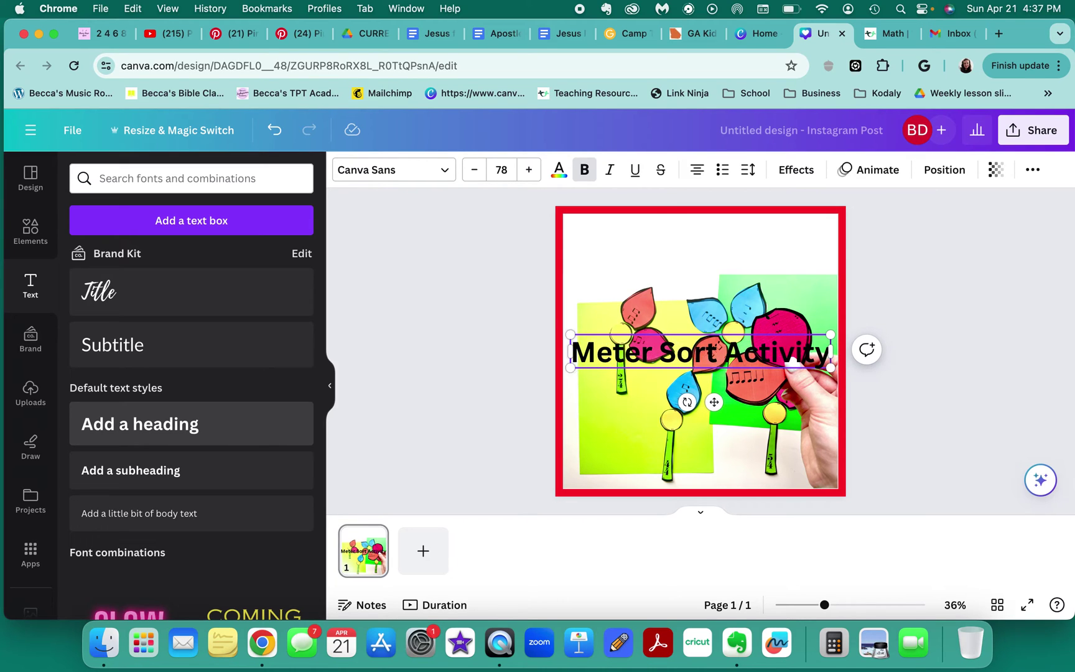
left_click(441, 375)
left_click(602, 357)
left_click_drag(602, 357, 600, 249)
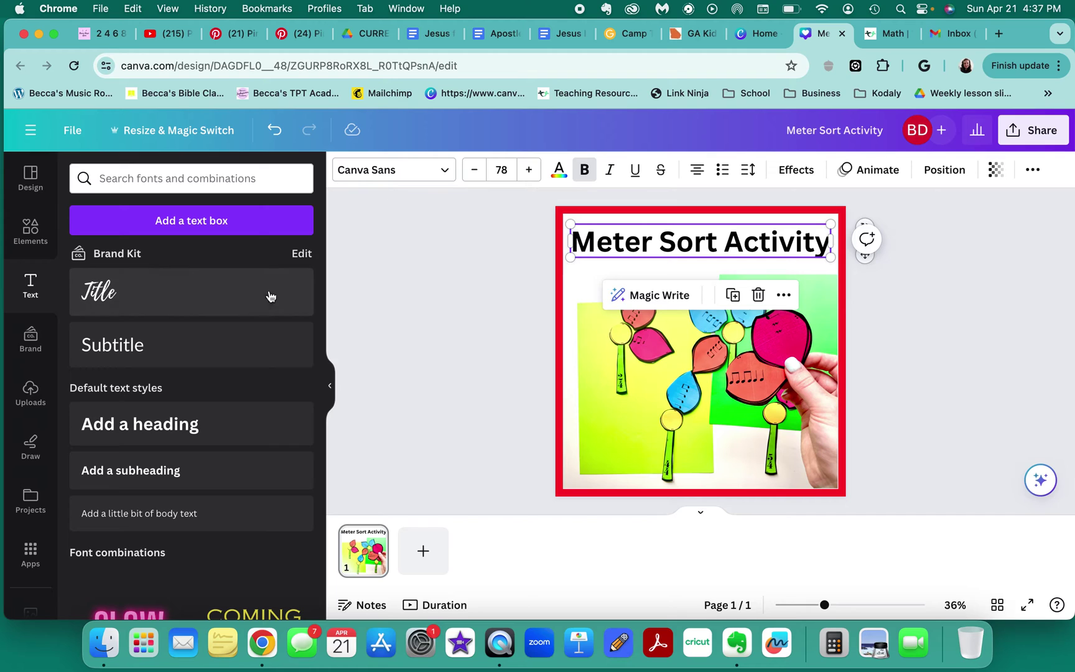
- Try the League Spartan and Brittany fonts on the "Meter Sort Activity" title
left_click(374, 174)
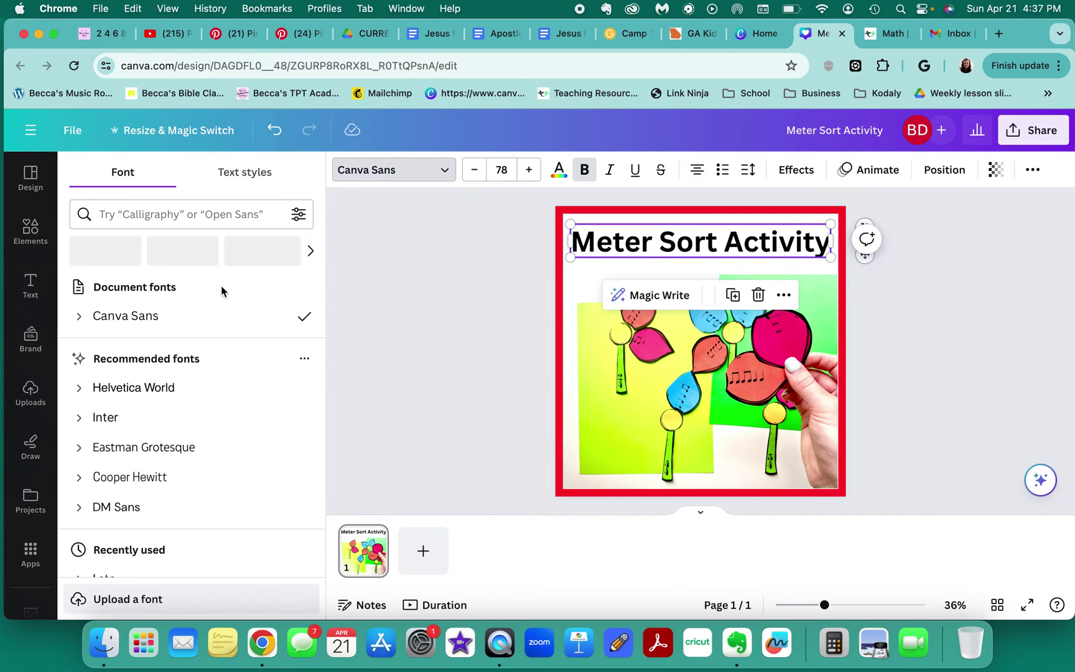
scroll(165, 398, "down", 1)
scroll(161, 422, "down", 5)
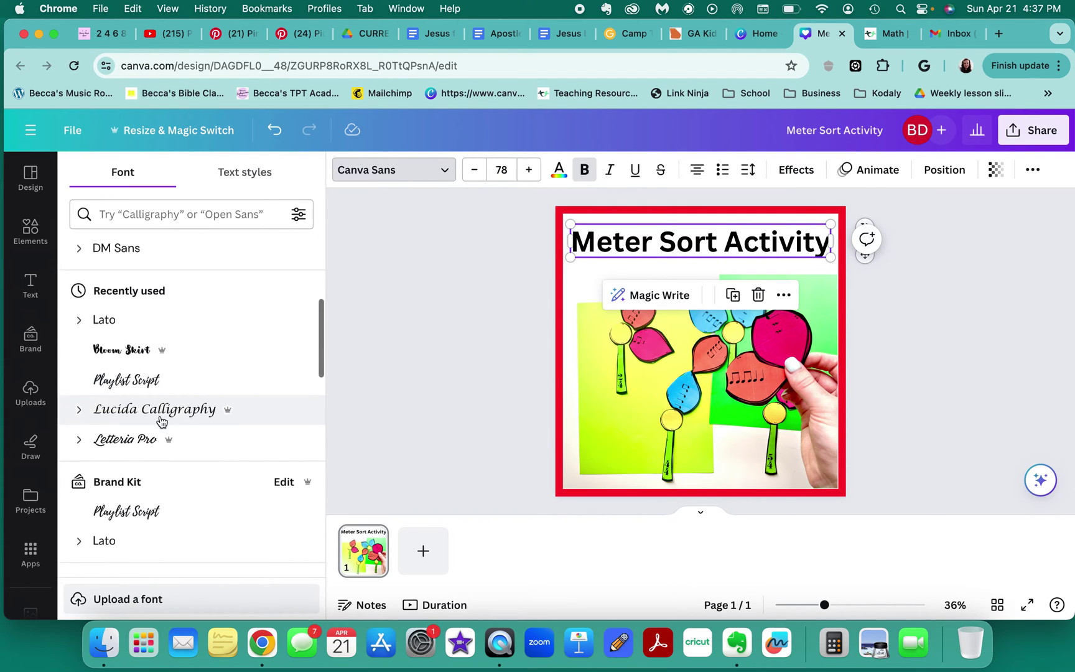
scroll(160, 422, "down", 8)
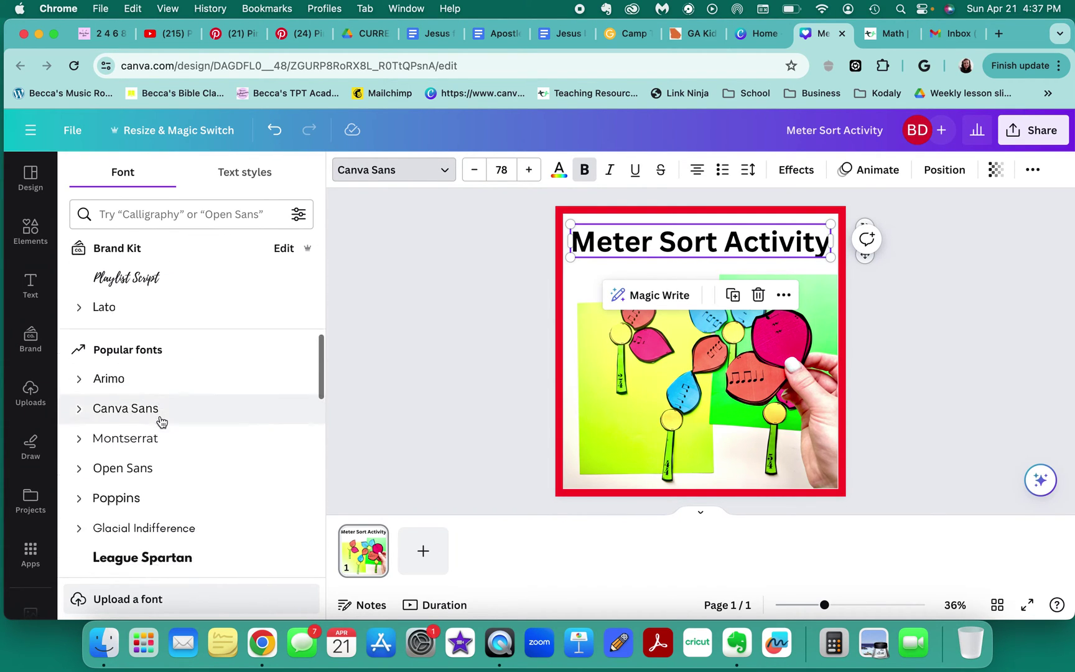
scroll(160, 422, "down", 1)
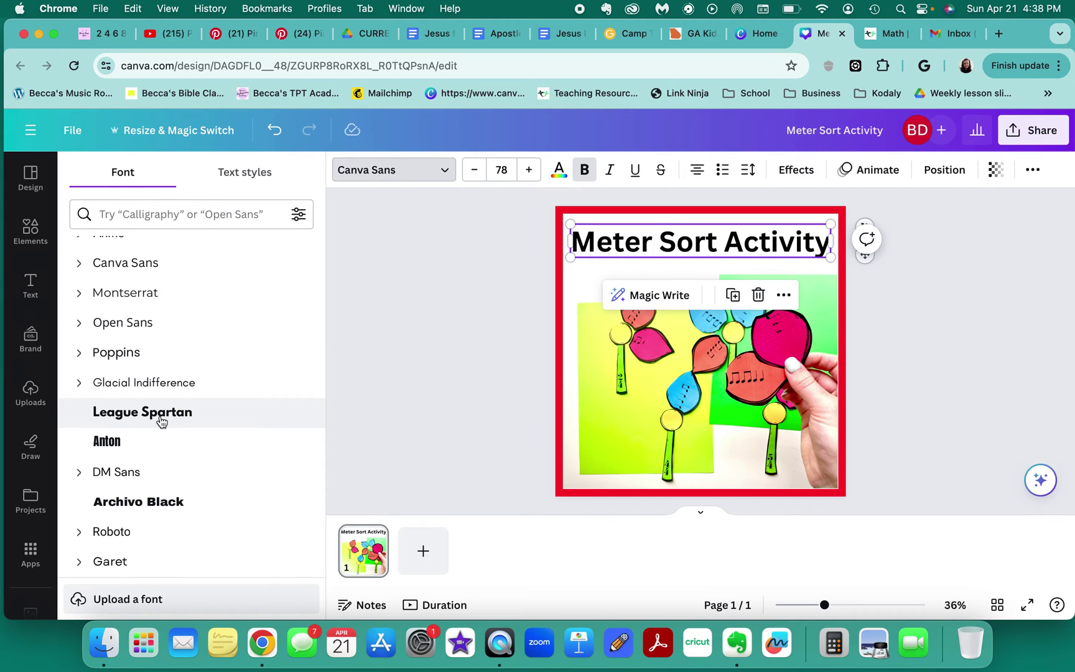
left_click(162, 422)
scroll(162, 422, "down", 5)
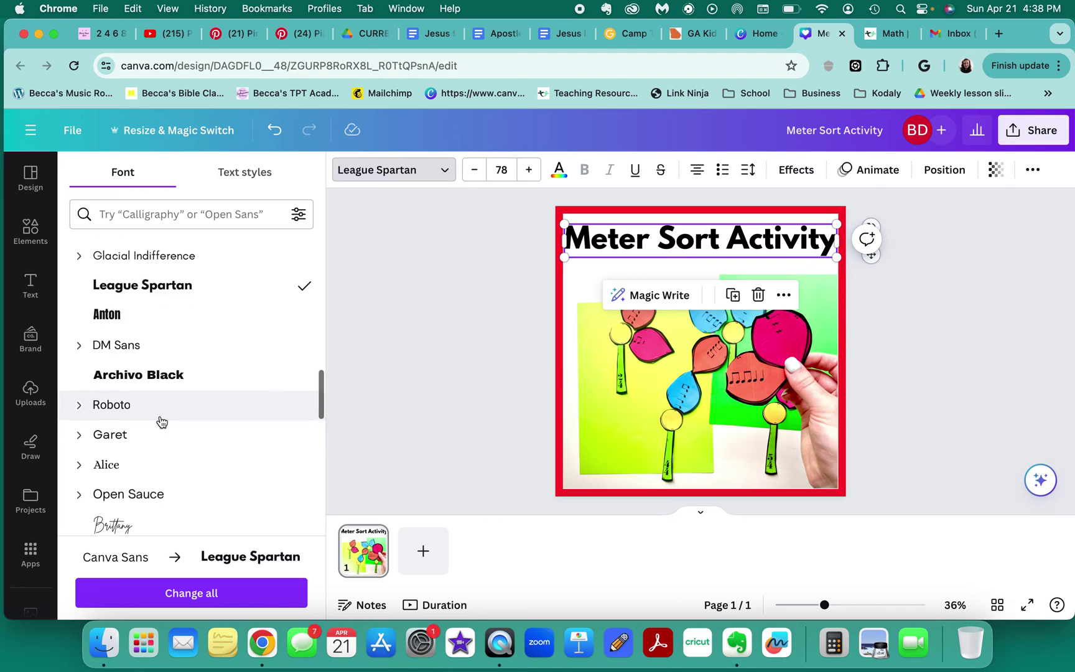
scroll(161, 421, "down", 3)
left_click(161, 425)
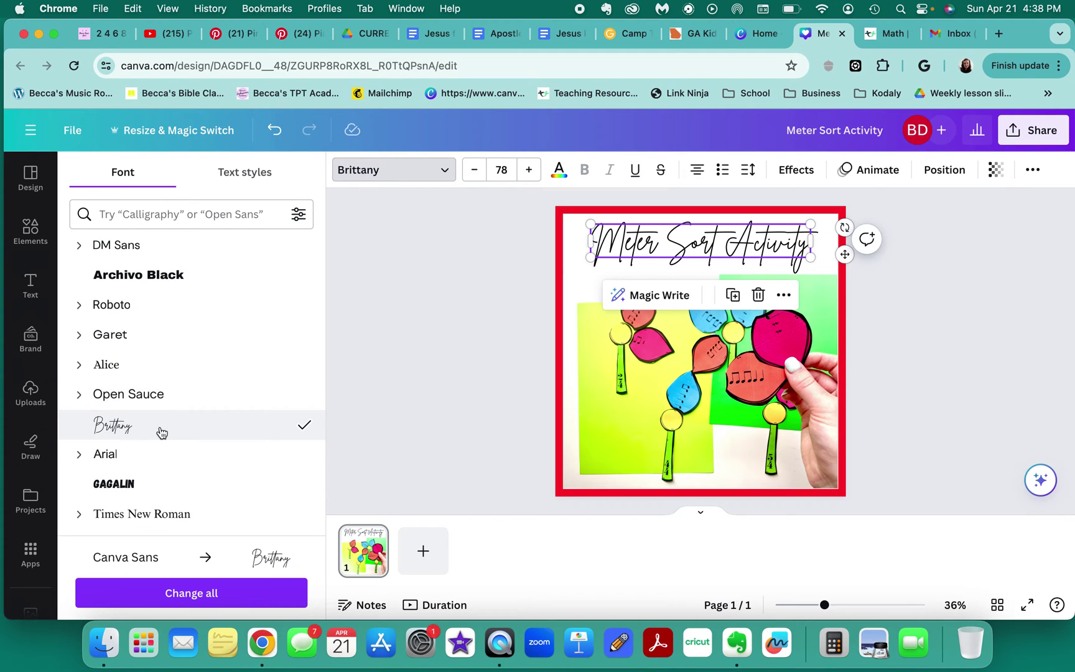
- Set the "Meter Sort Activity" title's font to Abril Fatface
scroll(161, 432, "down", 2)
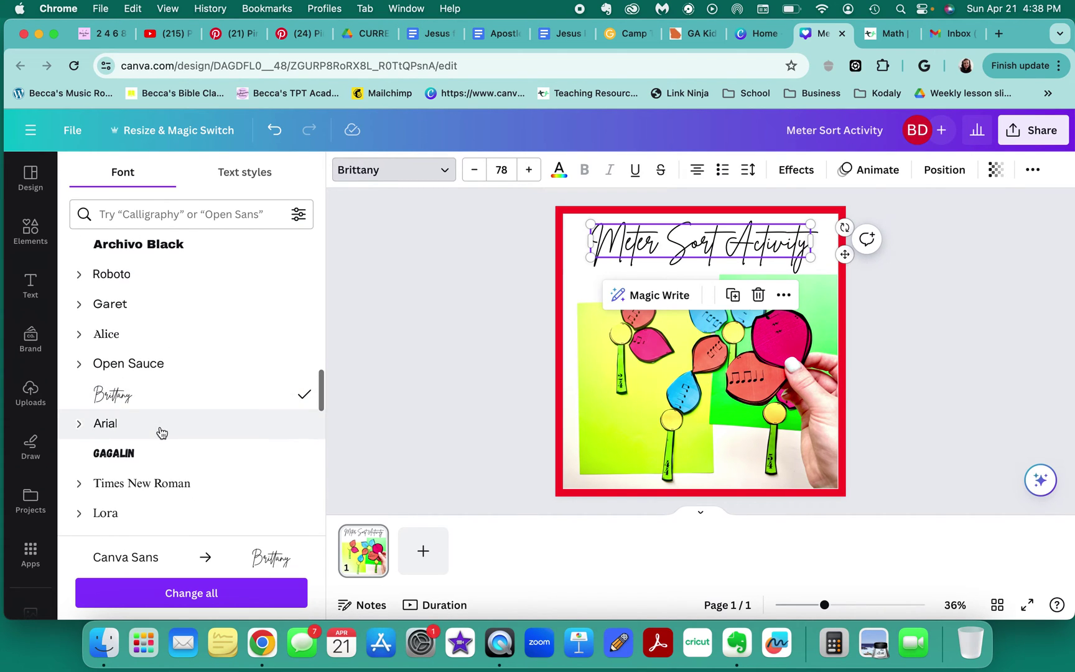
scroll(162, 433, "down", 7)
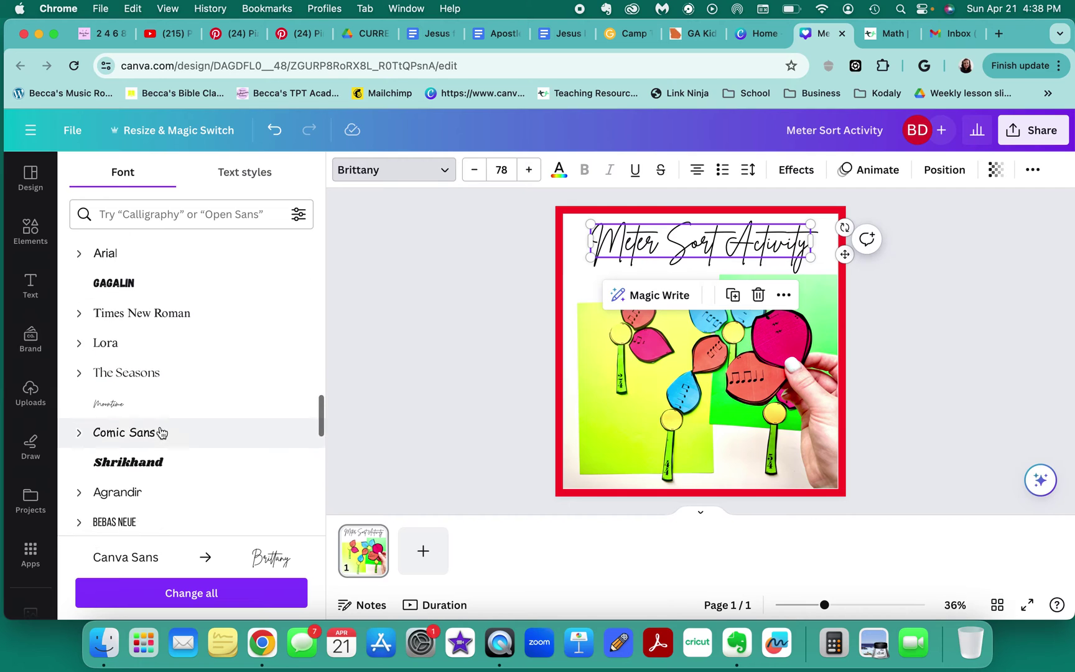
scroll(161, 432, "down", 6)
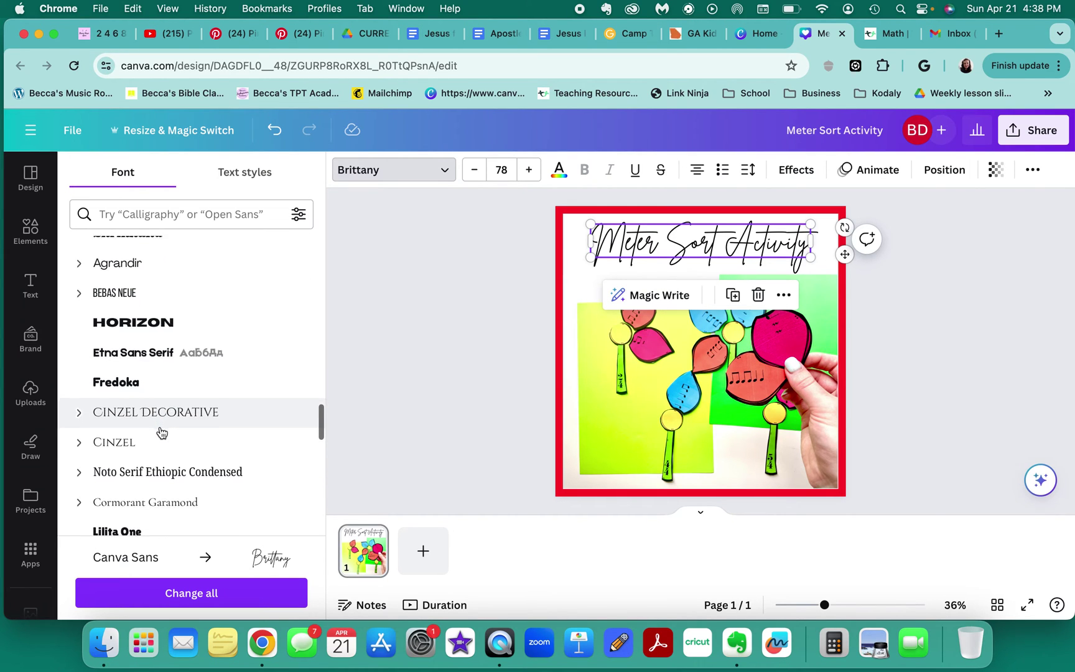
scroll(162, 432, "down", 3)
scroll(162, 433, "down", 5)
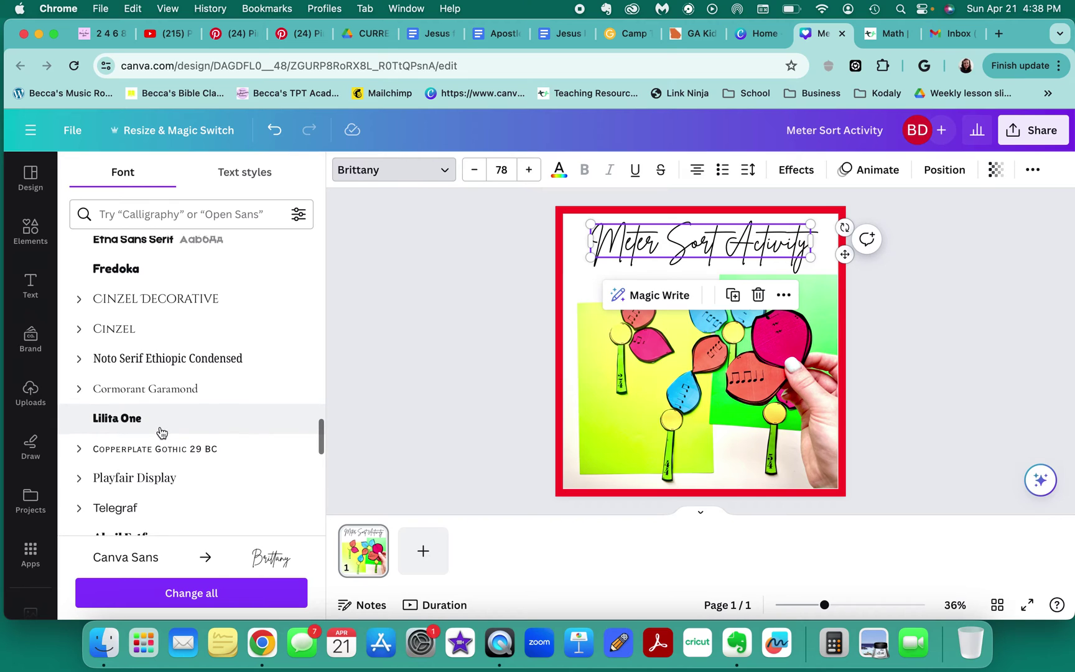
left_click(161, 430)
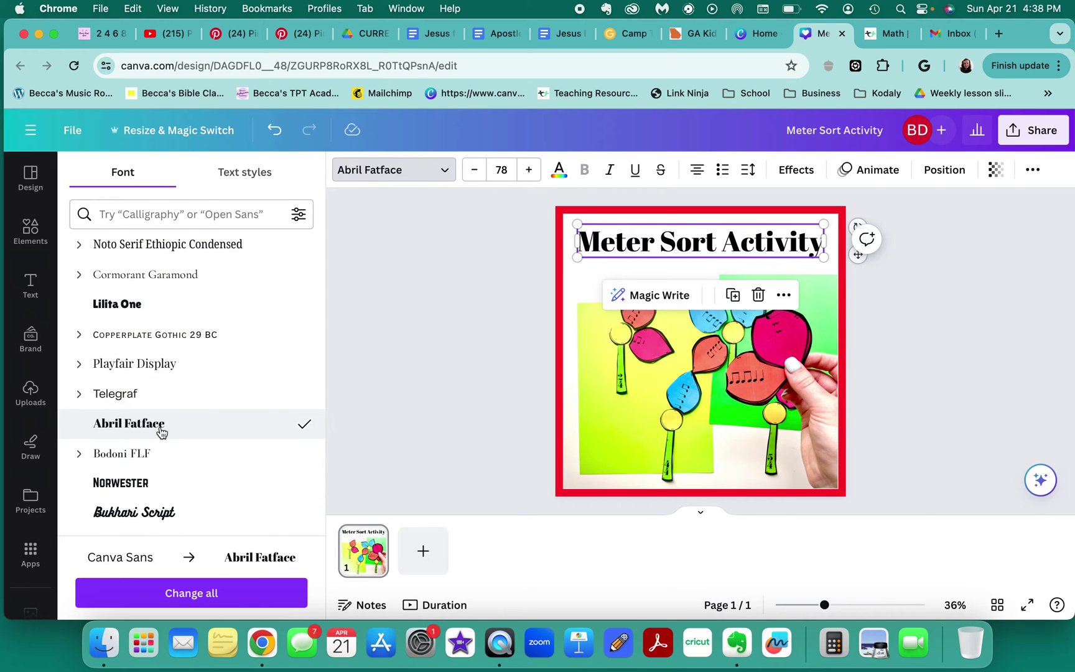
key("Escape")
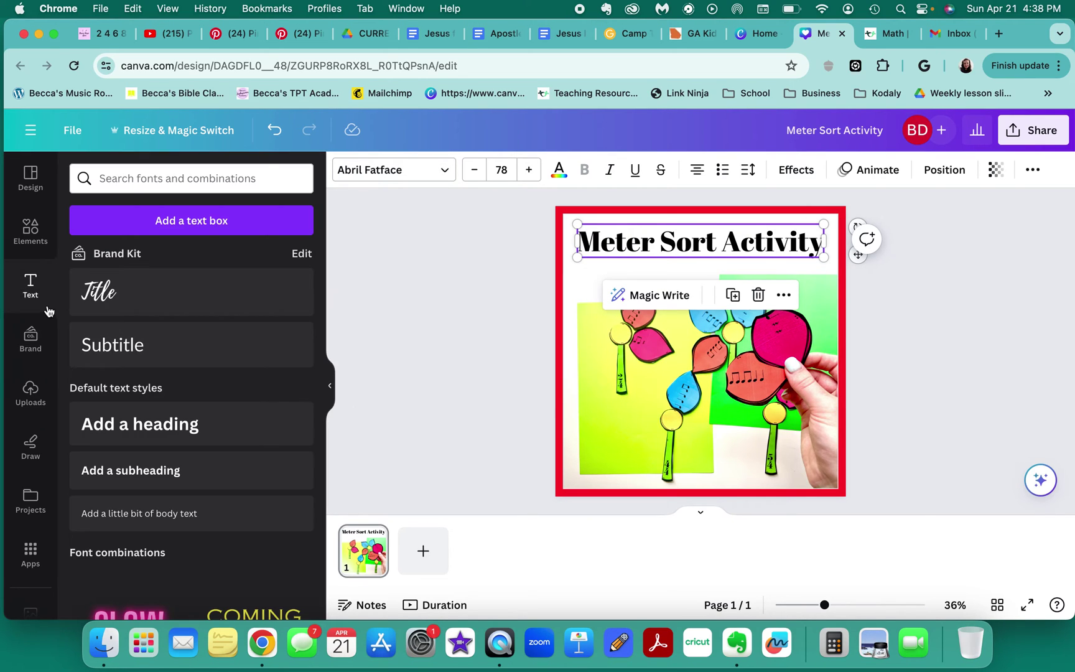
- Add a square shape and move it against the border's left inner edge, just below the title
left_click(35, 247)
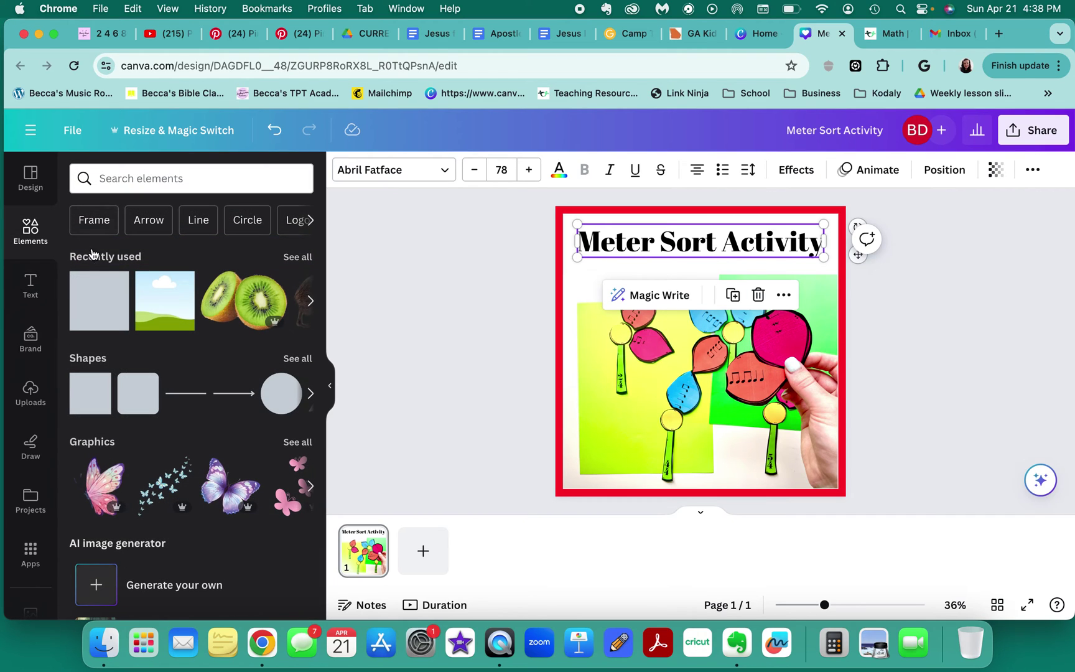
left_click(93, 312)
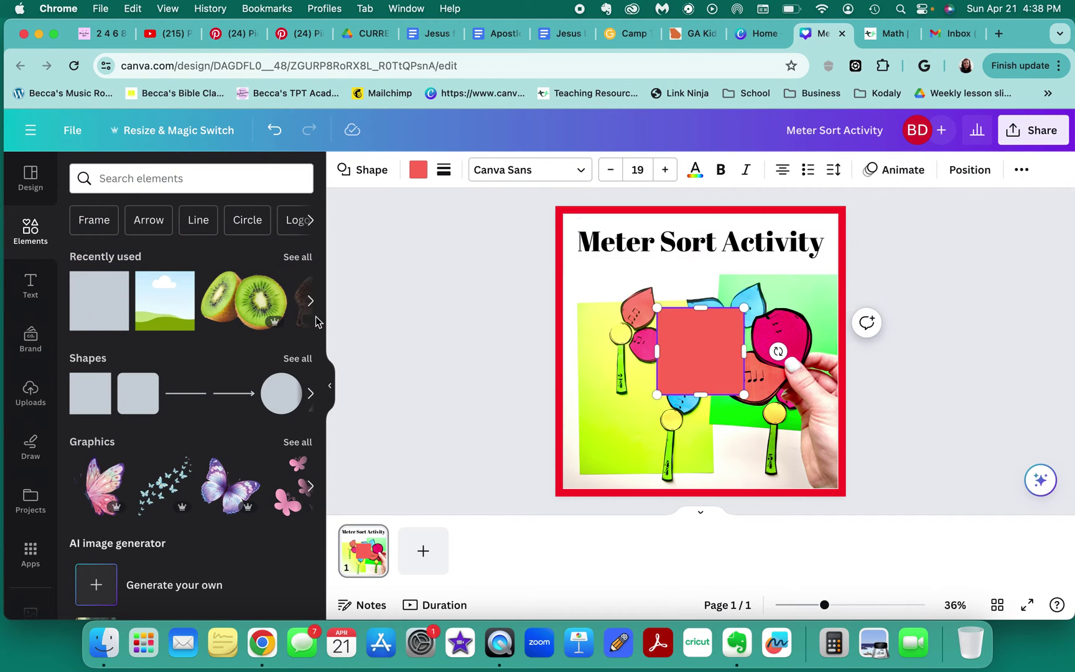
left_click(409, 325)
left_click_drag(733, 359, 641, 309)
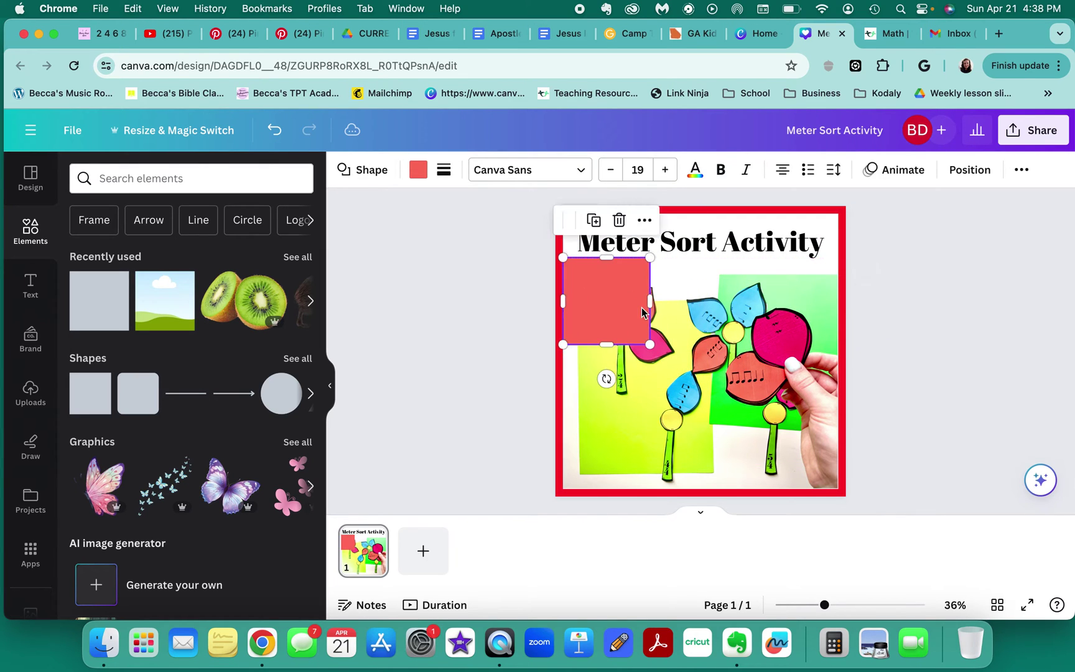
- Recolor the square to match the cover's red border by sampling the border color
left_click(418, 170)
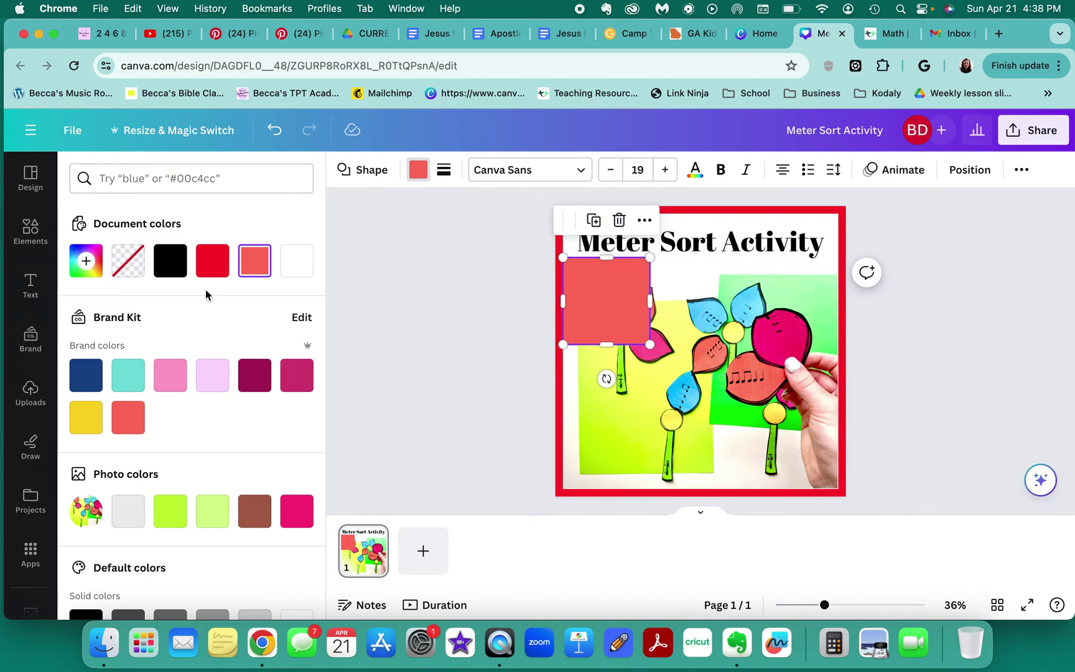
left_click(90, 263)
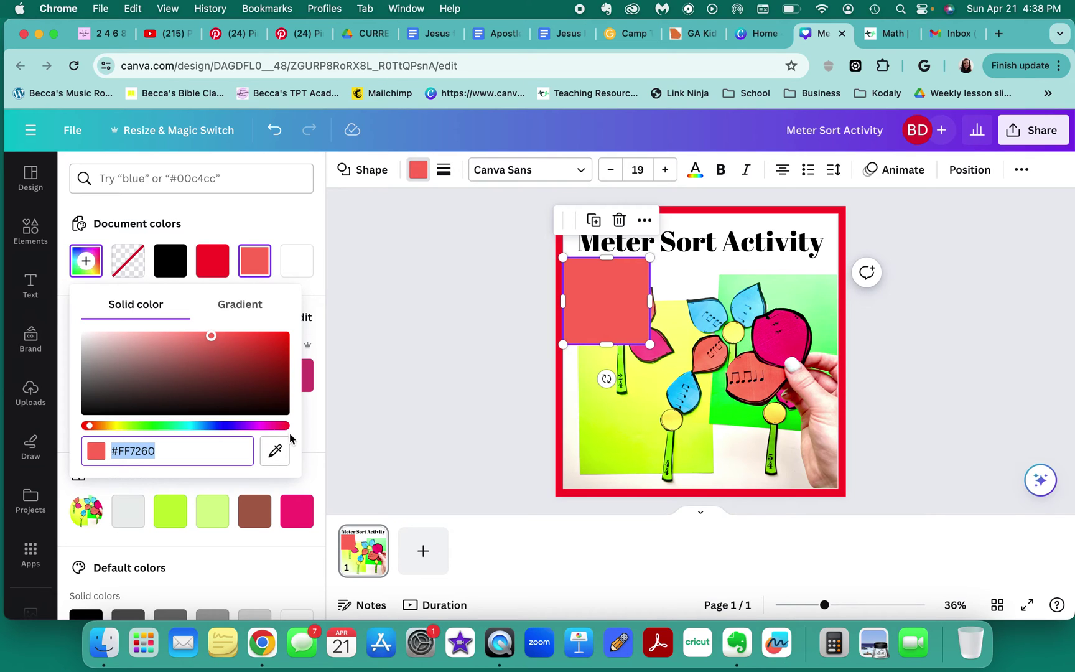
left_click(274, 450)
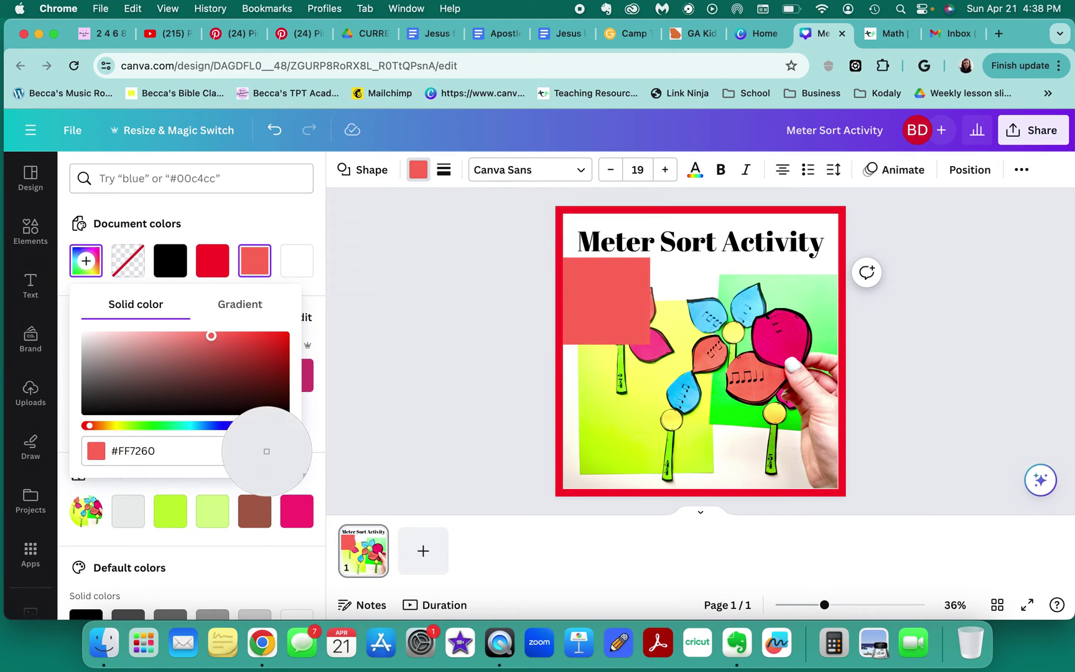
left_click(557, 252)
key("Escape")
left_click(503, 299)
- Stretch the red square across the full width inside the border and flatten it into a narrow banner above the flowers
left_click(620, 297)
left_click_drag(652, 303, 837, 298)
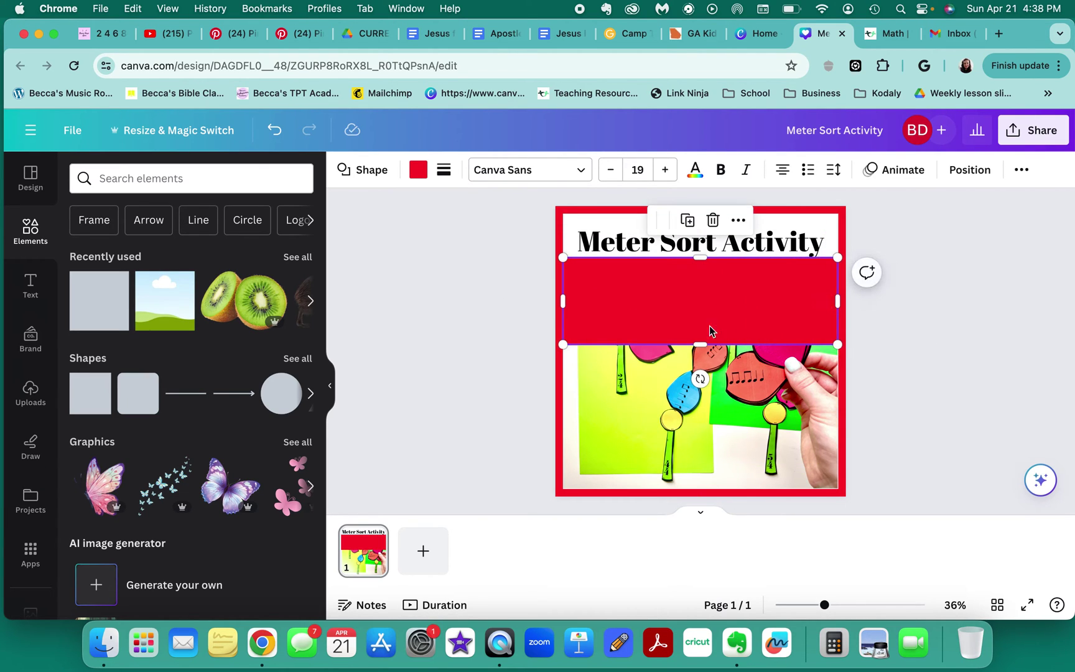
left_click_drag(696, 344, 690, 288)
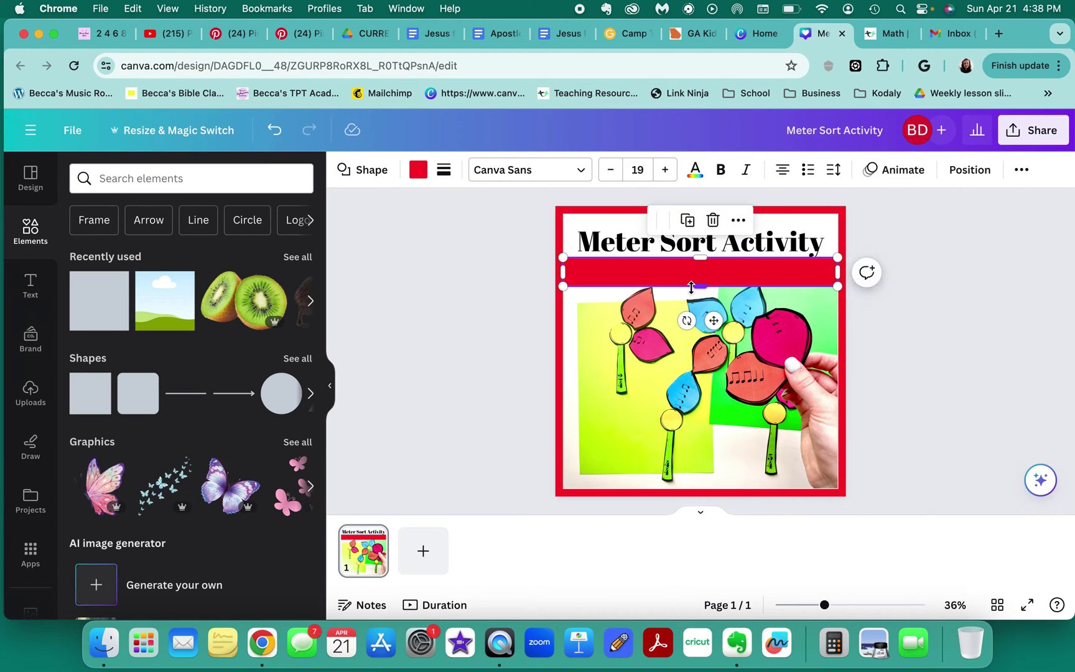
left_click(515, 319)
- Extend the red banner's right end to the outer edge of the border
left_click(665, 295)
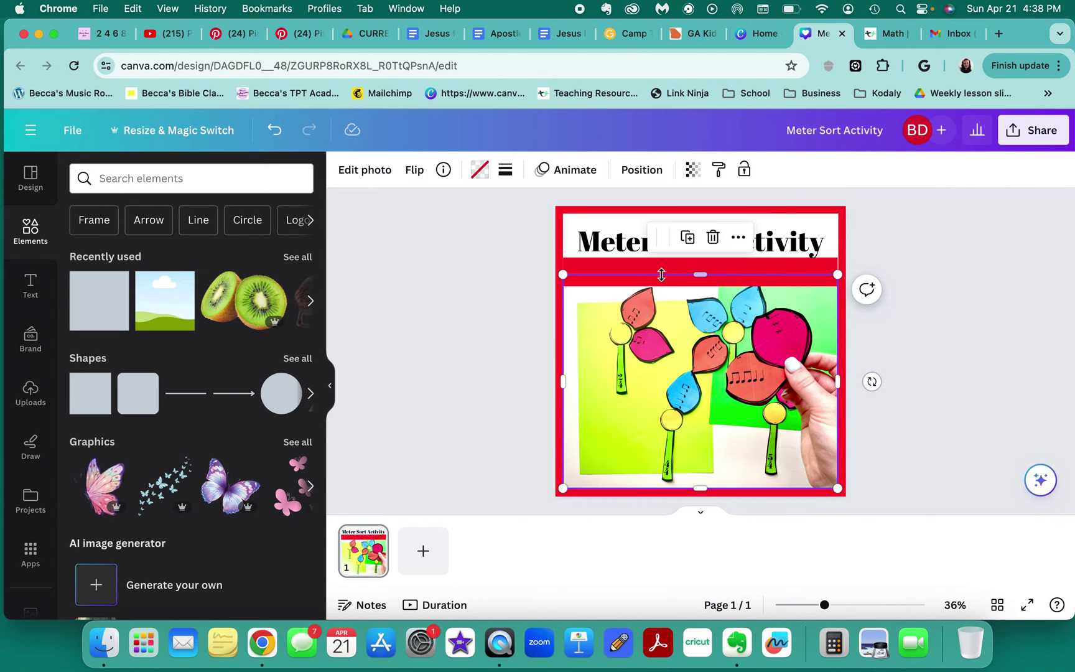
left_click(487, 305)
left_click(574, 268)
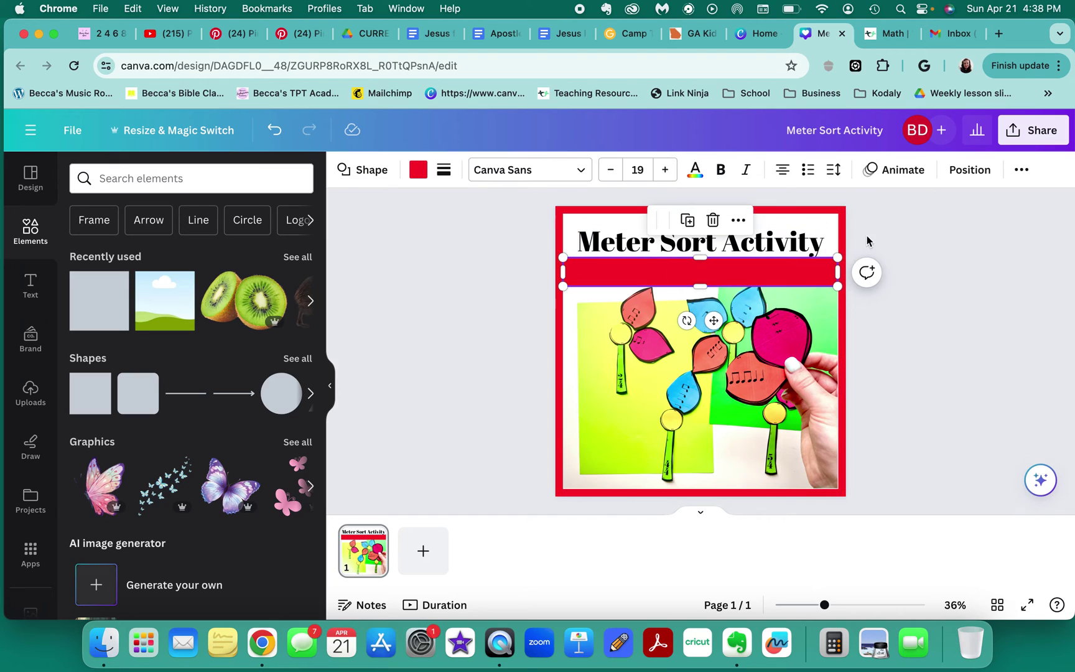
left_click_drag(840, 269, 839, 271)
left_click(896, 338)
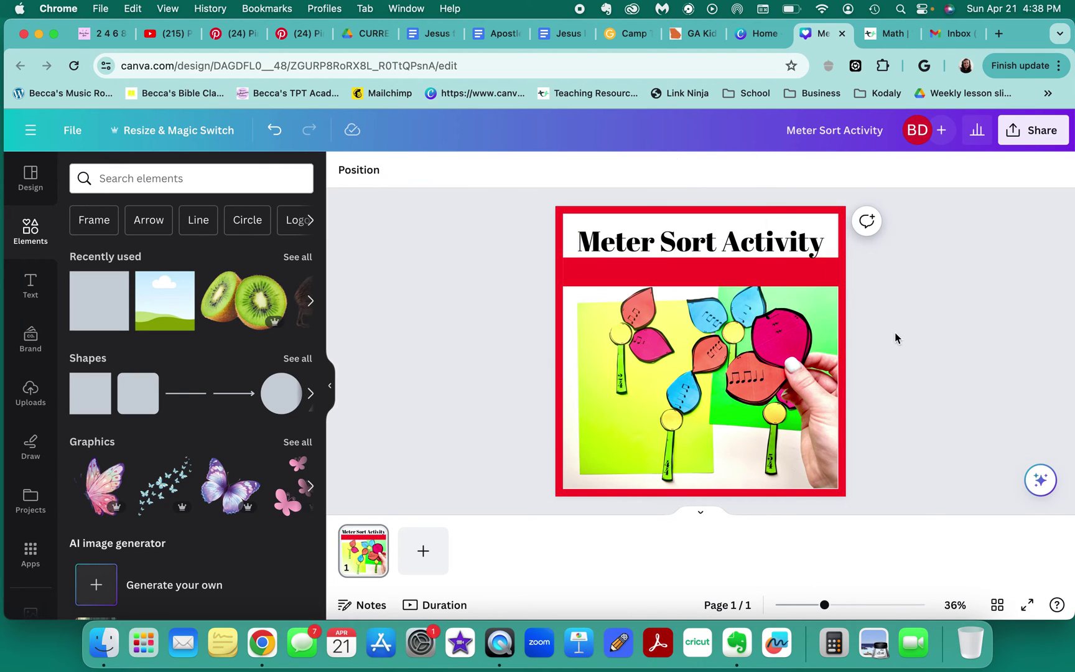
- Move the title to the border's upper-left inner corner and enlarge it to about 86.9 so it spans the width inside the border
left_click(597, 232)
left_click_drag(597, 233, 583, 227)
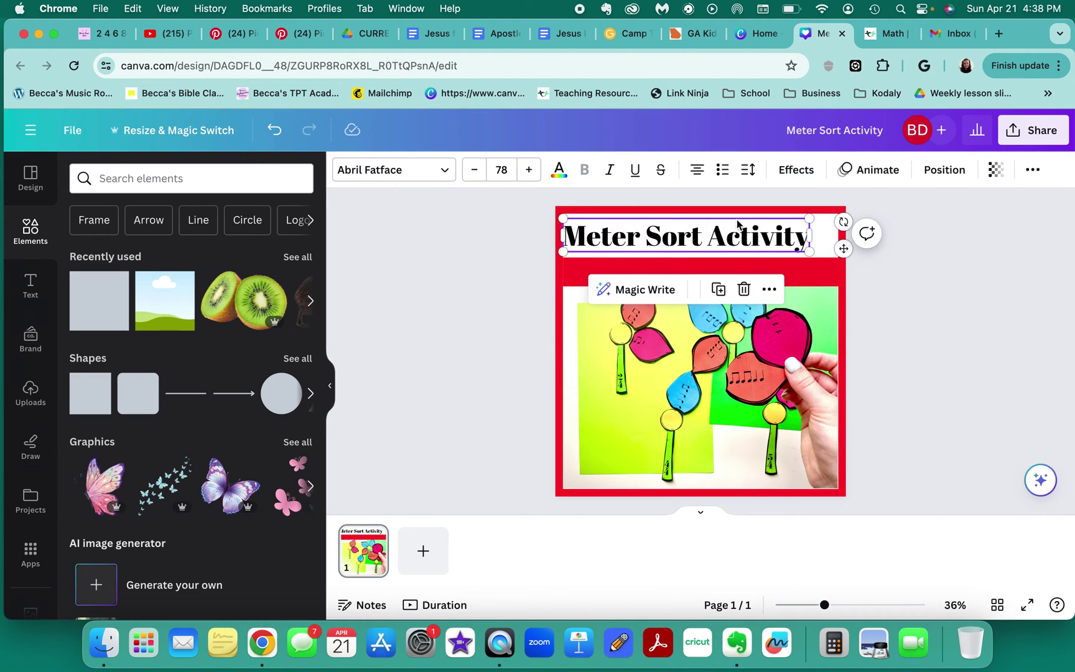
left_click_drag(809, 217, 838, 214)
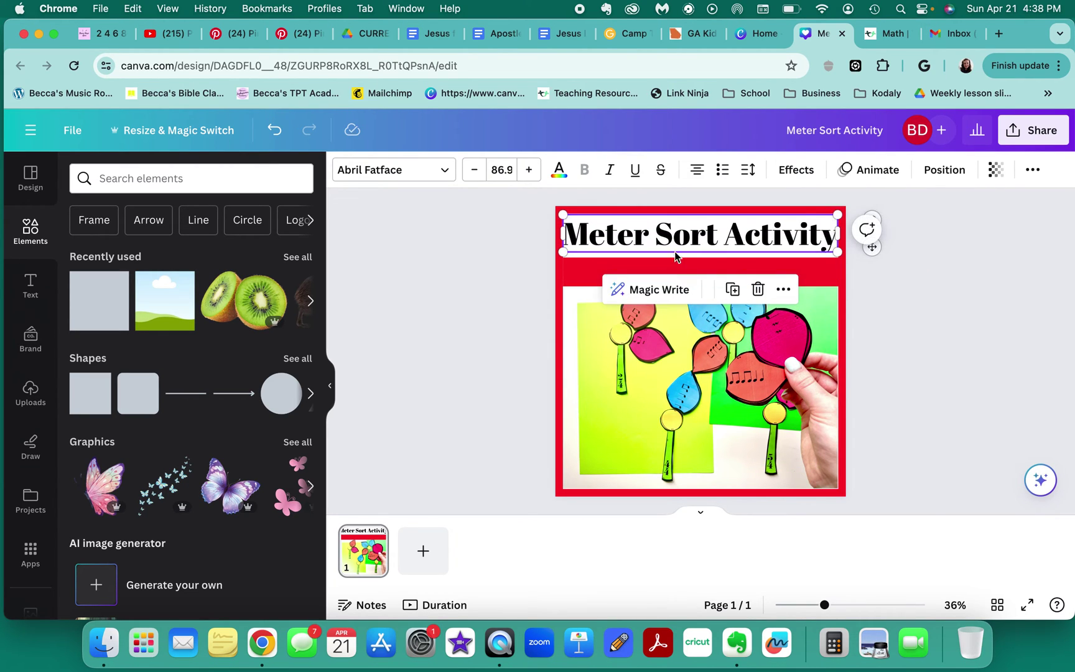
left_click(490, 294)
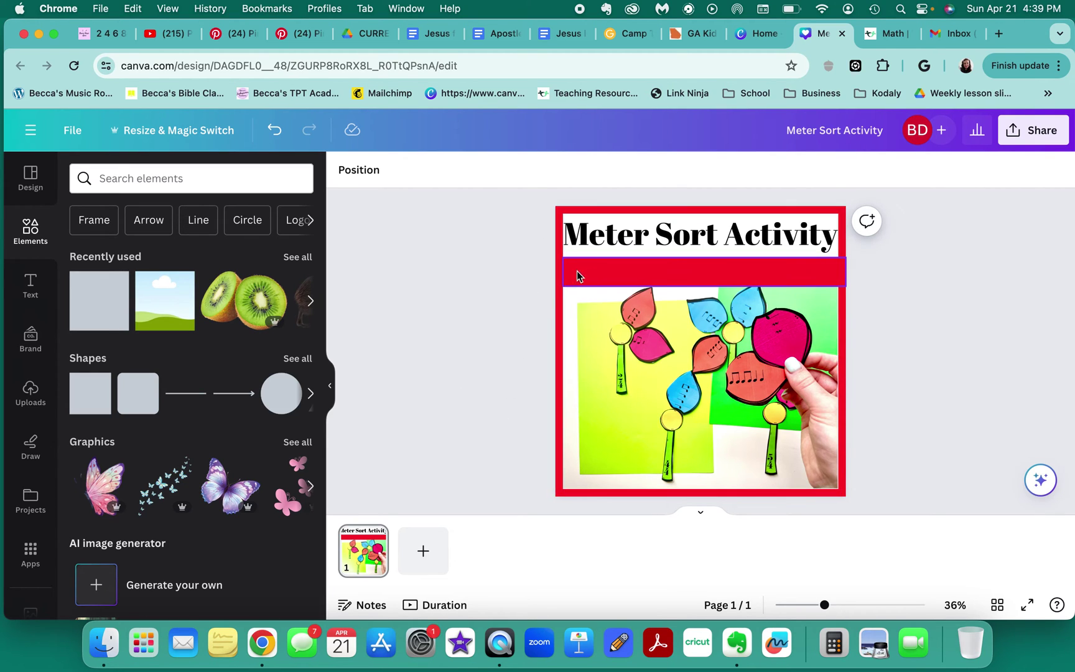
- Add a heading reading "use for centers!" and place it over the red banner below the title
left_click(33, 287)
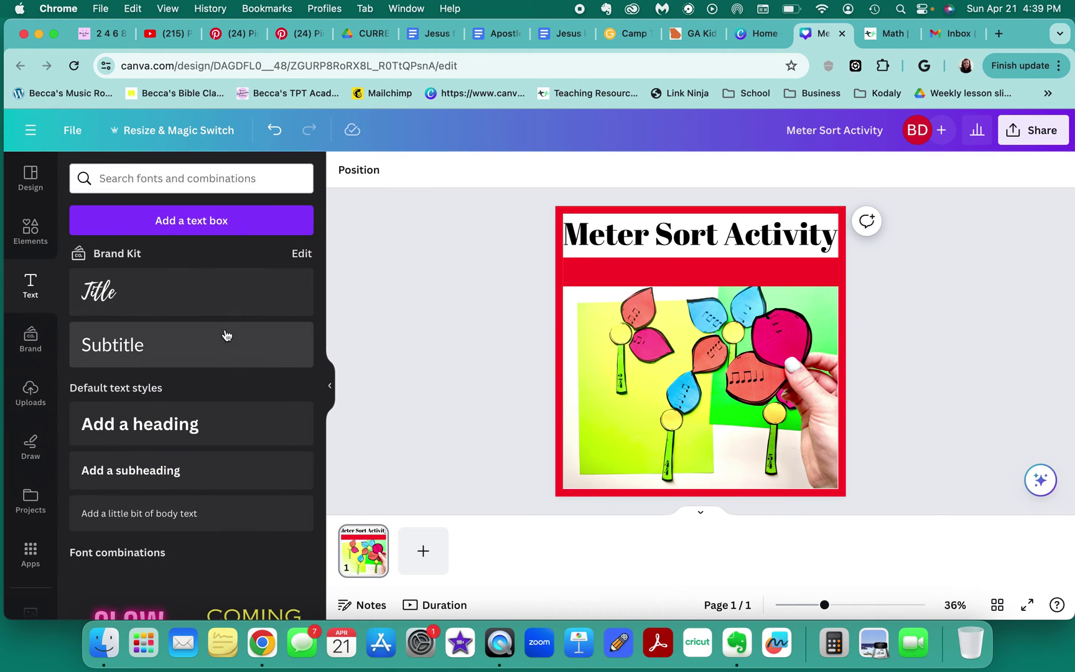
left_click(257, 425)
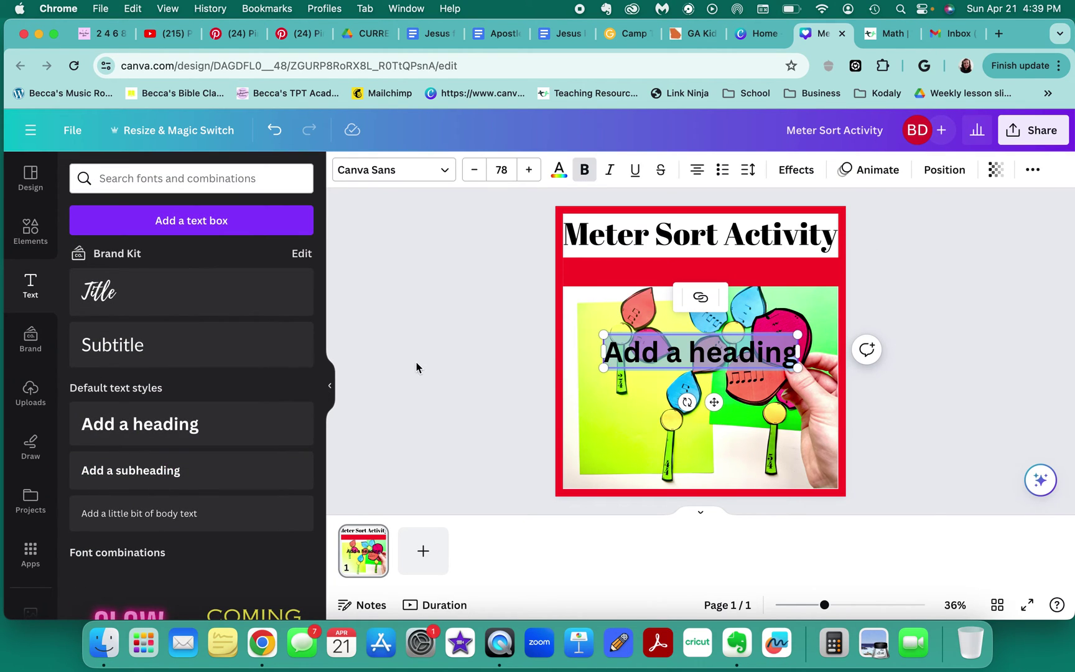
type("use for c")
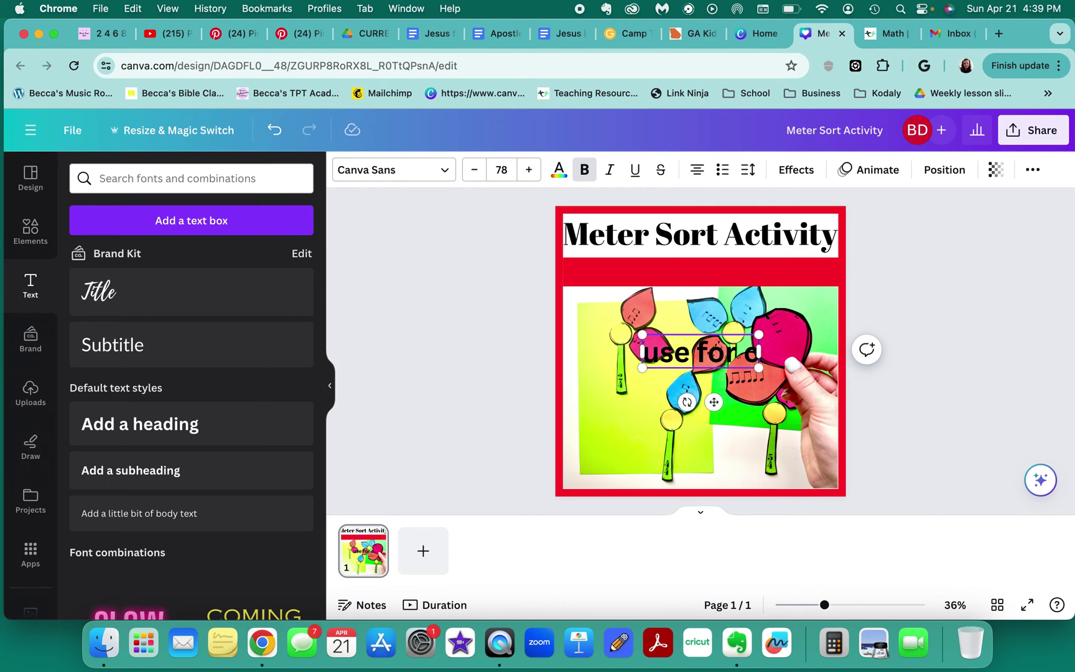
type("enters!")
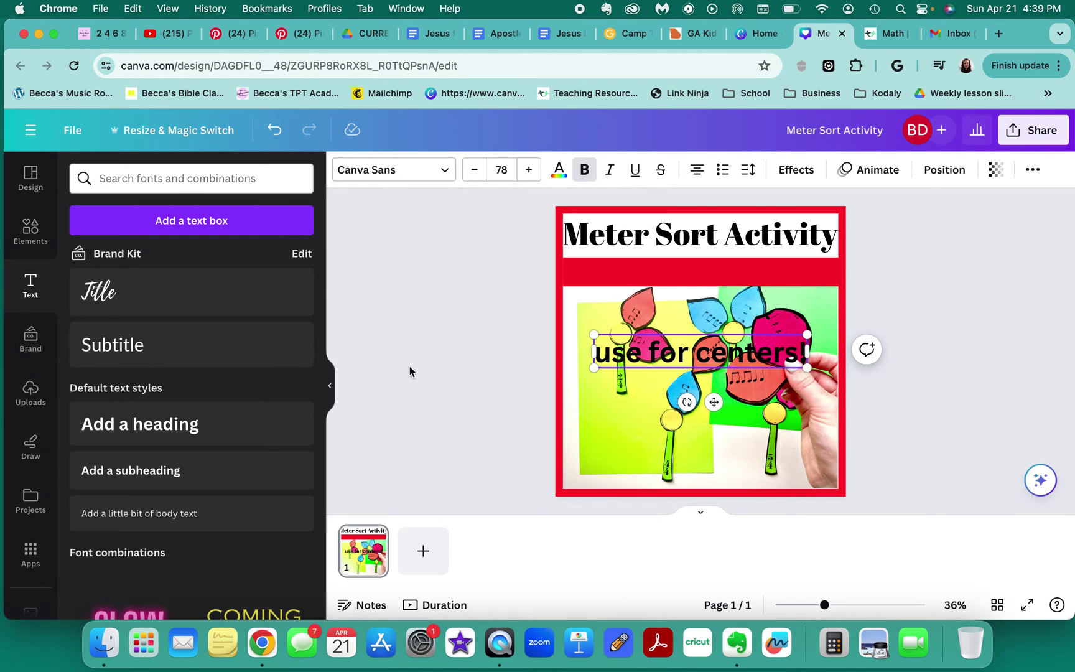
left_click_drag(652, 364, 655, 286)
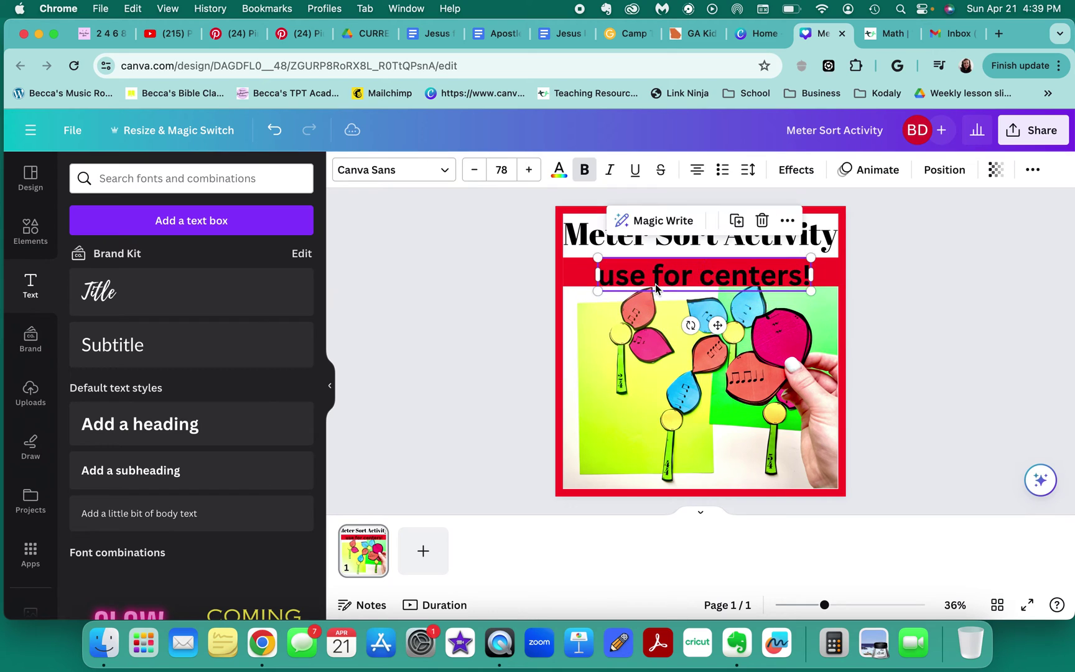
- Reduce the "use for centers!" text to size 55 and center it vertically within the red banner
left_click(477, 172)
left_click(477, 171)
left_click(476, 171)
left_click(477, 172)
left_click(477, 172)
left_click(477, 172)
left_click(458, 274)
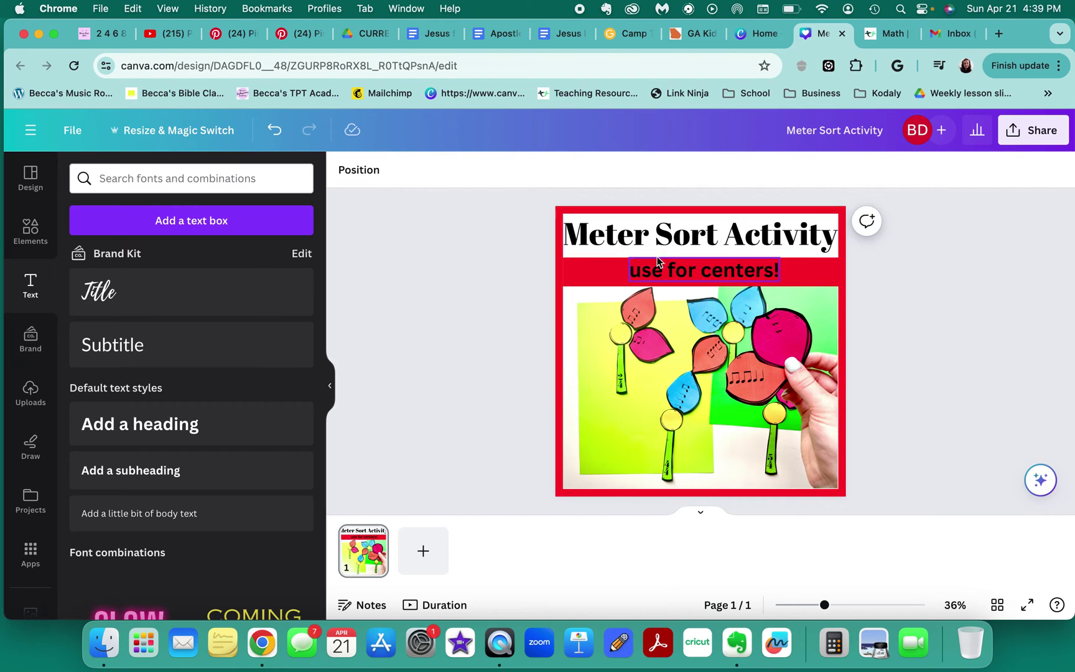
left_click(676, 270)
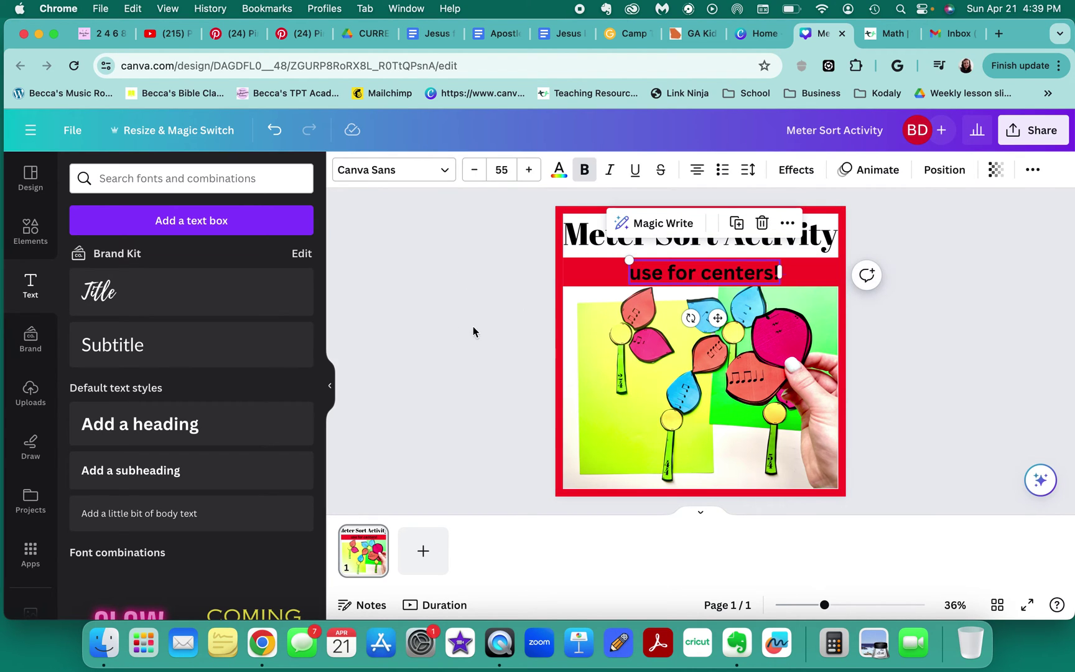
left_click(444, 337)
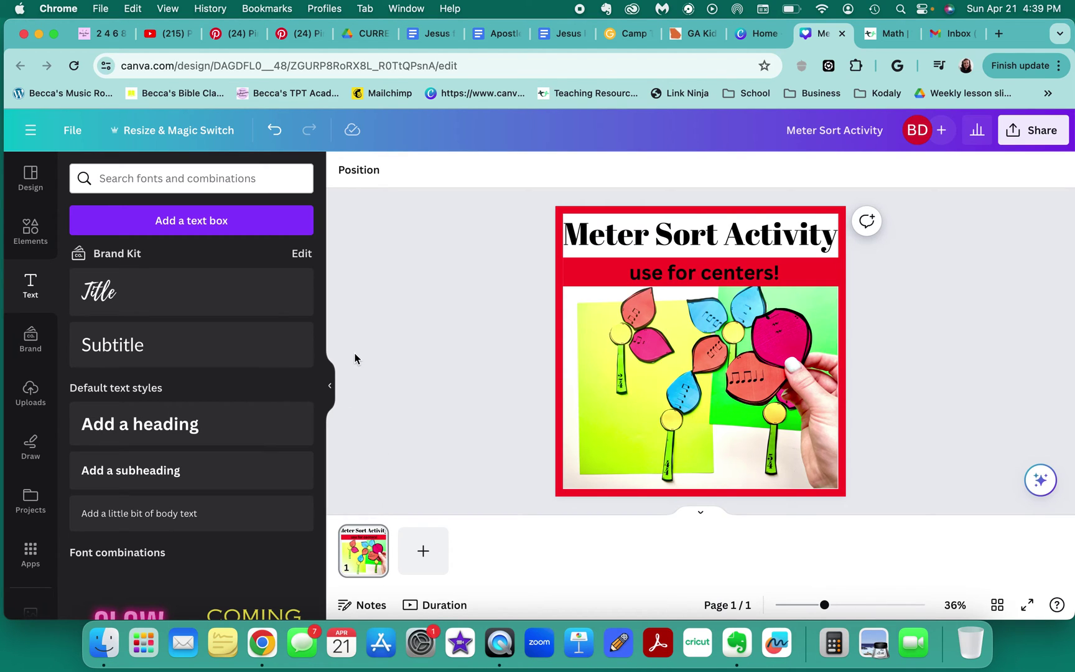
- Add a circle over the cover's lower-left corner and recolor it blue by sampling a blue petal in the photo
left_click(28, 237)
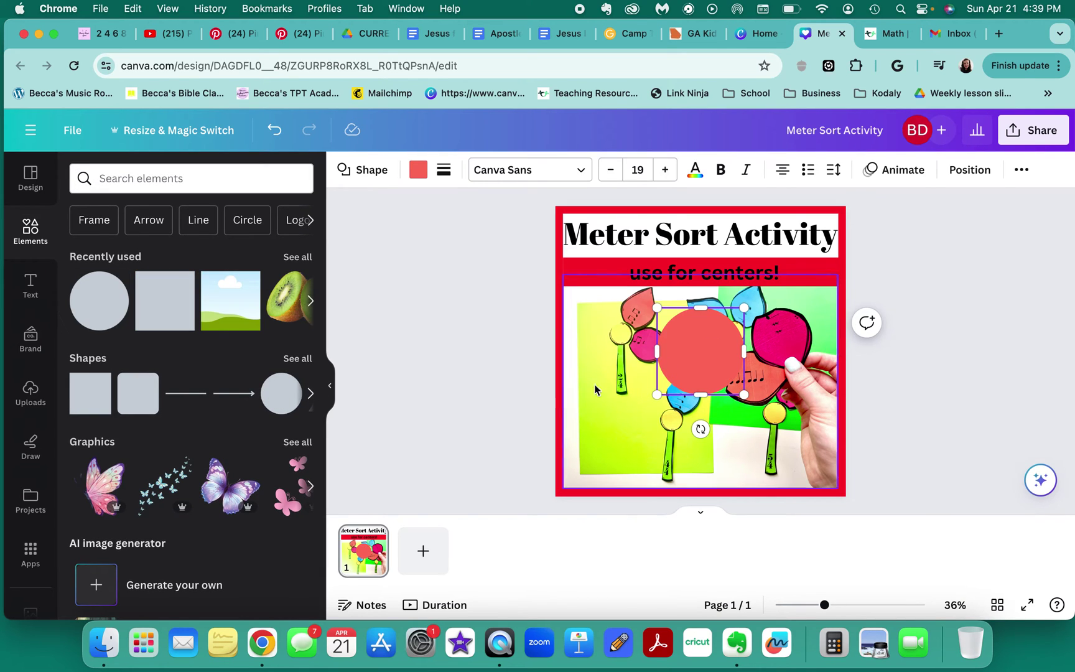
left_click_drag(709, 348, 602, 454)
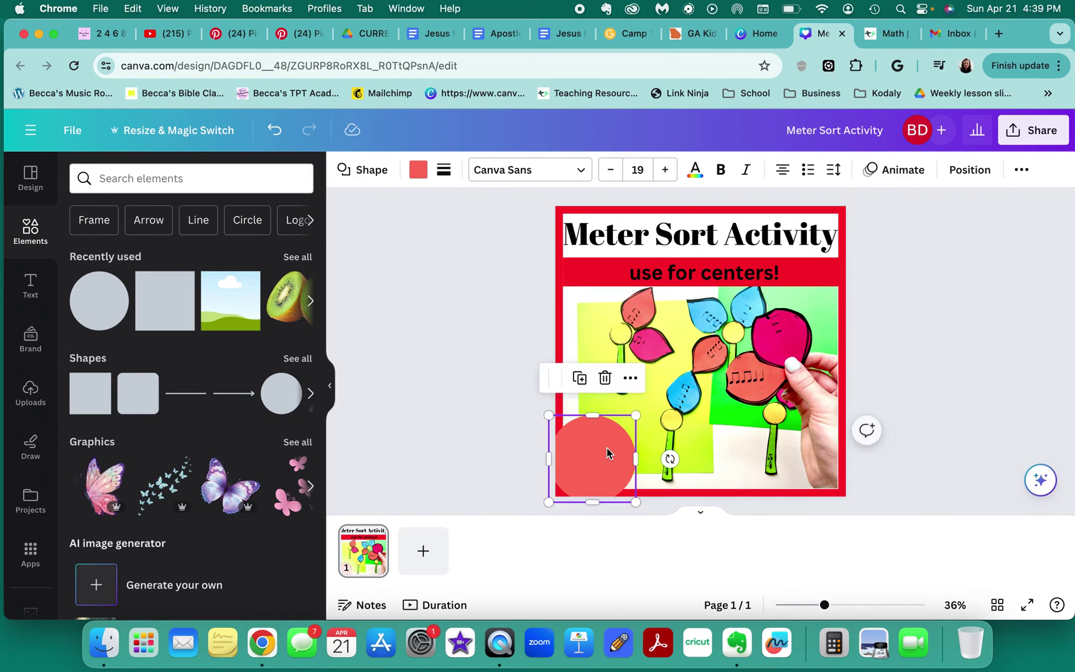
left_click(418, 170)
left_click(87, 264)
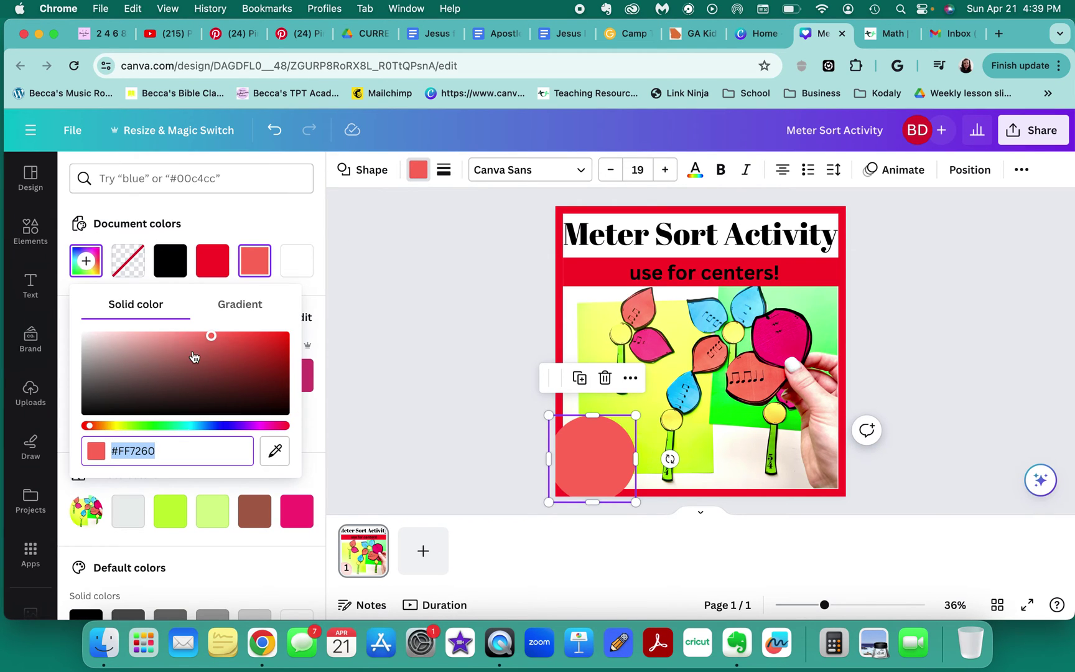
left_click(274, 450)
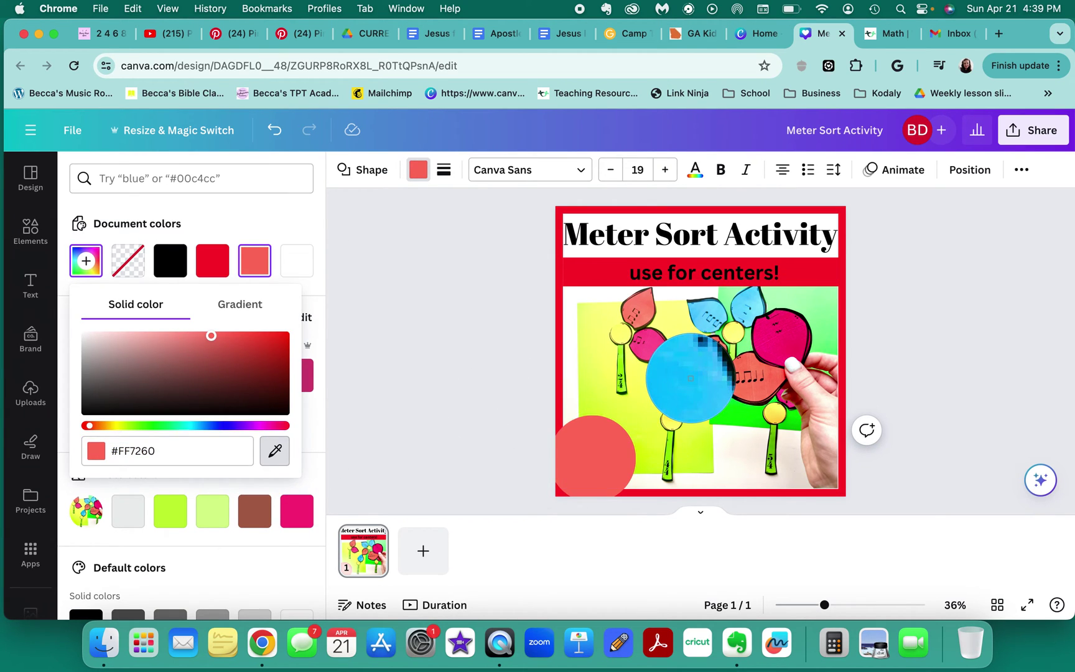
left_click(689, 373)
key("Escape")
left_click(409, 475)
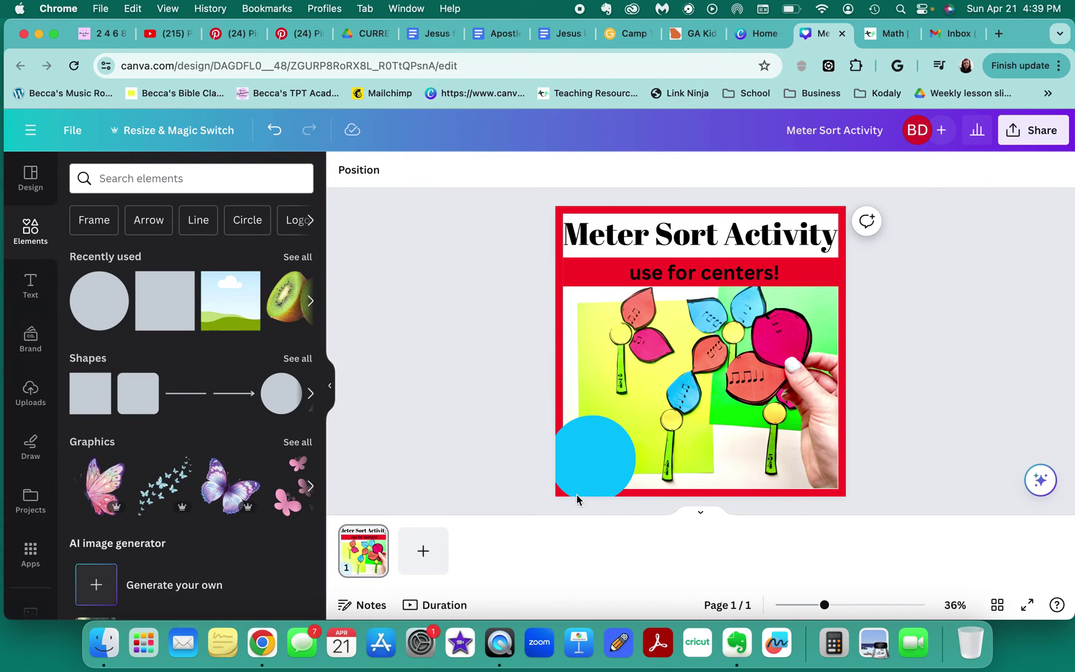
- Label the blue circle "Spring!" and enlarge its text to size 57
double_click(592, 476)
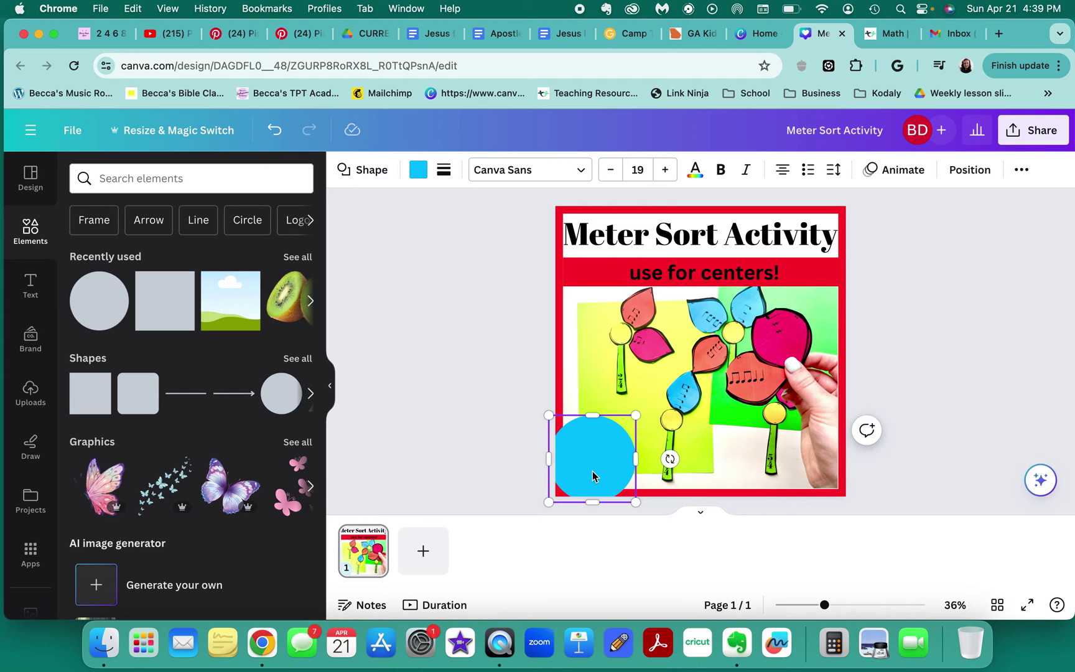
type("Spring!")
left_click(497, 476)
left_click(573, 468)
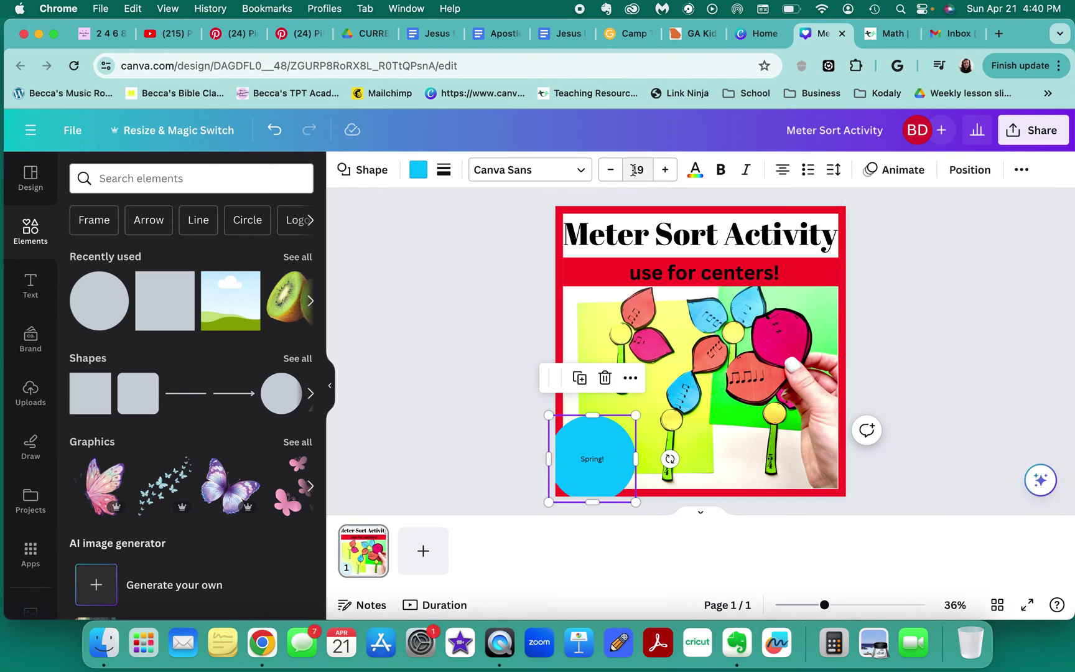
left_click_drag(663, 179, 663, 178)
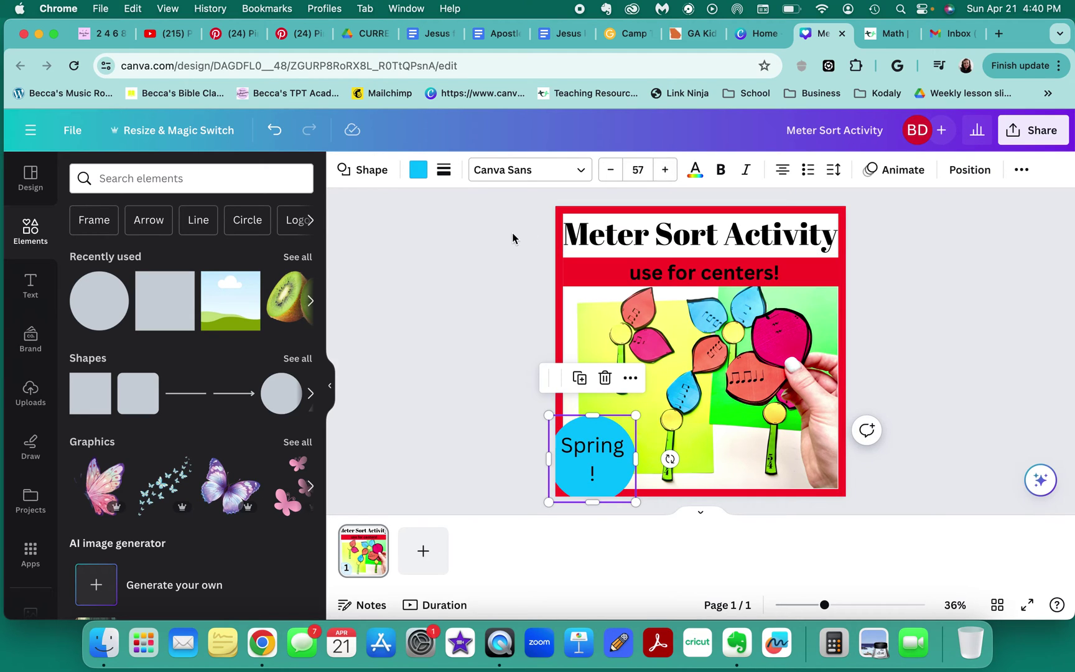
left_click(430, 376)
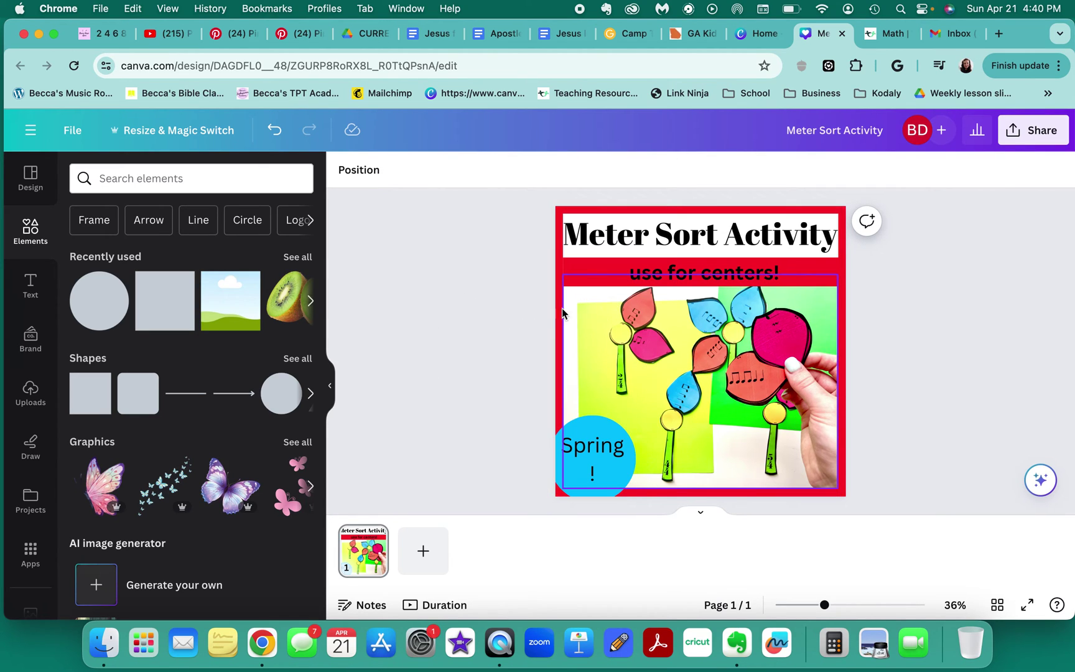
- Reduce the "Spring!" text to size 49 so it fits on one line inside the circle
left_click(594, 457)
left_click(612, 169)
left_click(612, 170)
left_click(612, 170)
left_click(613, 170)
left_click(612, 170)
left_click(612, 170)
left_click(612, 170)
left_click(612, 170)
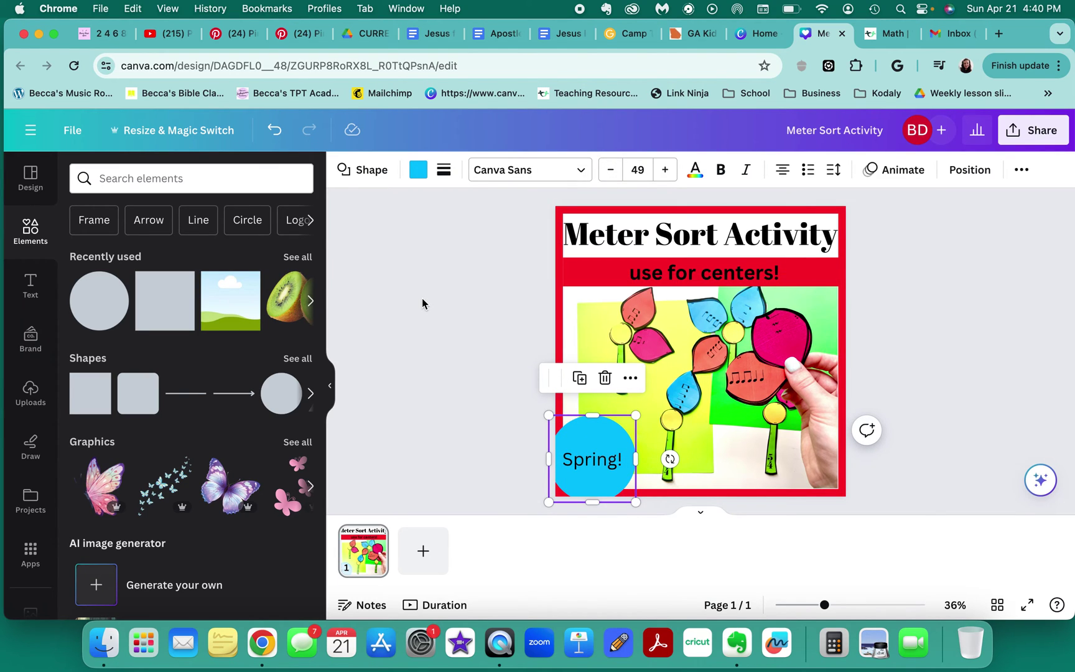
left_click(504, 296)
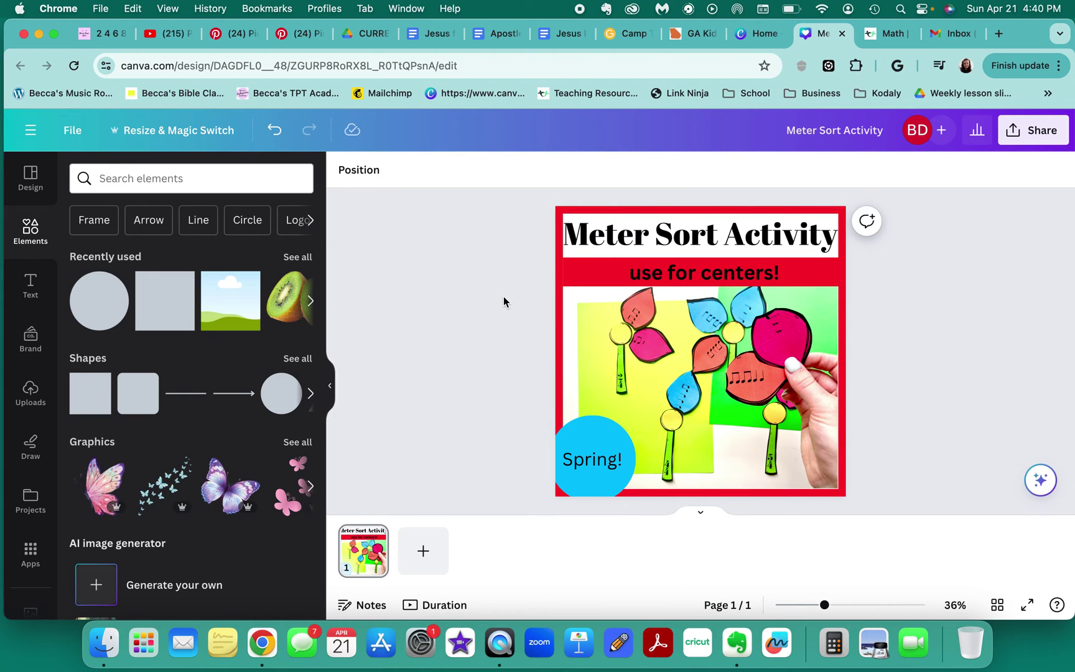
- Duplicate the finished cover as a second page
scroll(506, 304, "down", 3)
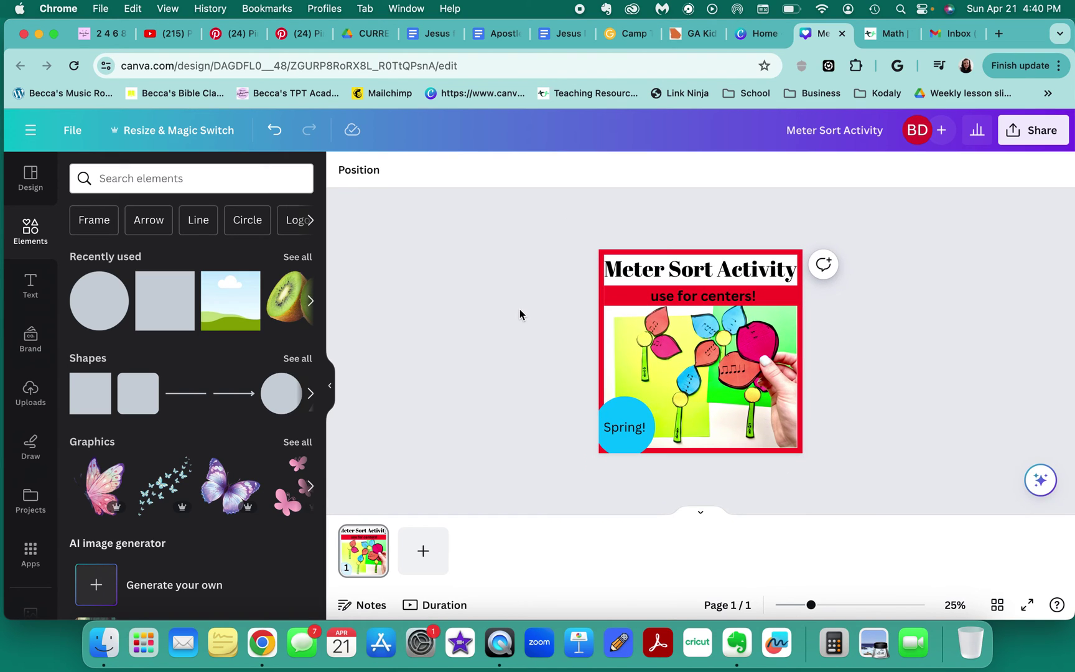
scroll(504, 274, "down", 5)
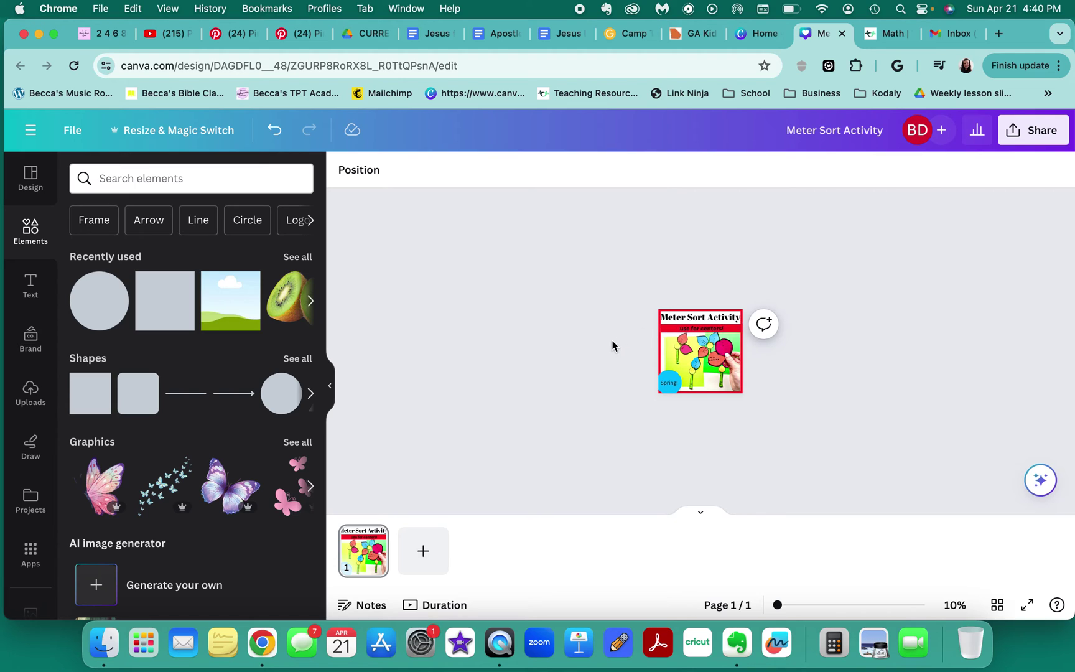
scroll(613, 346, "up", 3)
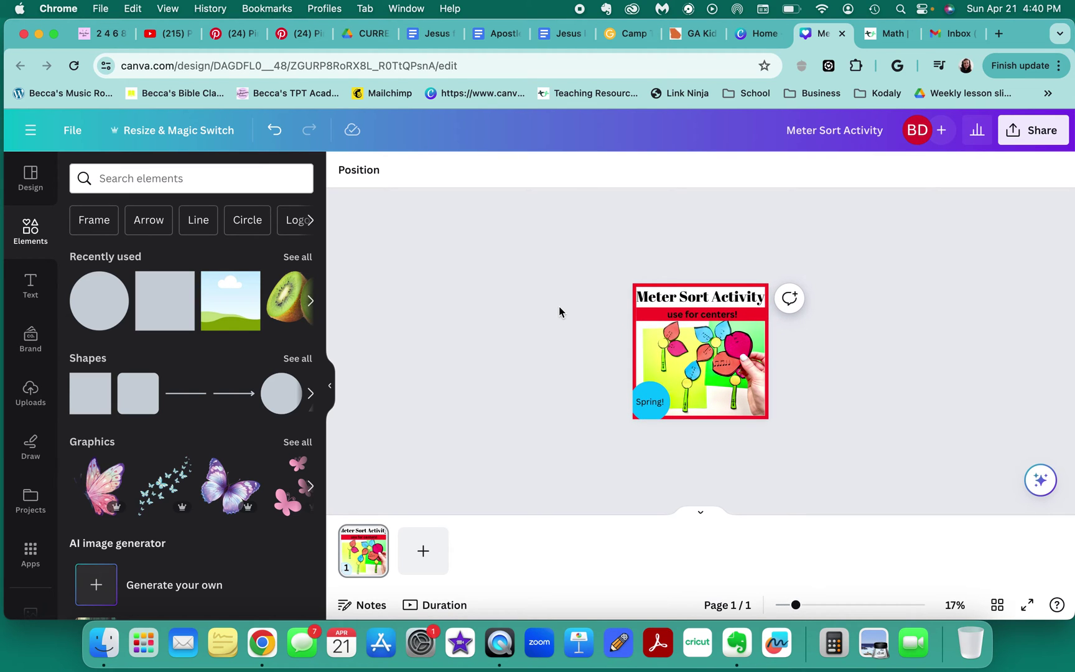
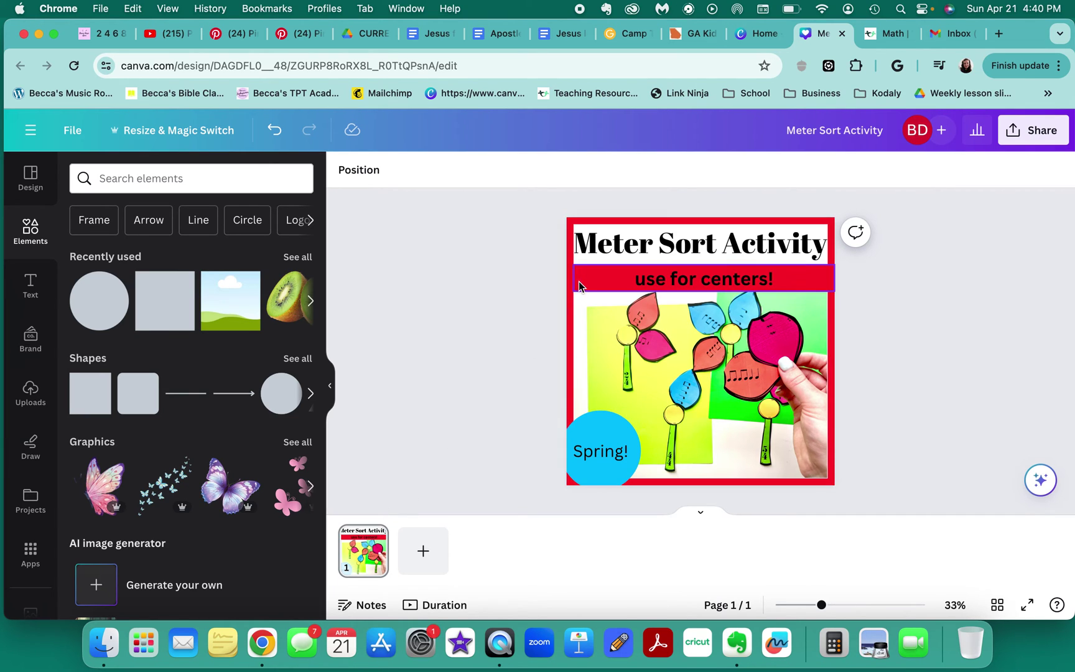
left_click(359, 563)
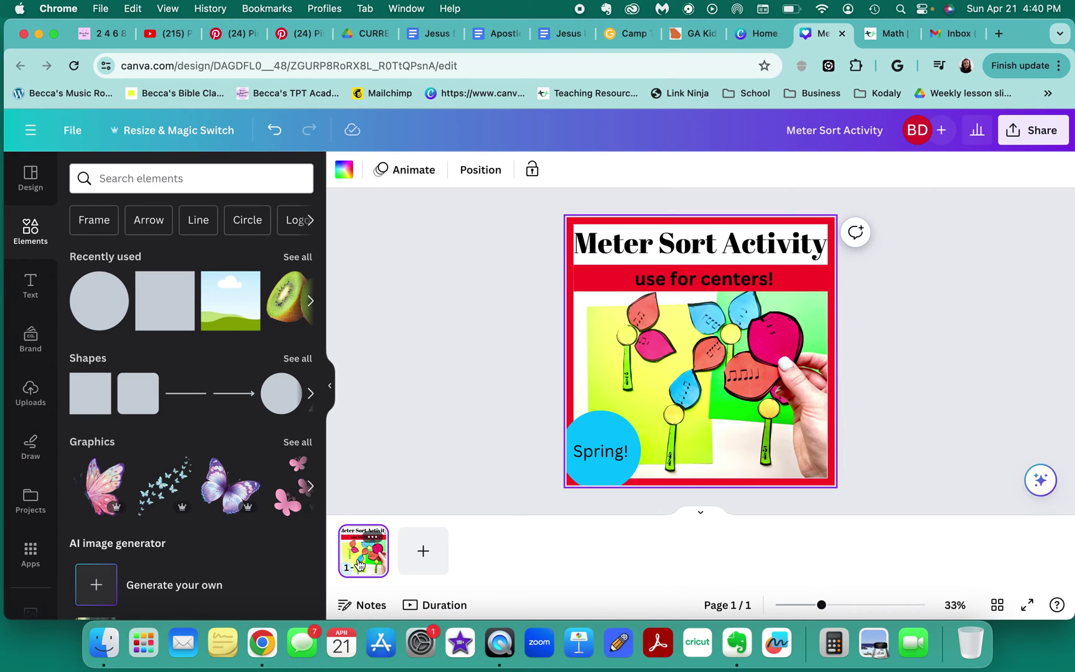
key("super+d")
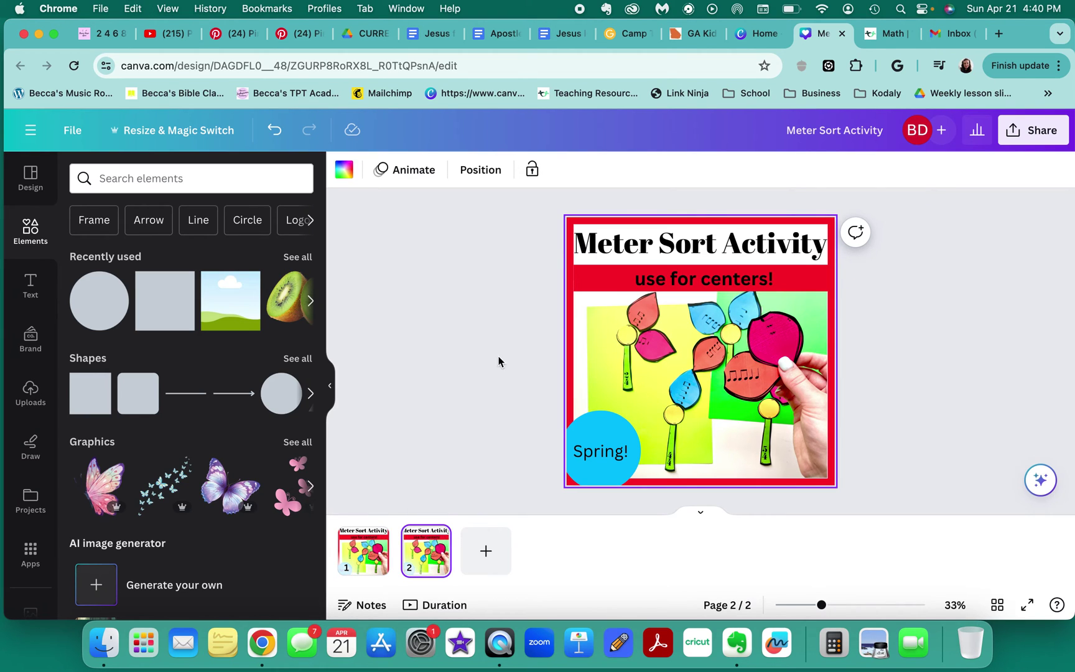
- On page 2, move the red banner up behind the title and stretch it to the cover's upper and left edges
left_click_drag(586, 280, 589, 245)
left_click_drag(703, 249, 704, 267)
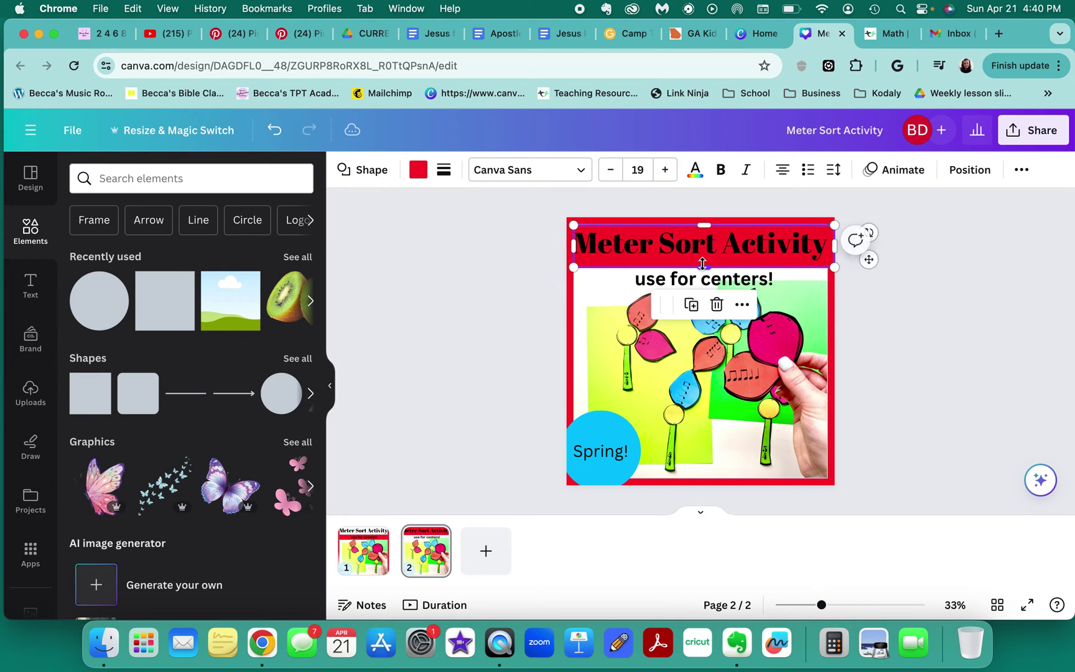
left_click(506, 331)
left_click(651, 244)
left_click_drag(703, 224, 698, 216)
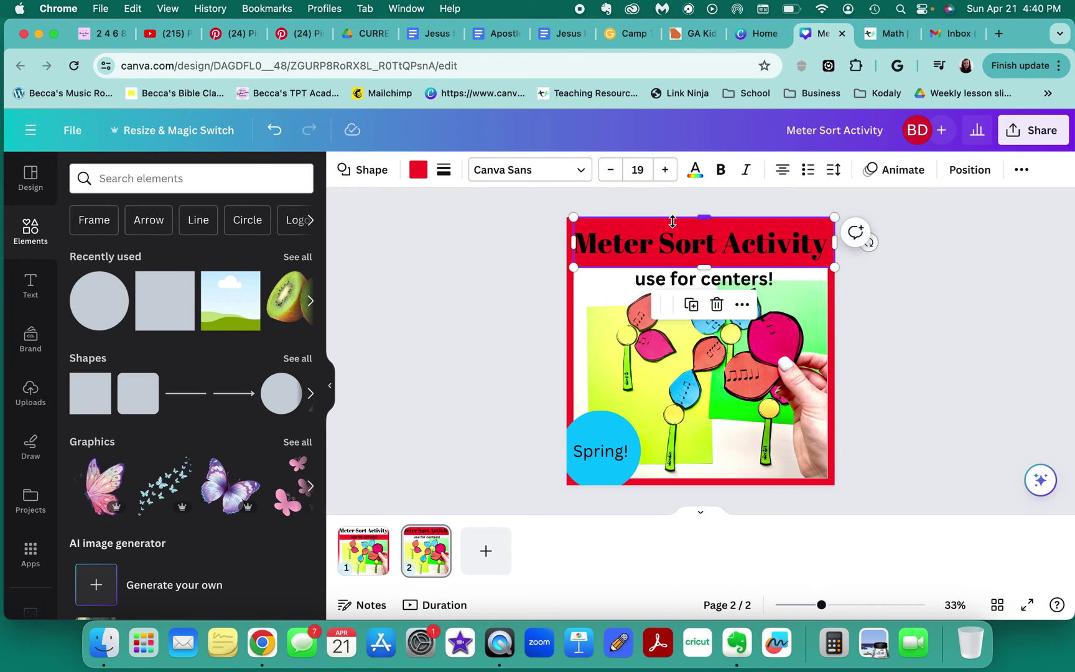
left_click(498, 290)
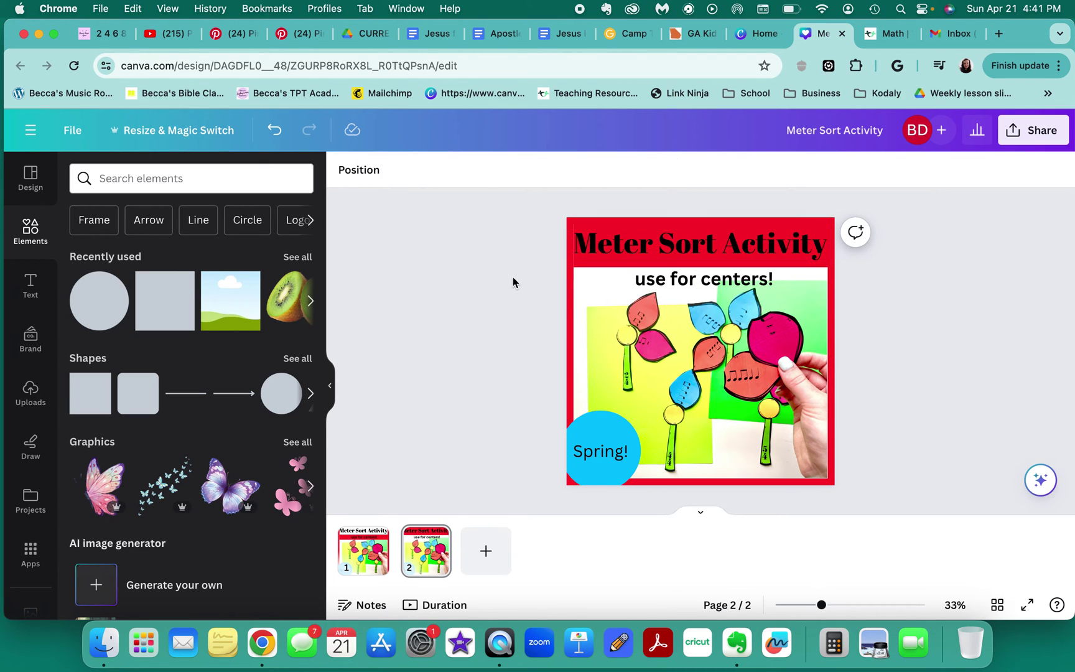
left_click(567, 249)
left_click_drag(573, 245, 566, 245)
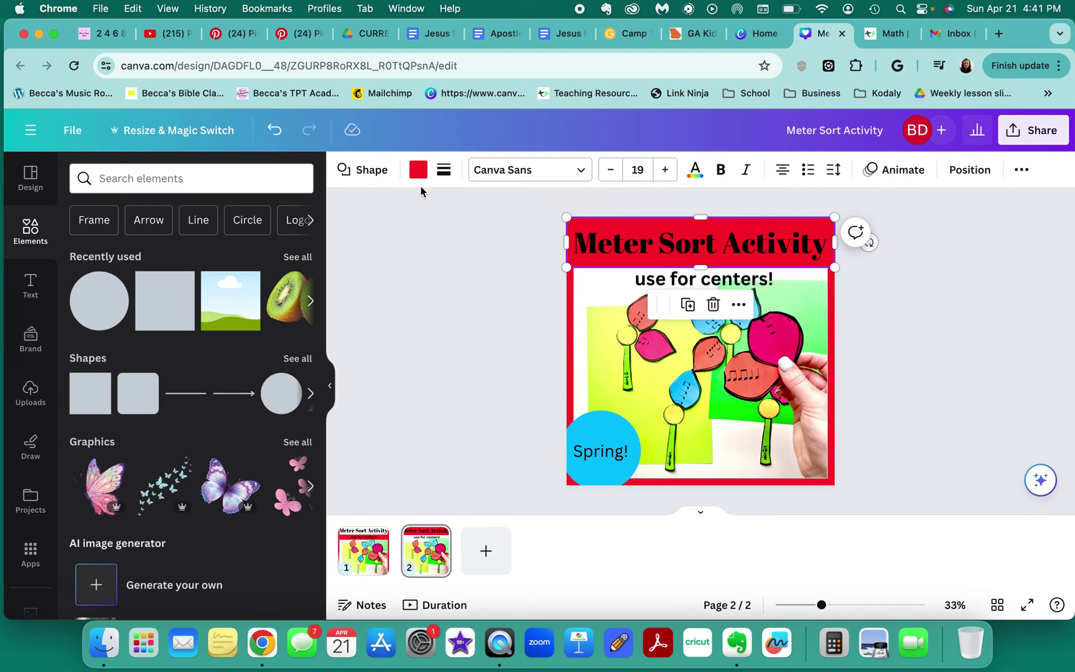
- Recolor the banner behind the title black and make the "Meter Sort Activity" text white
left_click(418, 169)
left_click(170, 261)
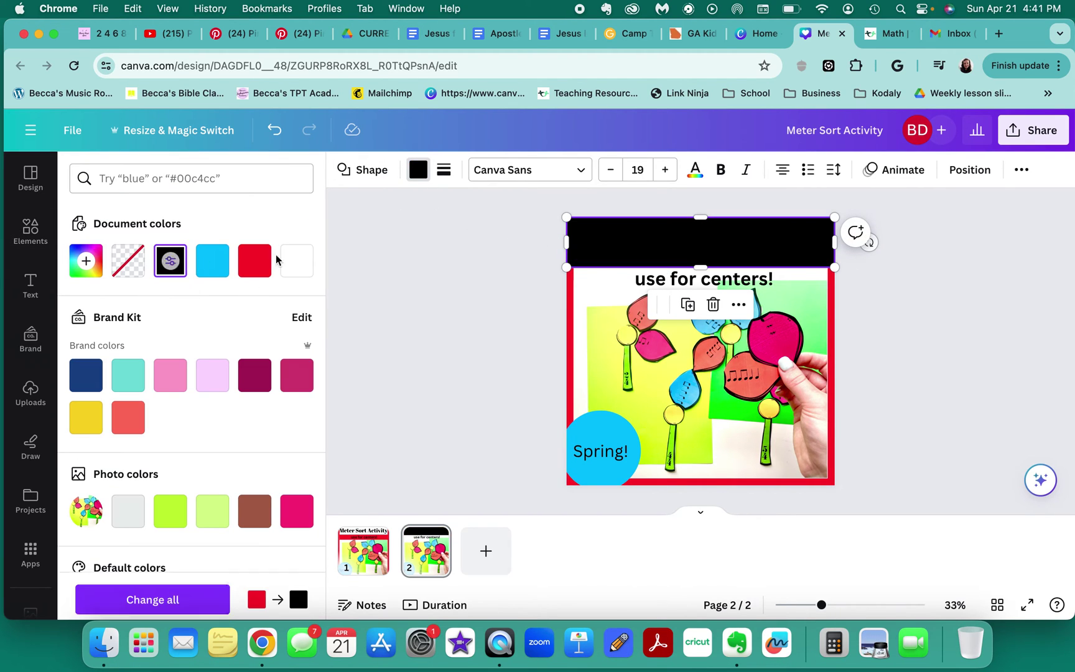
left_click(592, 243)
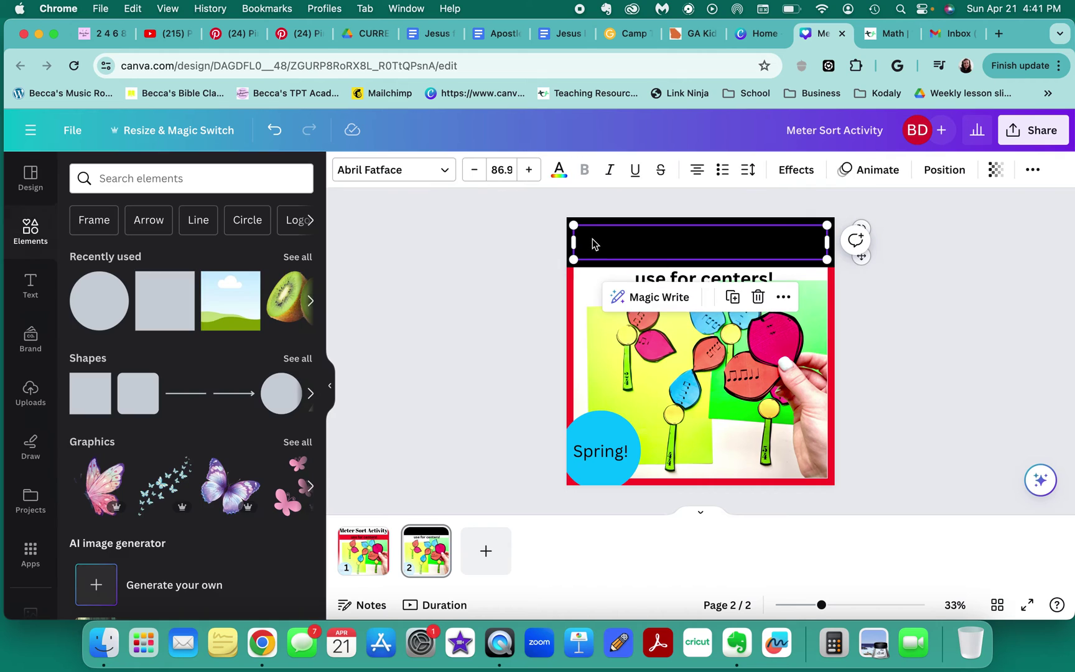
left_click(563, 169)
left_click(267, 264)
left_click(568, 328)
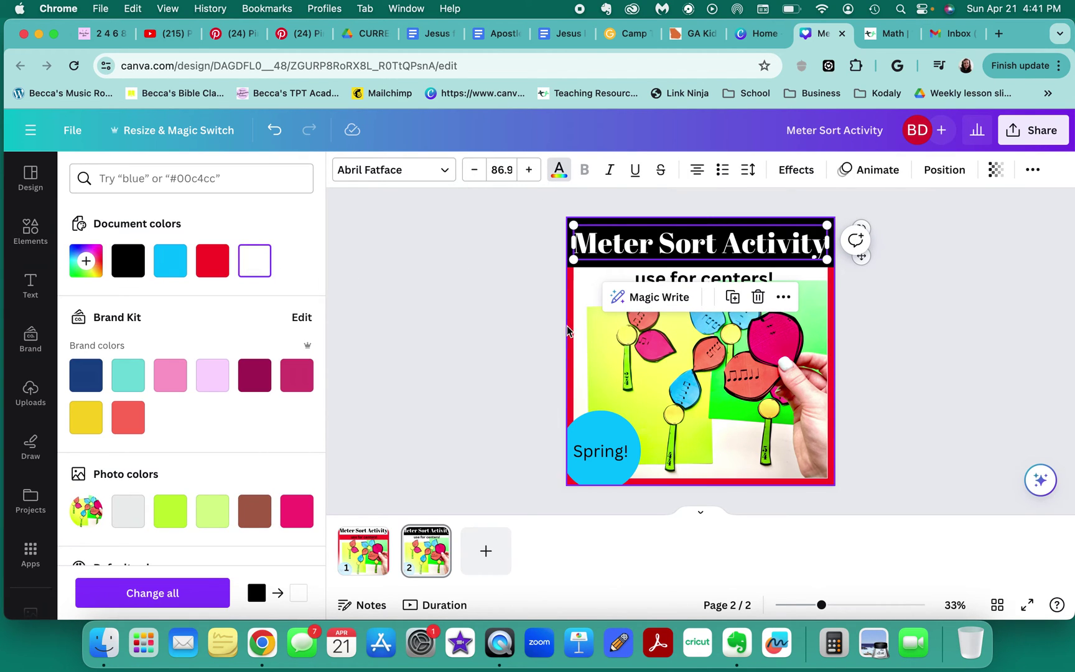
- Change the page 2 cover's border color from the existing red to black
left_click(128, 260)
left_click(408, 321)
left_click(555, 363)
left_click(567, 361)
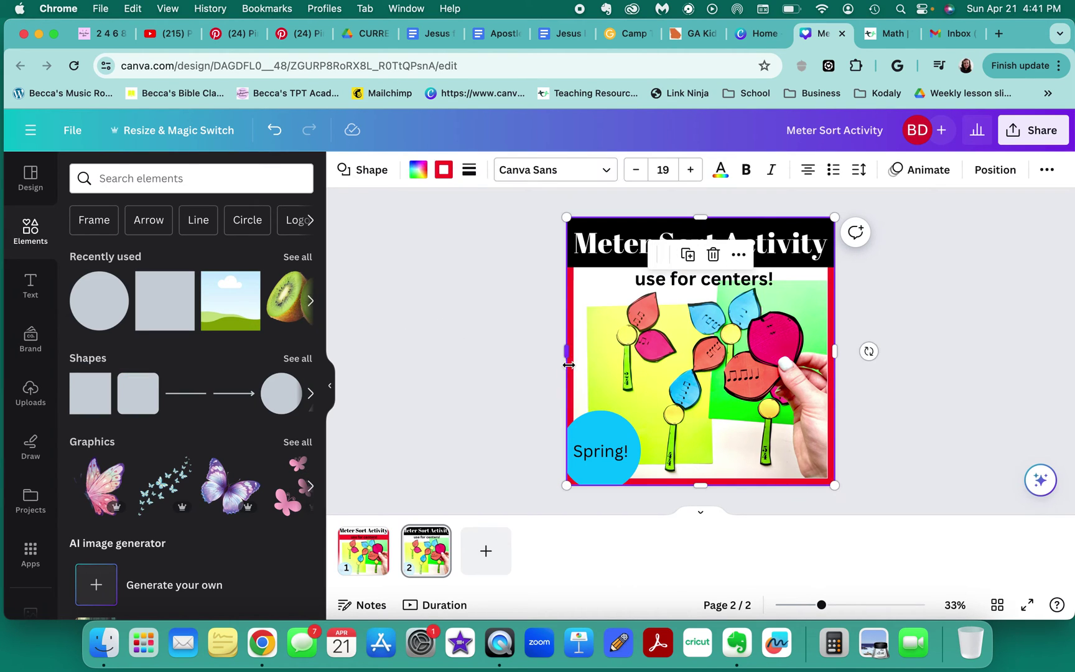
left_click(443, 169)
left_click(128, 261)
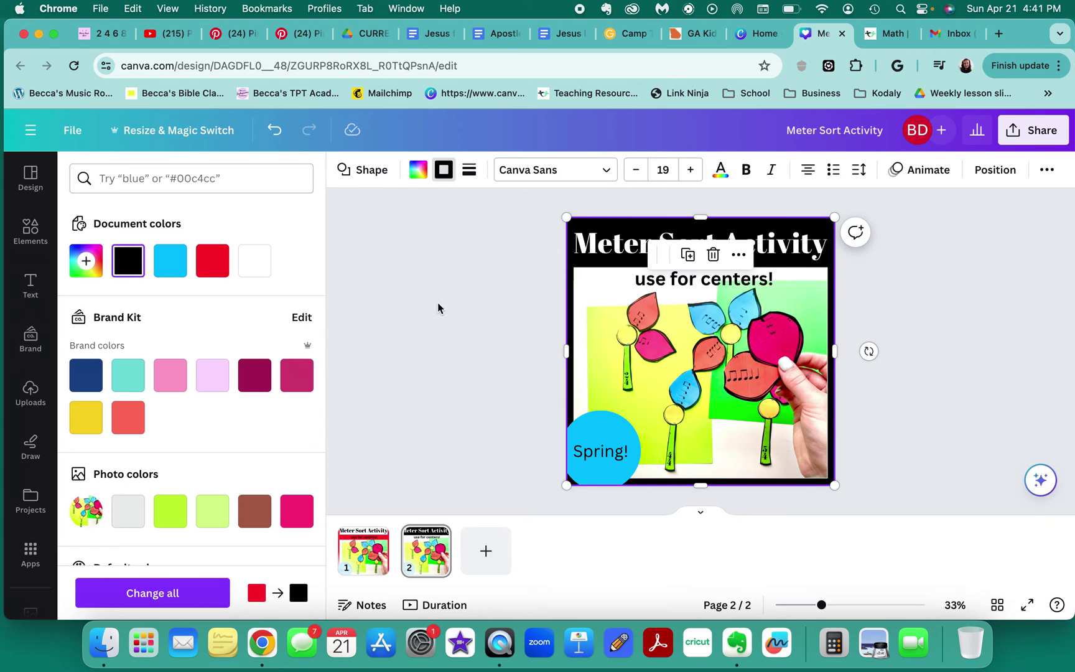
left_click(438, 303)
- Replace the "use for centers!" text with a right-pointing tag shape placed directly below the title at the photo's upper-left corner
left_click(641, 278)
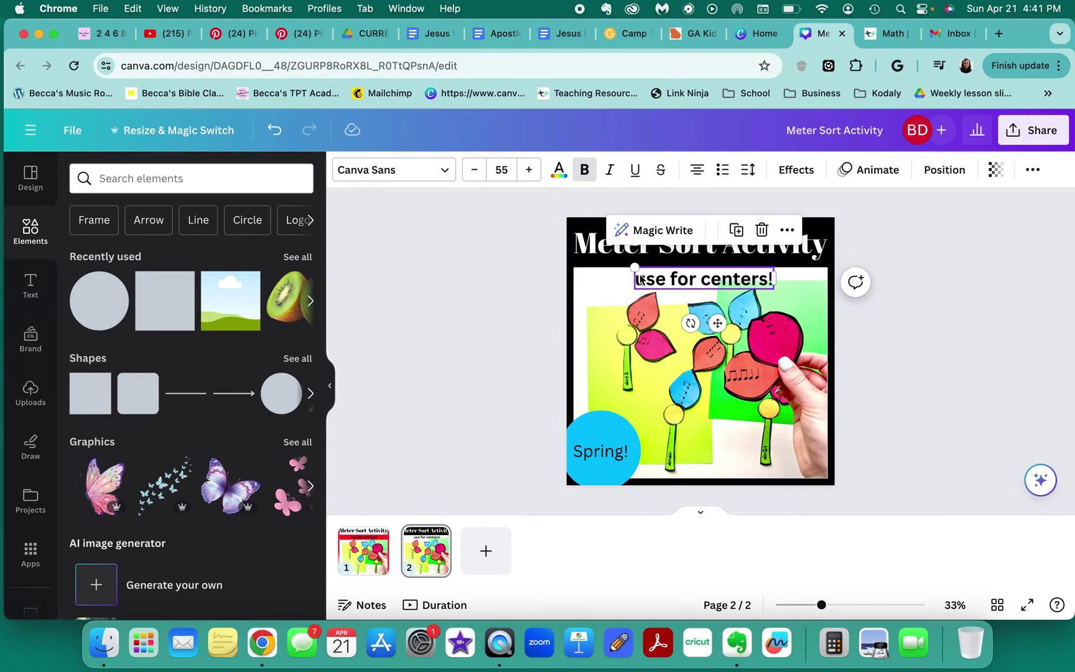
key("BackSpace")
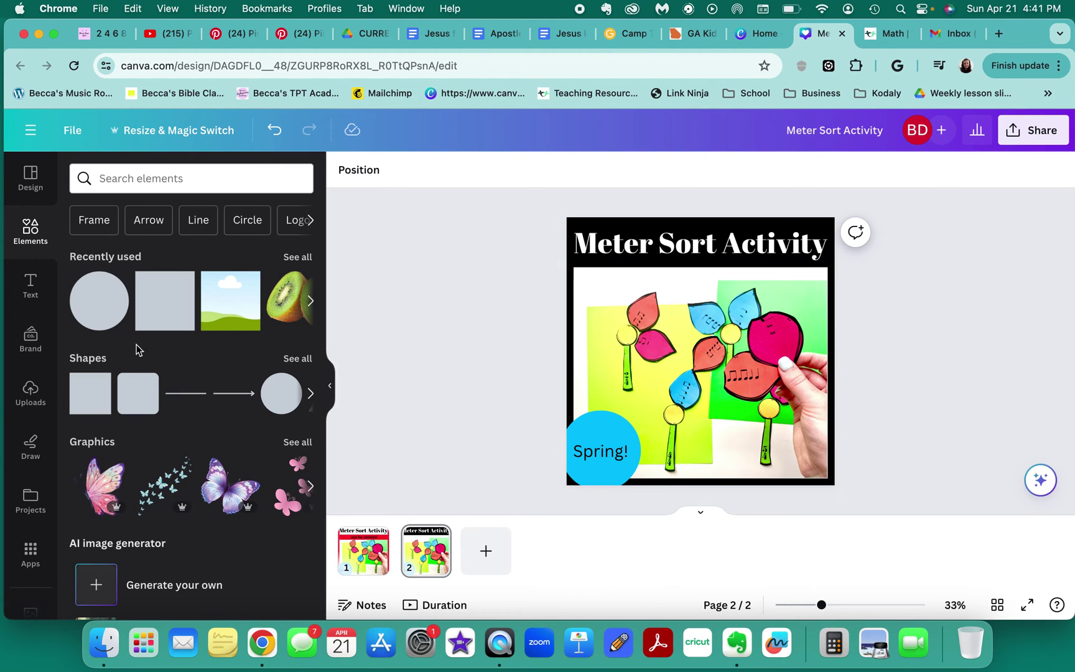
left_click(293, 359)
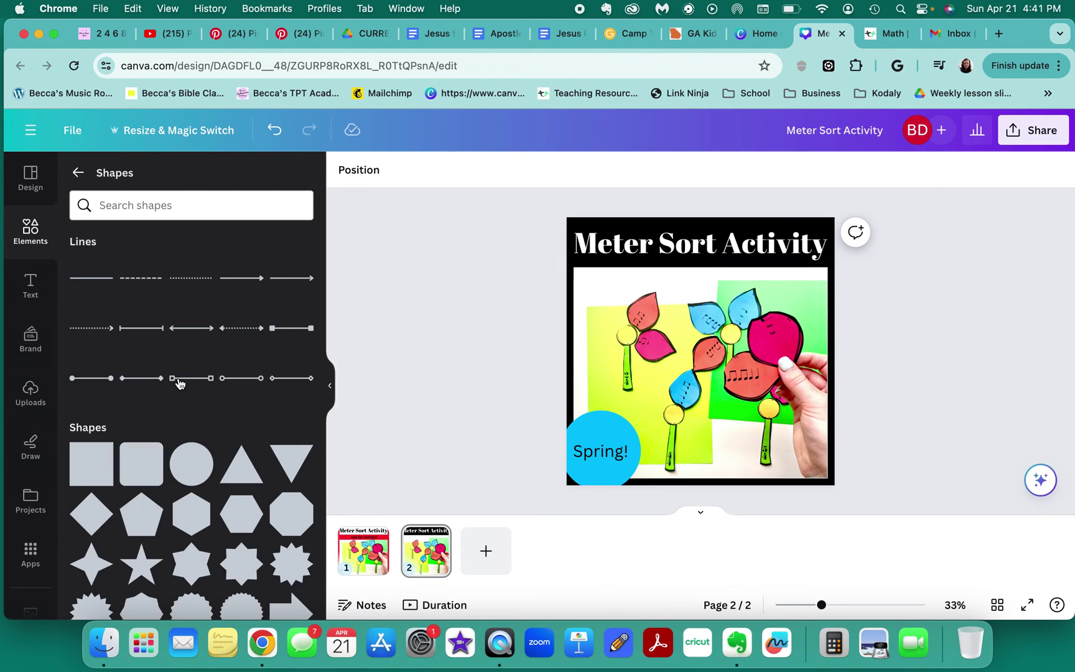
scroll(178, 381, "down", 5)
scroll(178, 383, "down", 2)
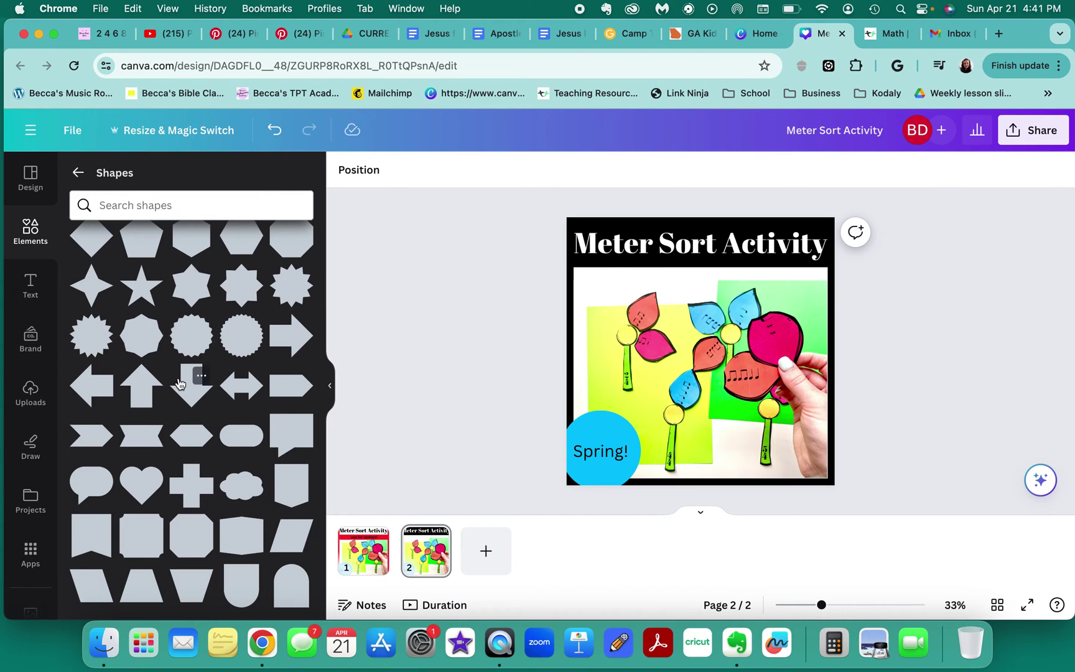
scroll(178, 383, "up", 3)
scroll(190, 367, "down", 2)
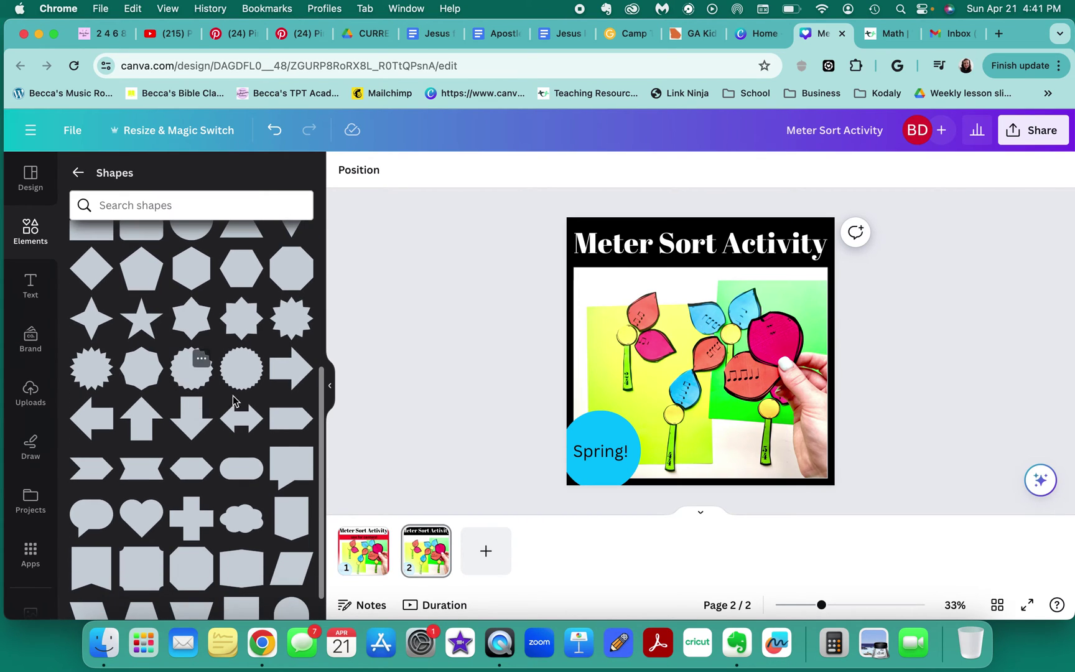
left_click(297, 432)
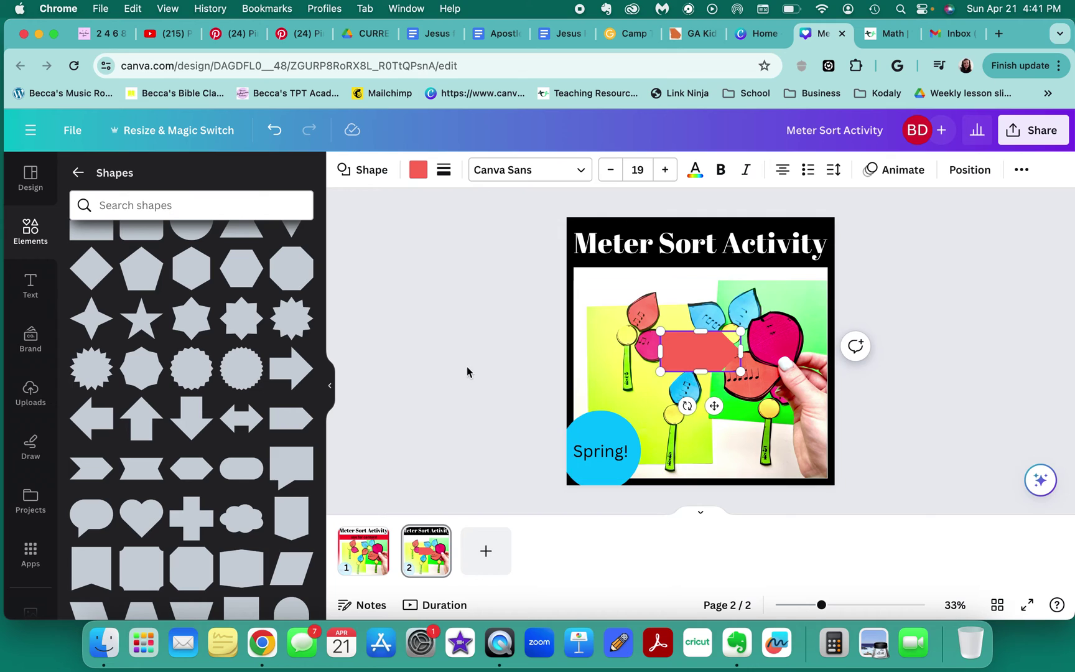
left_click_drag(672, 352, 611, 294)
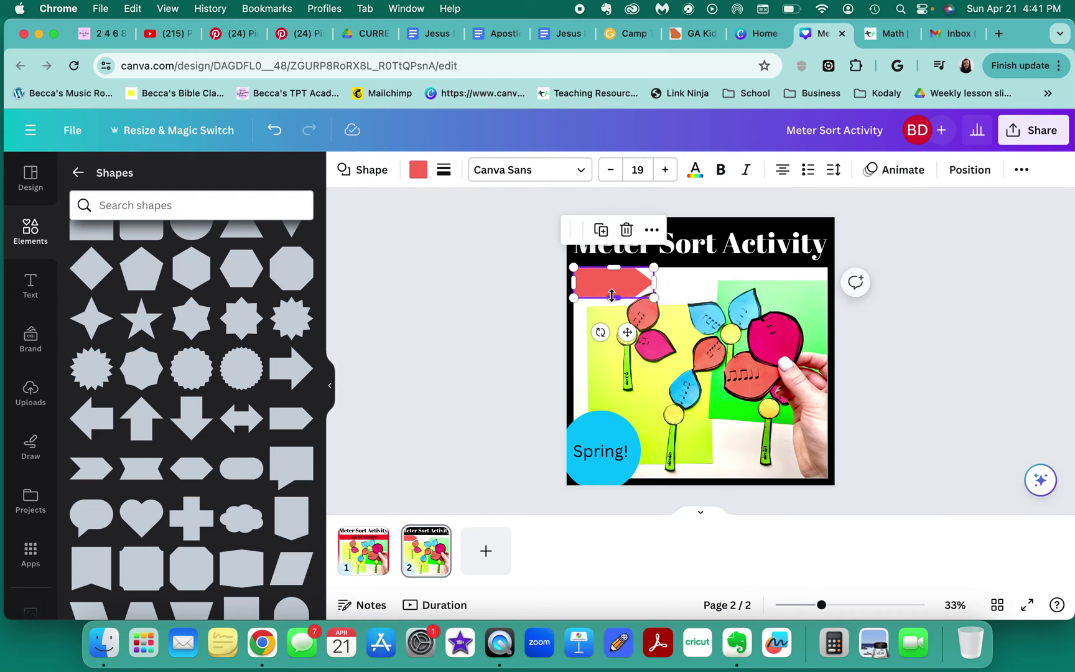
left_click(513, 305)
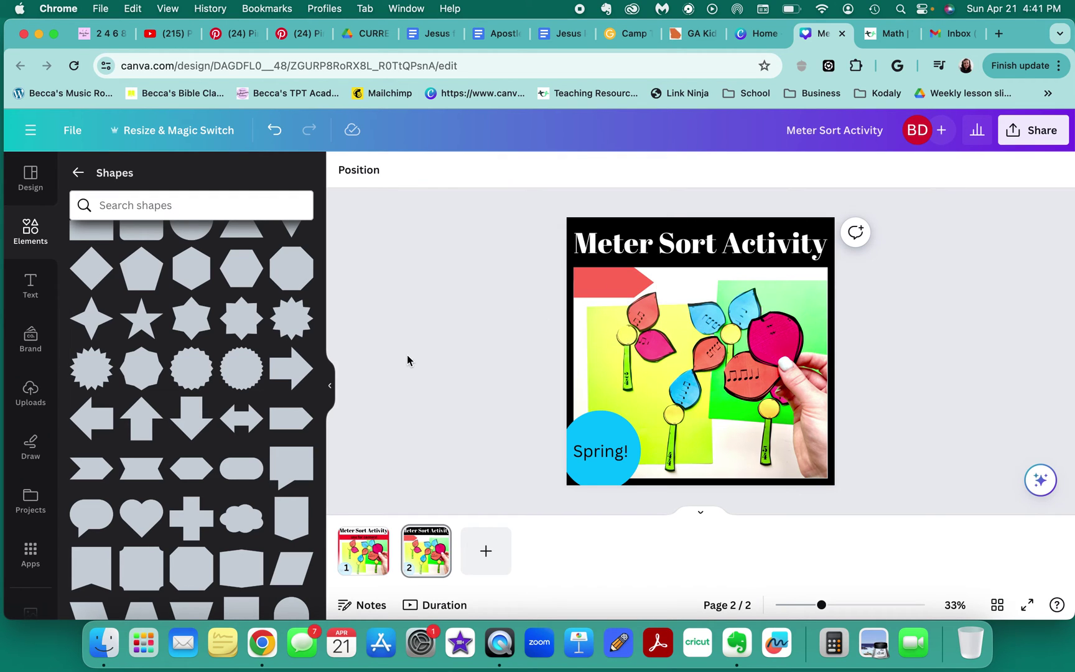
- Label the red tag shape "rhythm" and enlarge its text to size 43
scroll(149, 308, "up", 5)
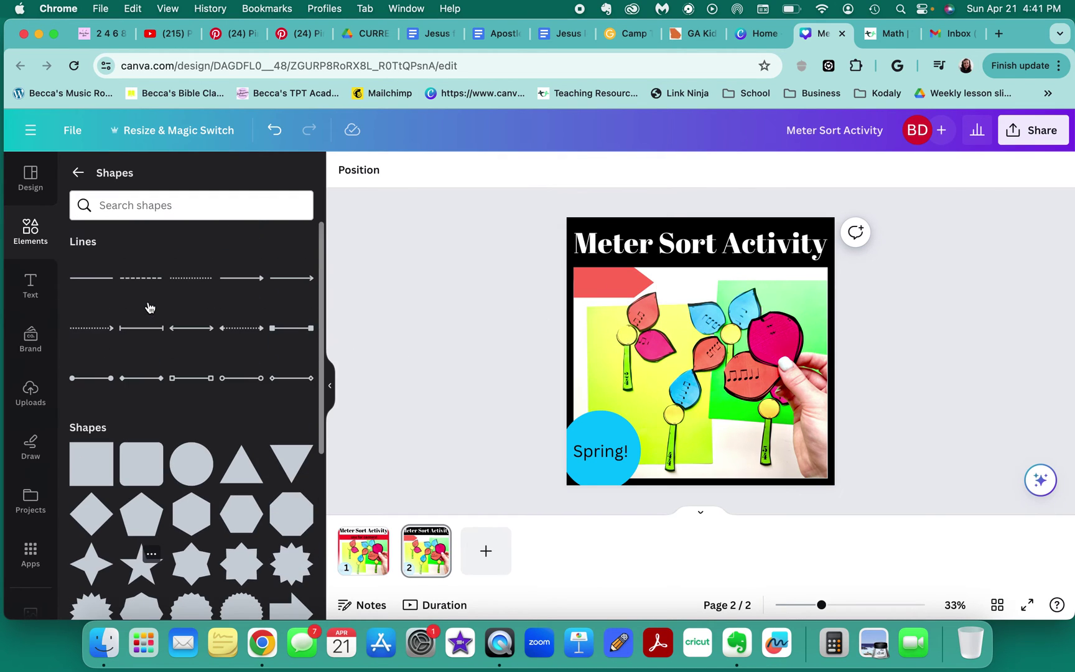
left_click(30, 286)
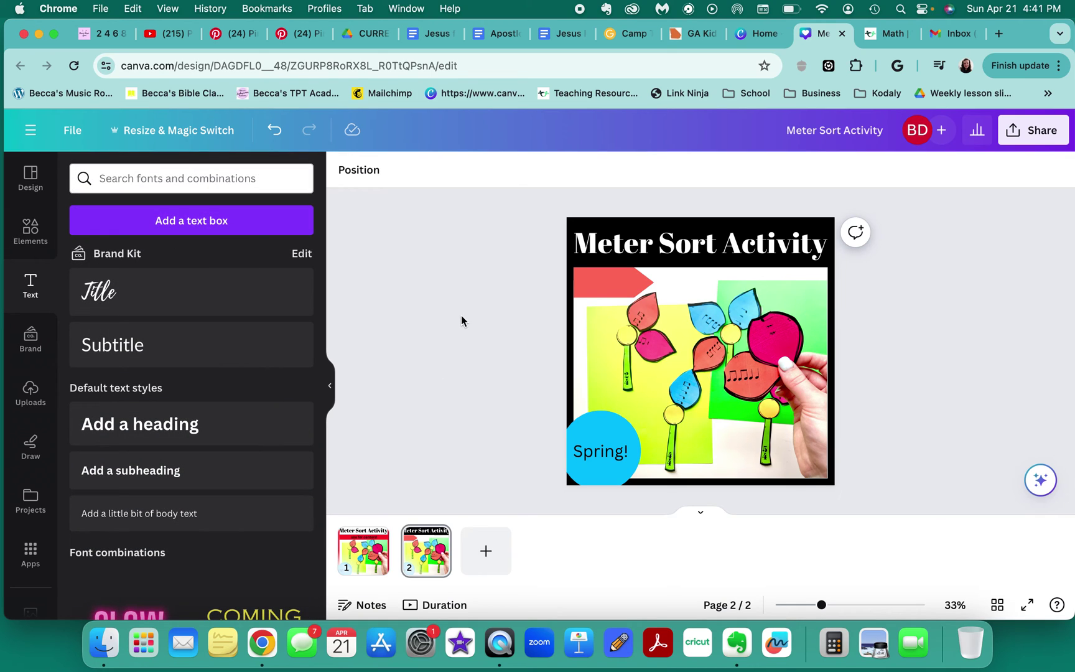
double_click(615, 275)
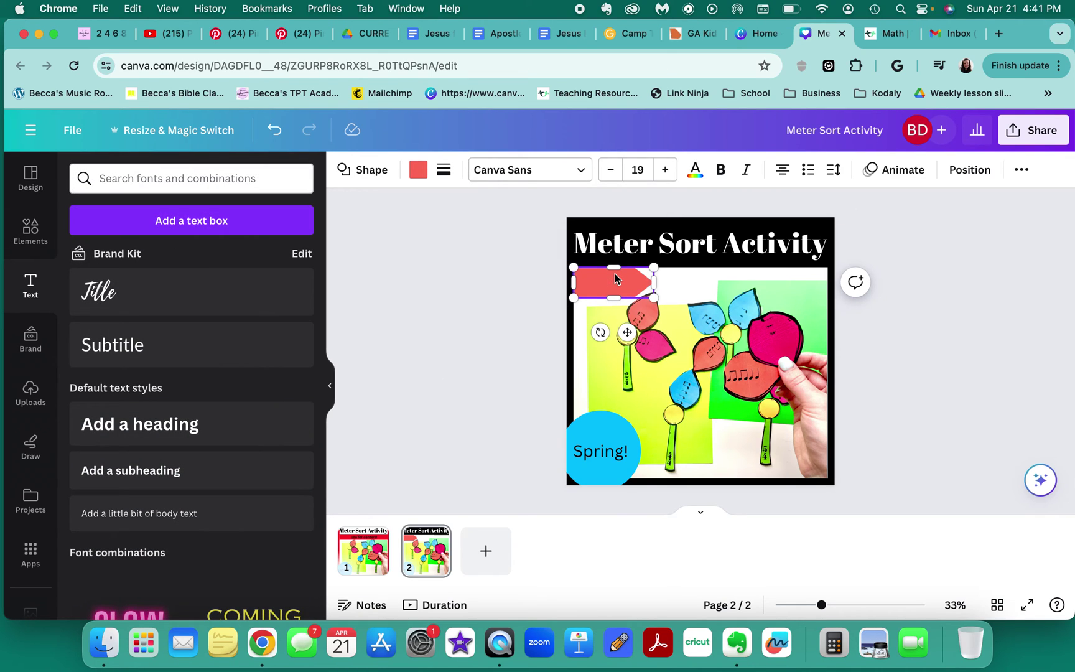
type("rhythm")
key("Escape")
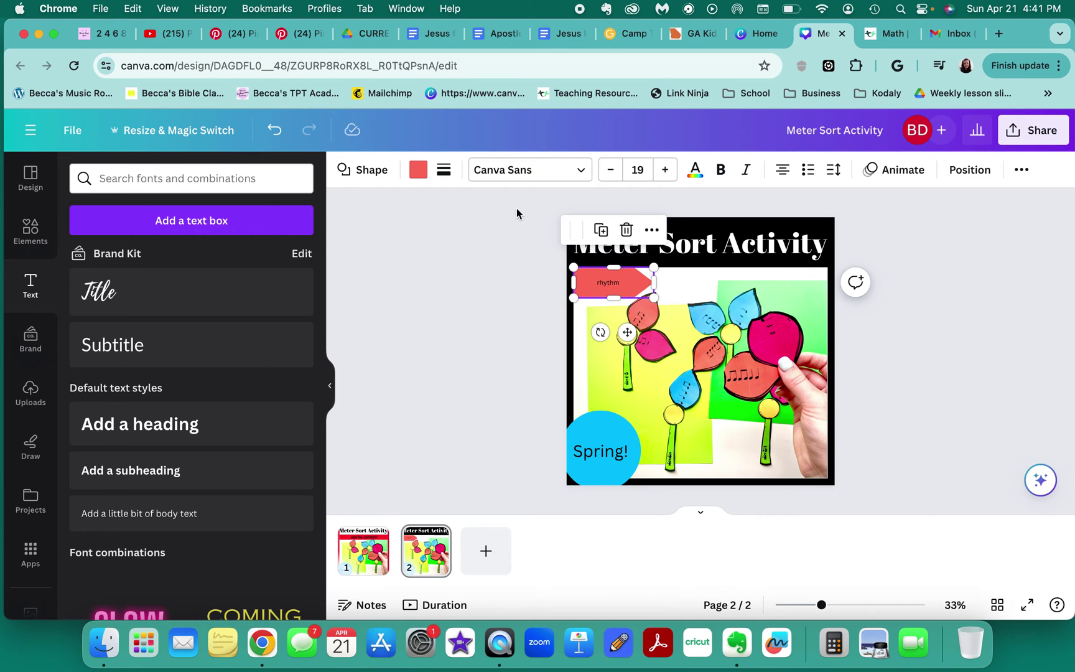
left_click(665, 171)
left_click(665, 171)
left_click(665, 171)
left_click(665, 171)
left_click(665, 171)
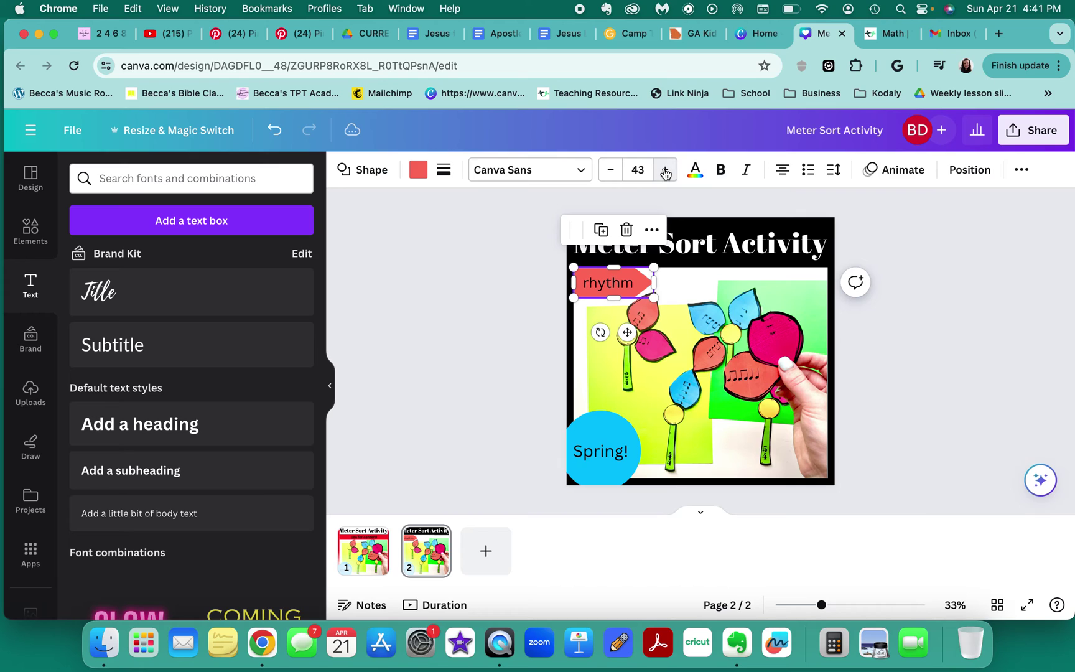
left_click(509, 279)
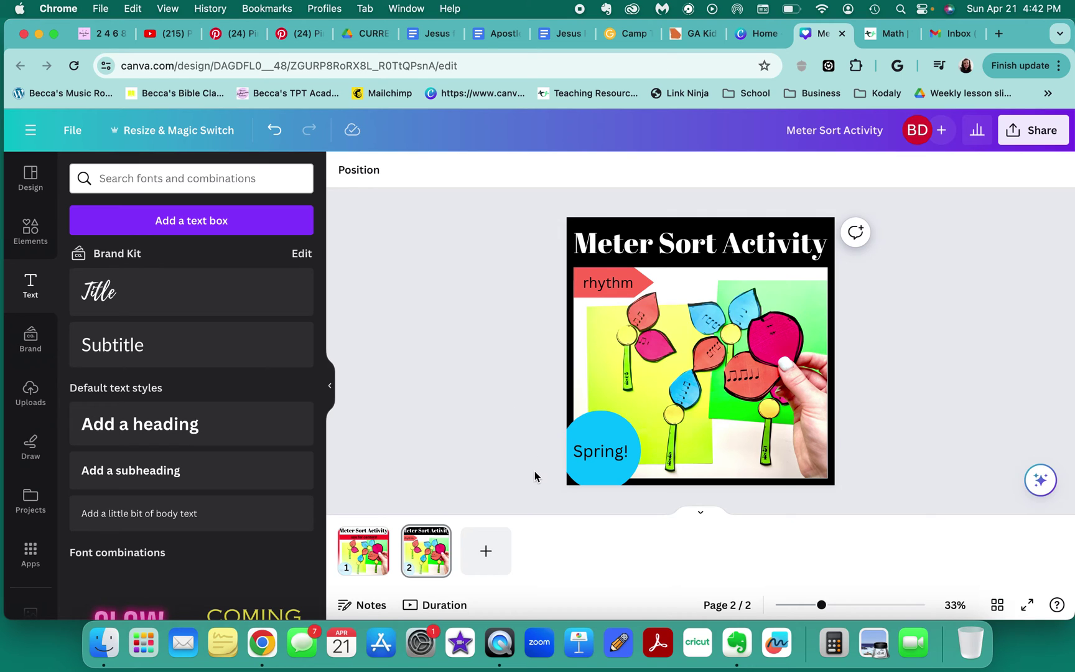
- Try the "Spring!" circle in the cover's lower-right corner and move it back fully inside the lower-left corner
left_click_drag(603, 461, 798, 451)
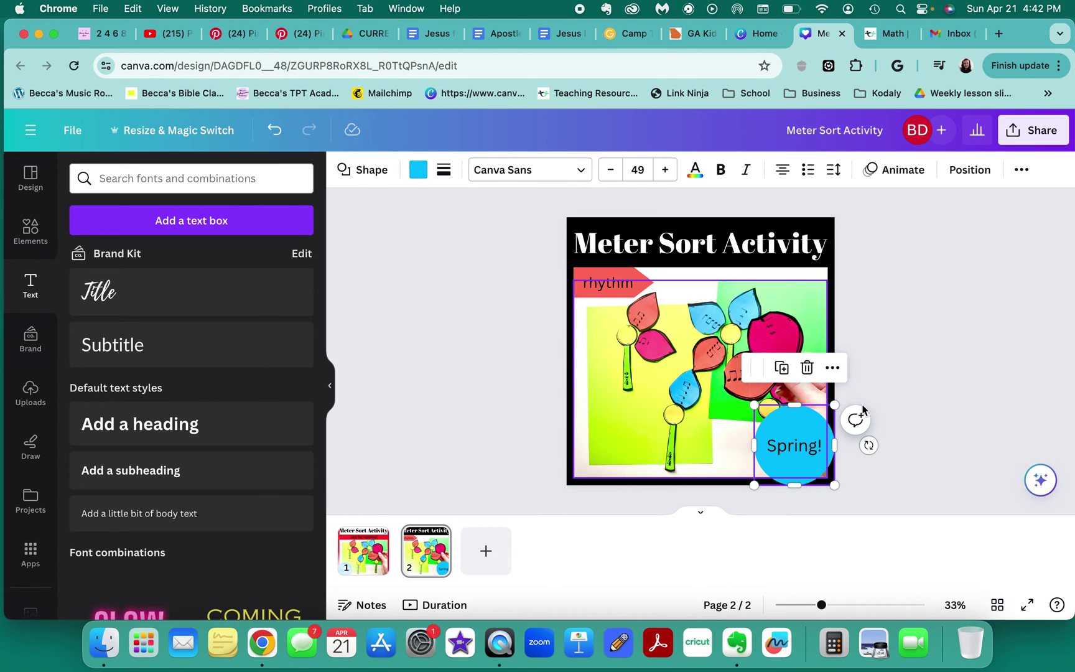
left_click(917, 410)
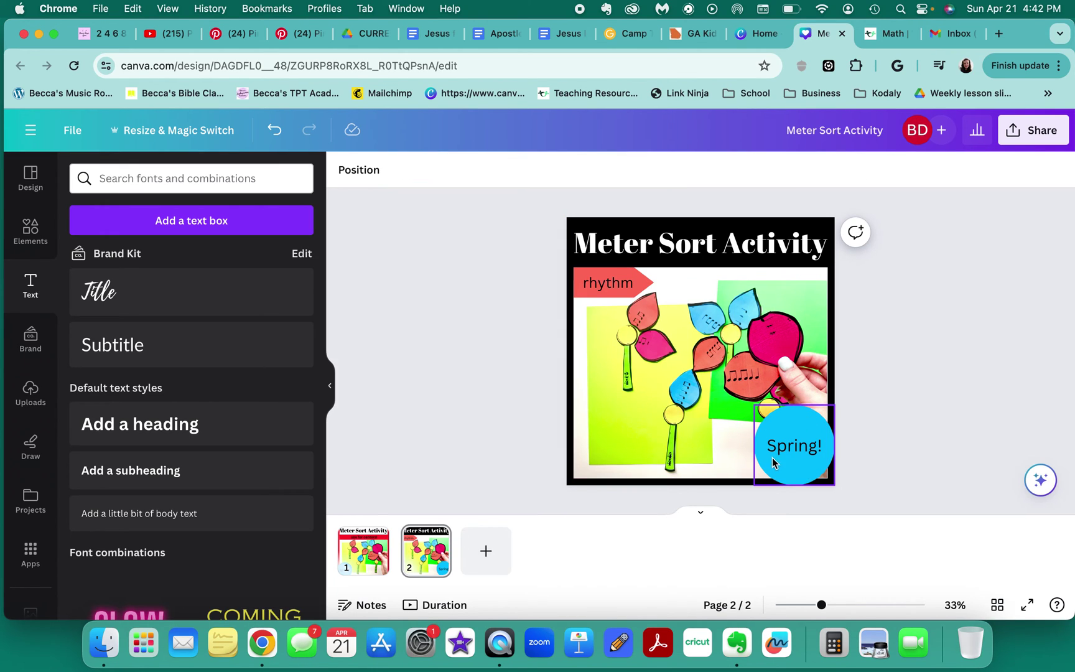
left_click_drag(818, 446, 630, 446)
- Try the "rhythm" tag at the photo's upper right, including rotated 180°, and return it upright to the upper-left corner below the title
left_click_drag(600, 295, 774, 300)
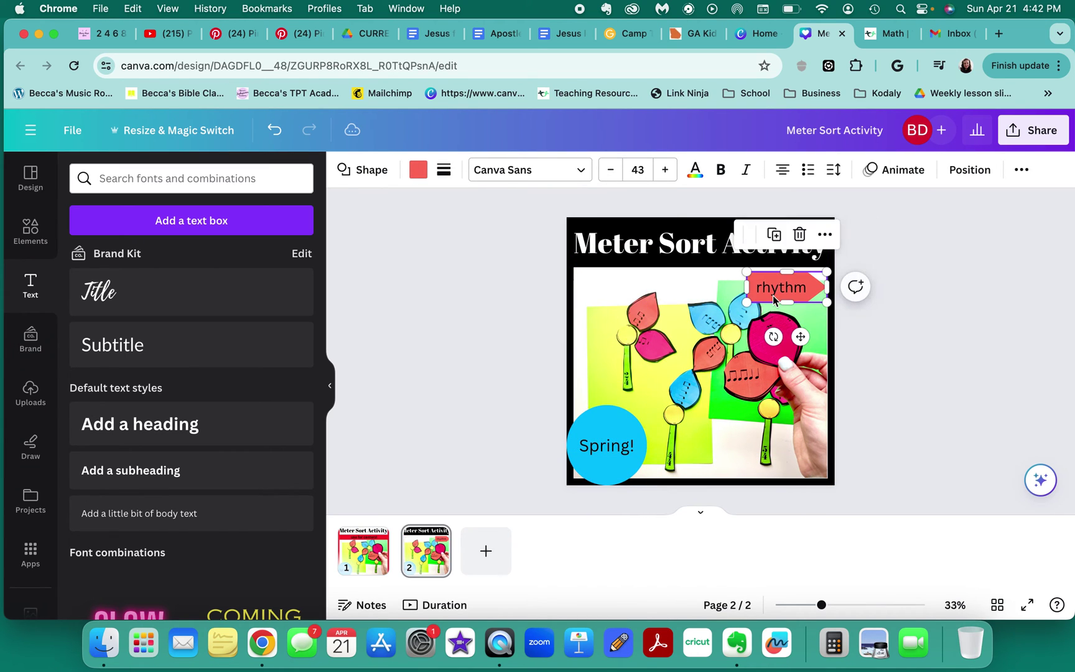
left_click(1014, 172)
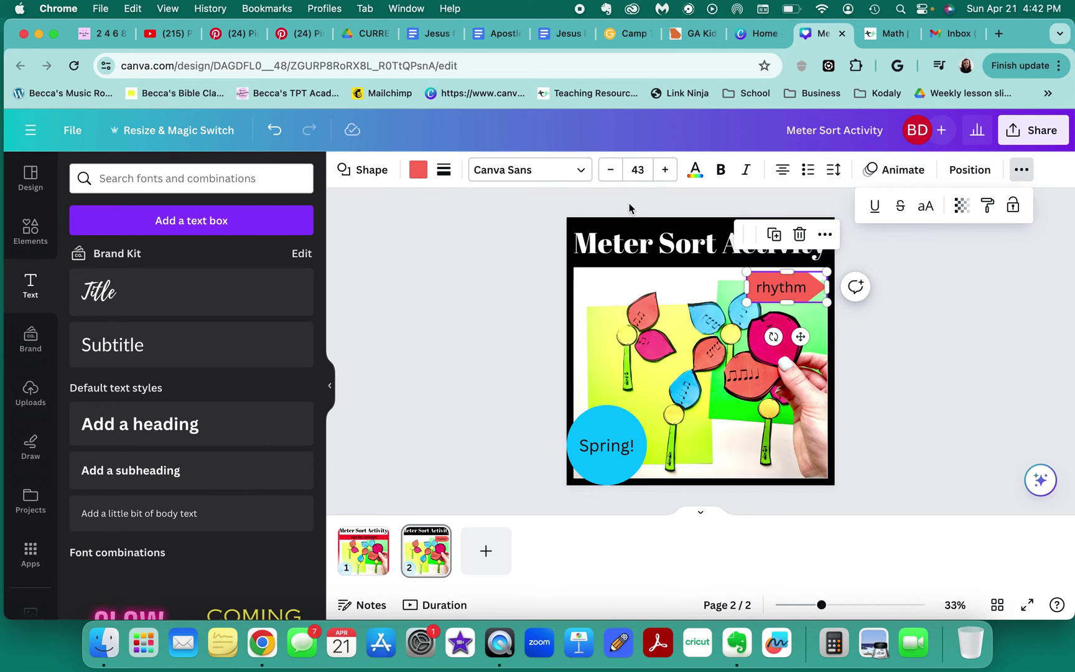
left_click_drag(773, 336, 804, 248)
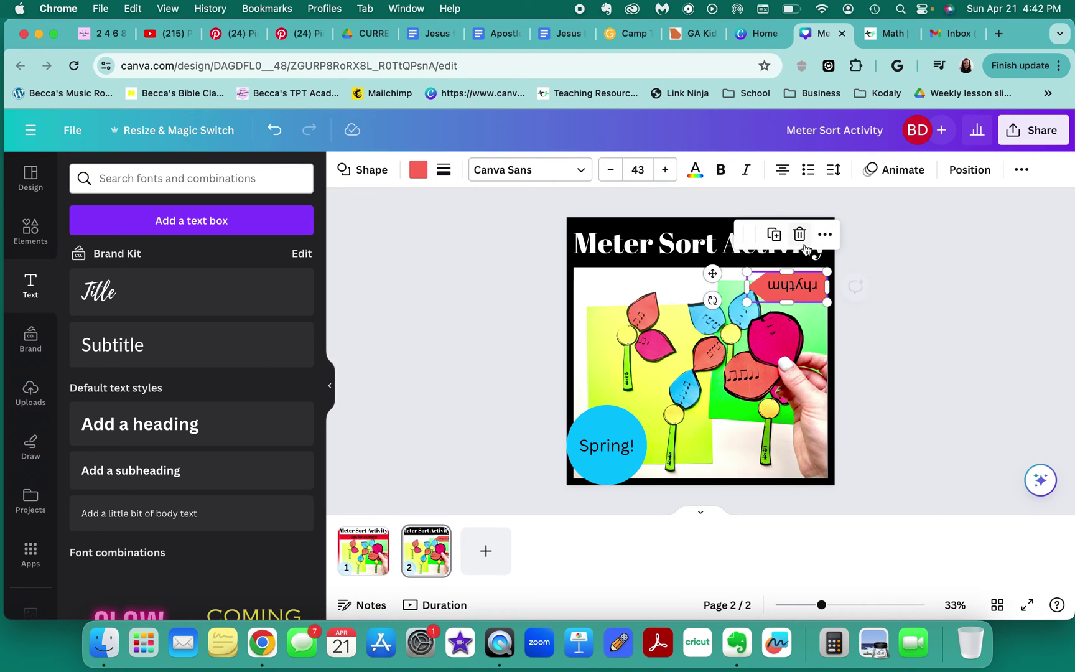
key("super+z")
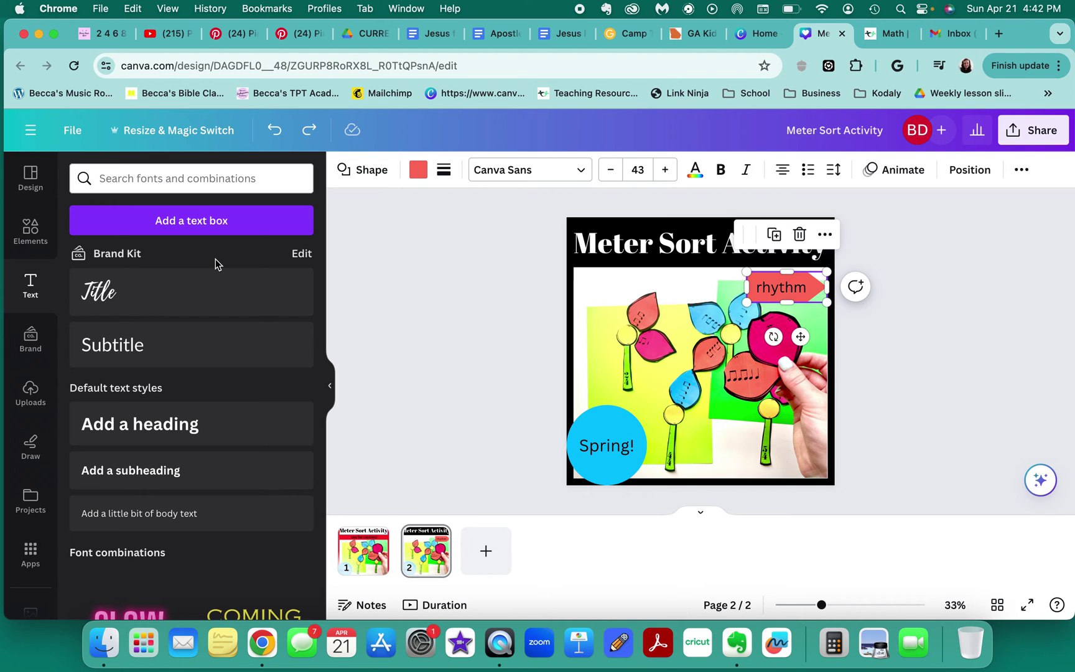
left_click(441, 339)
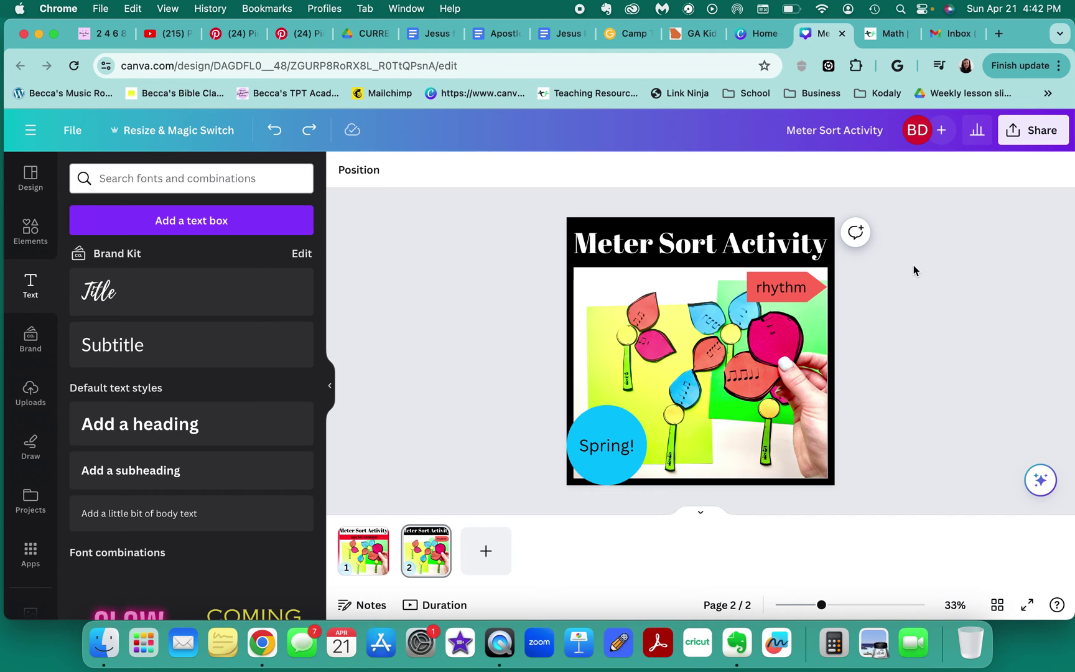
left_click_drag(769, 290, 595, 286)
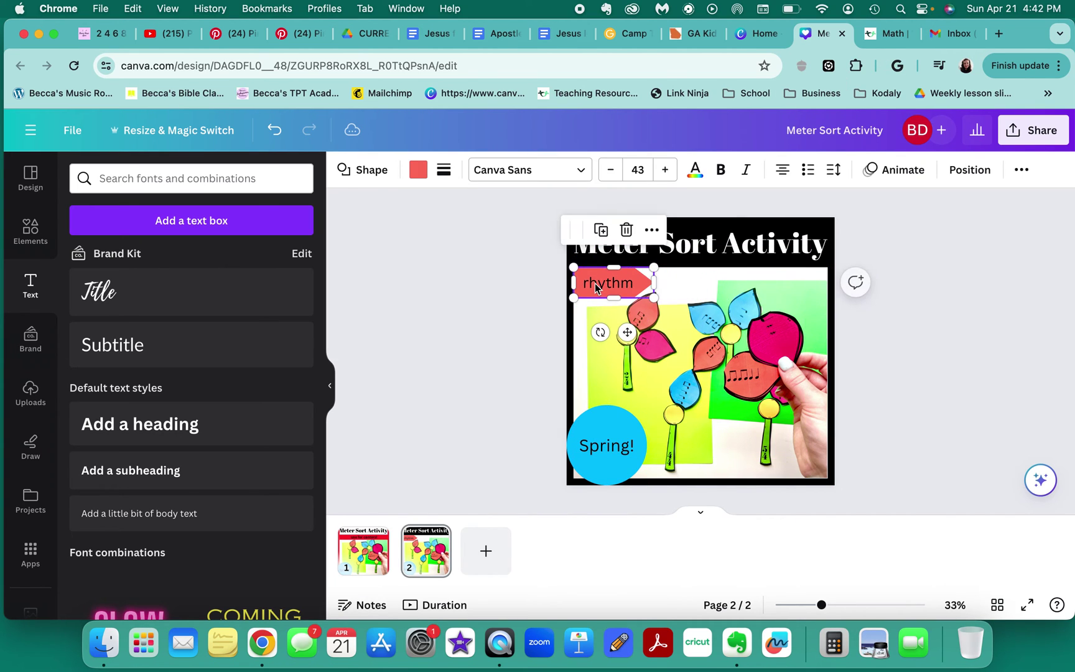
left_click(498, 340)
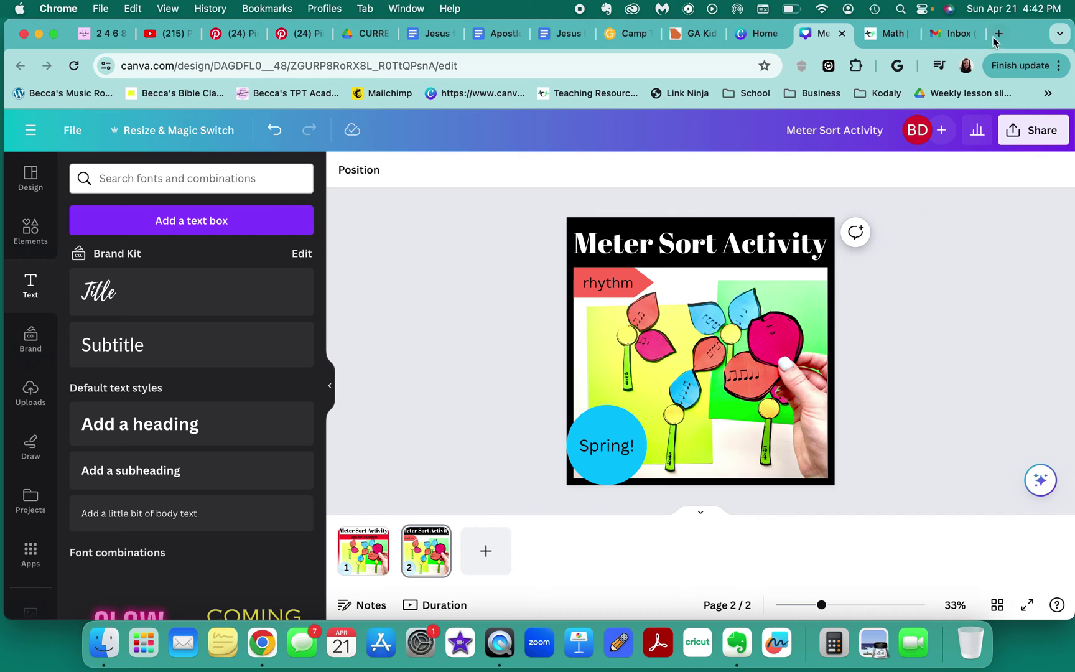
- Switch to the Teachers Pay Teachers search results for math and examine the product covers for title, banner and photo layout ideas
left_click(283, 41)
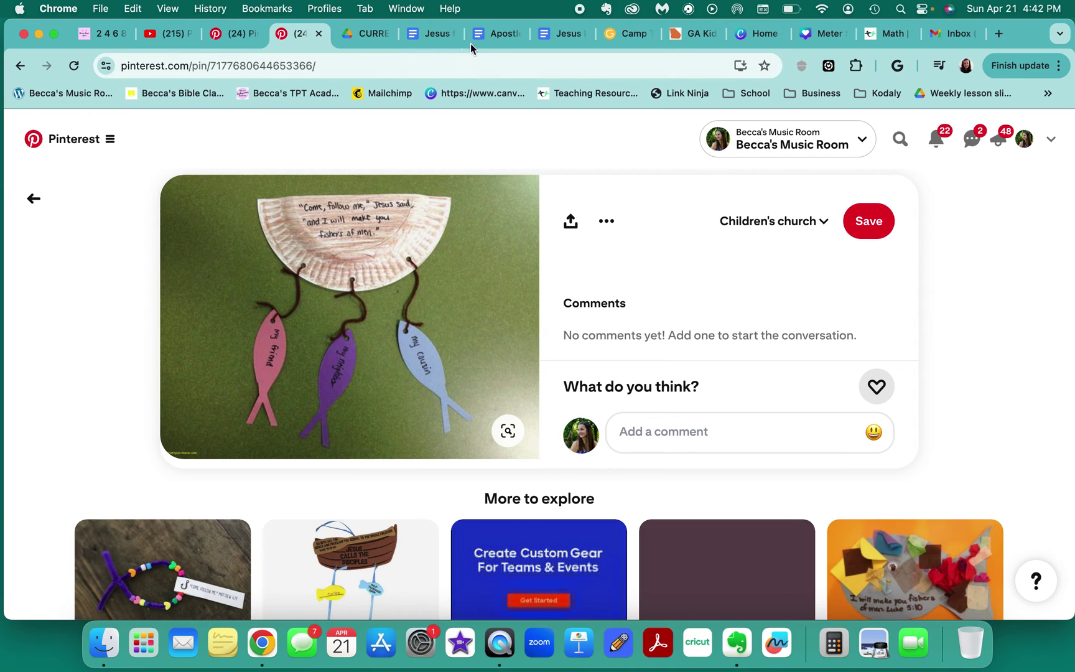
left_click(864, 41)
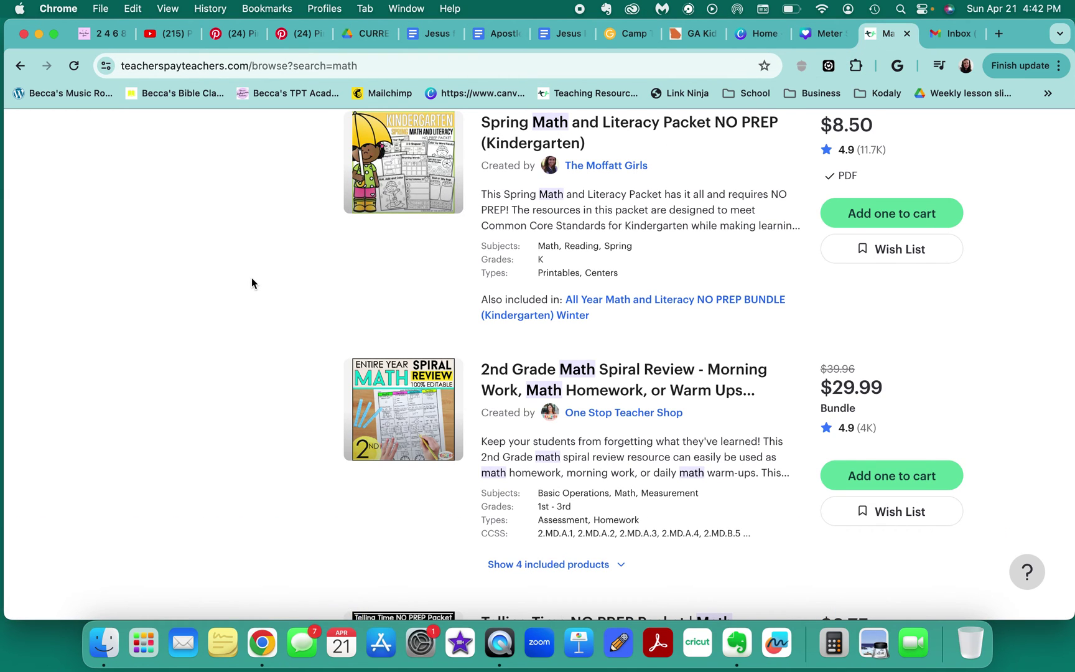
scroll(252, 281, "down", 5)
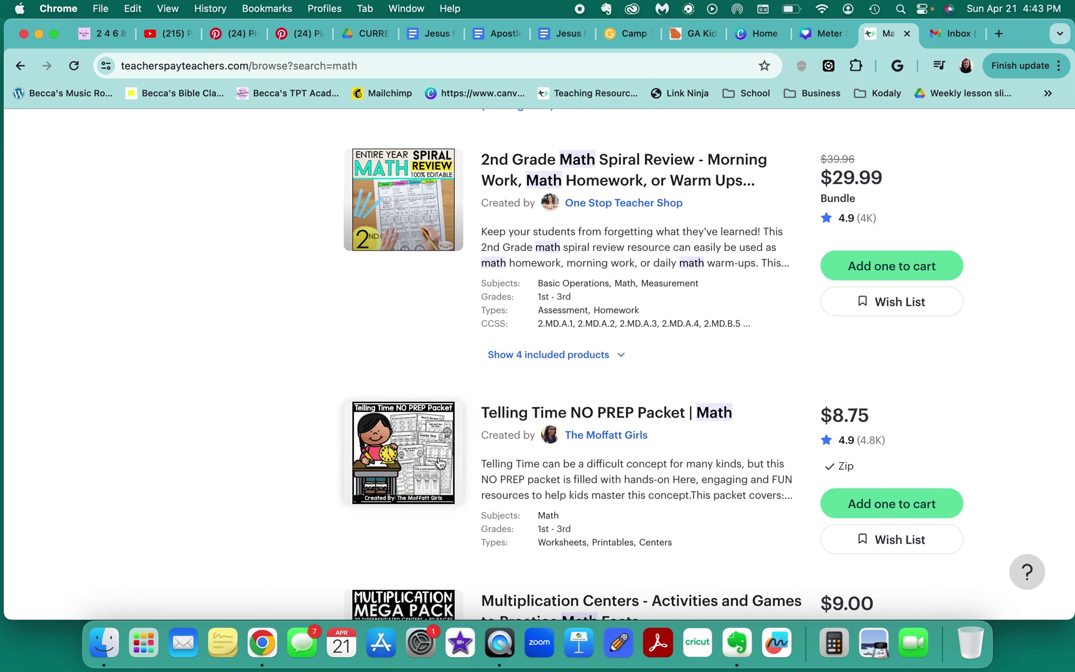
scroll(274, 439, "down", 2)
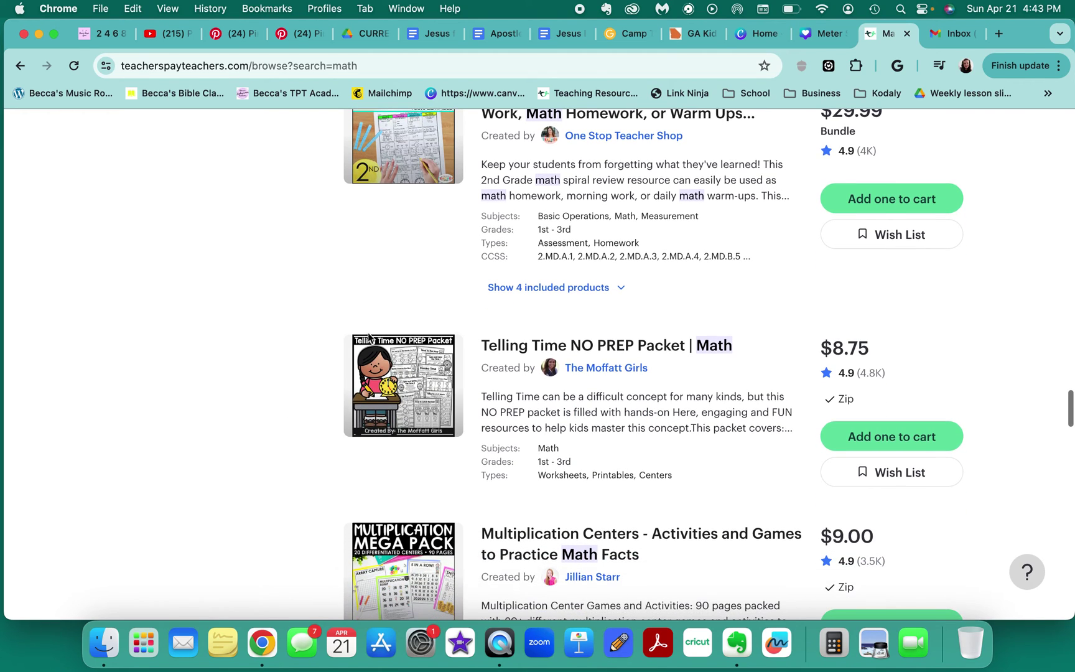
scroll(293, 374, "down", 1)
scroll(269, 392, "down", 10)
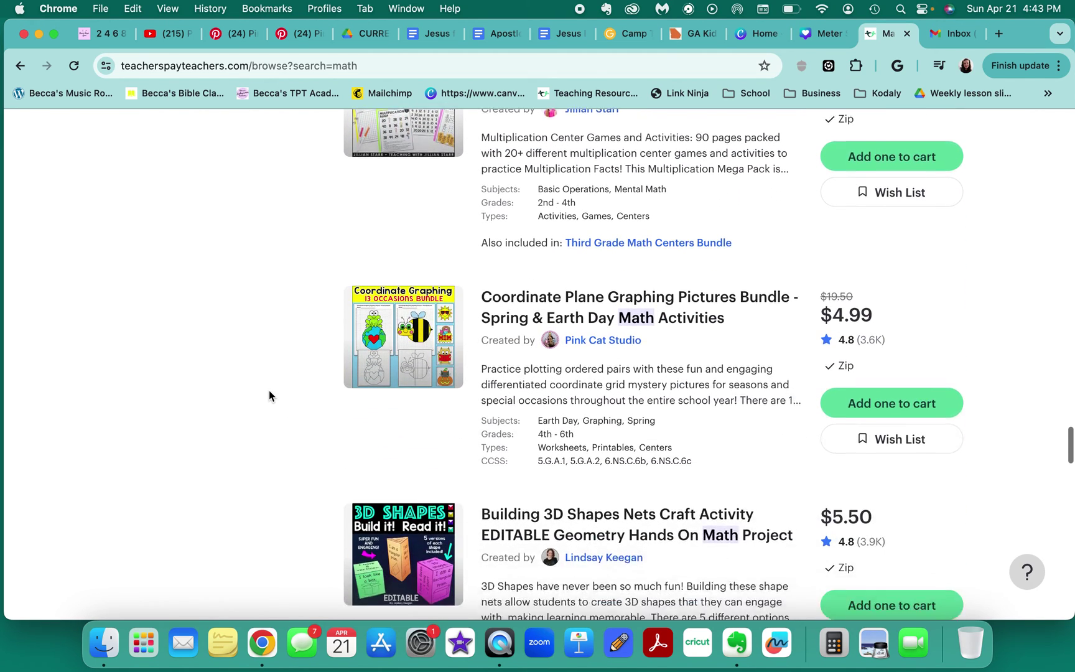
scroll(269, 396, "down", 6)
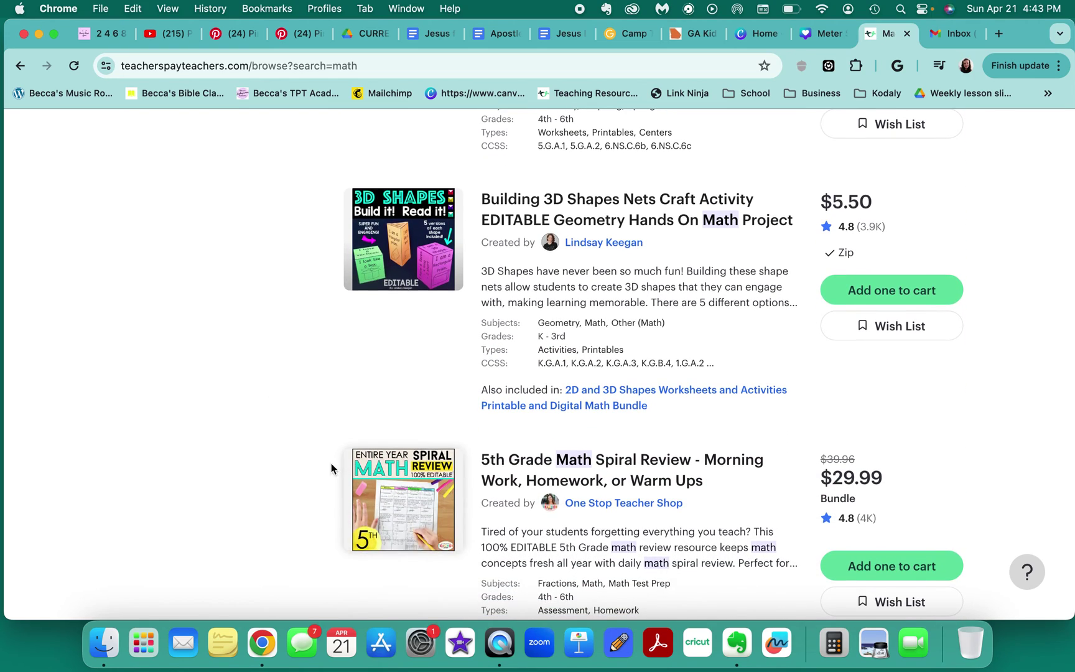
scroll(305, 468, "down", 8)
scroll(303, 469, "down", 2)
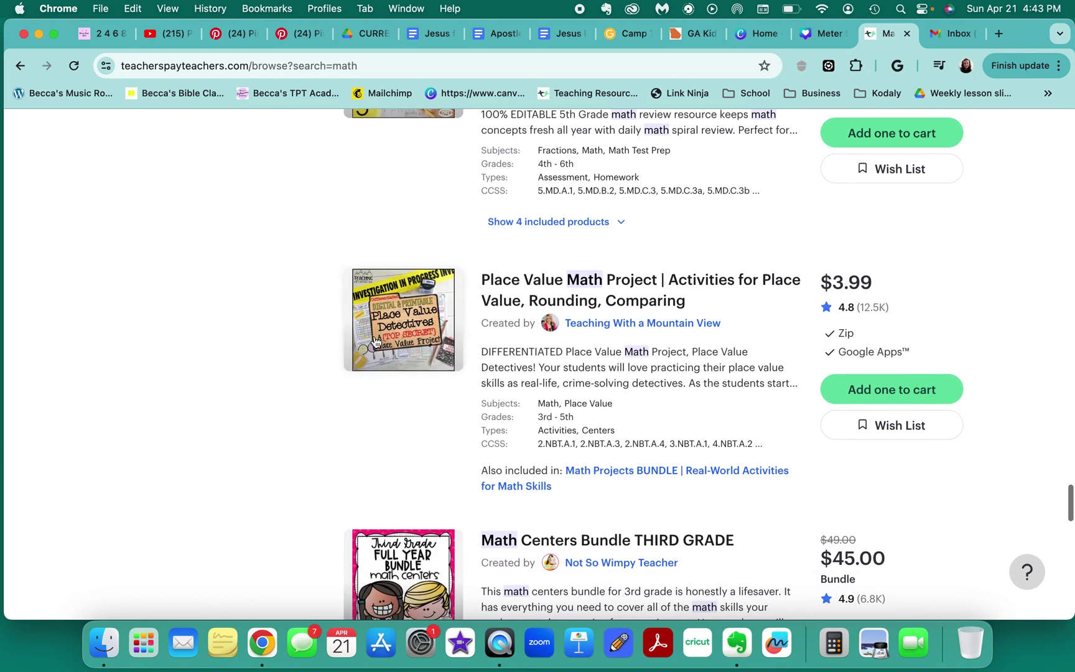
scroll(302, 517, "down", 5)
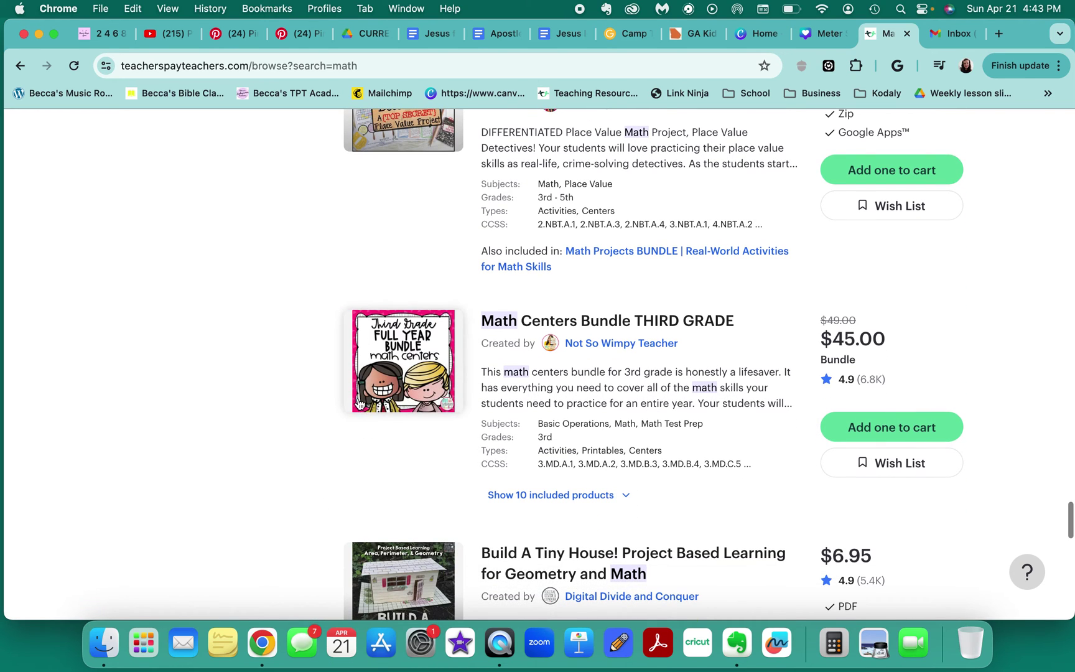
scroll(253, 465, "down", 8)
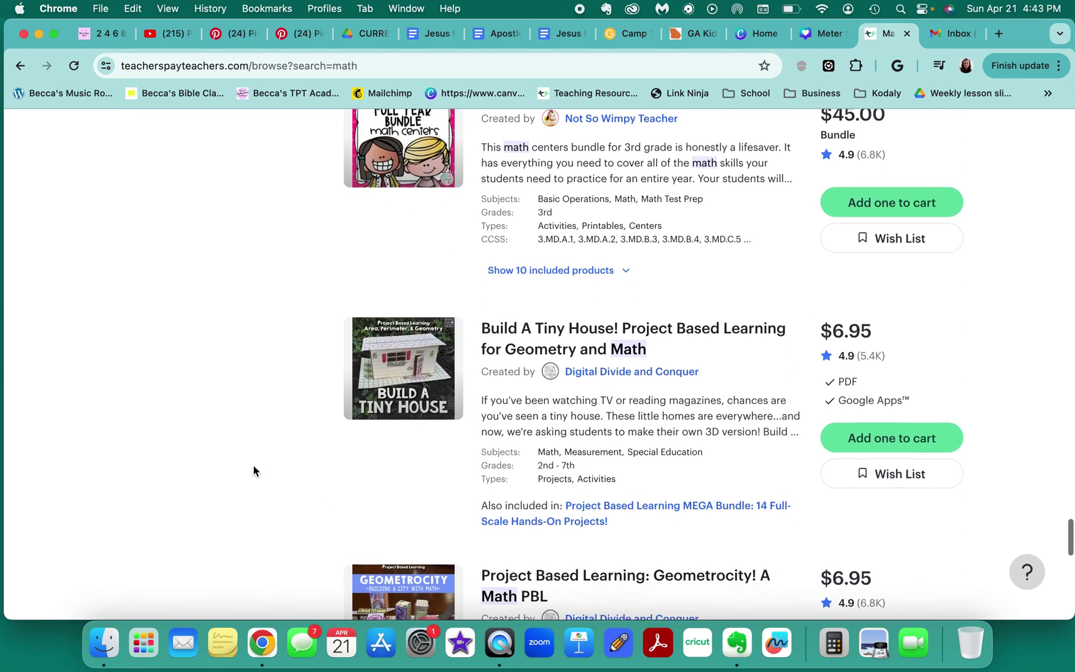
scroll(253, 464, "down", 1)
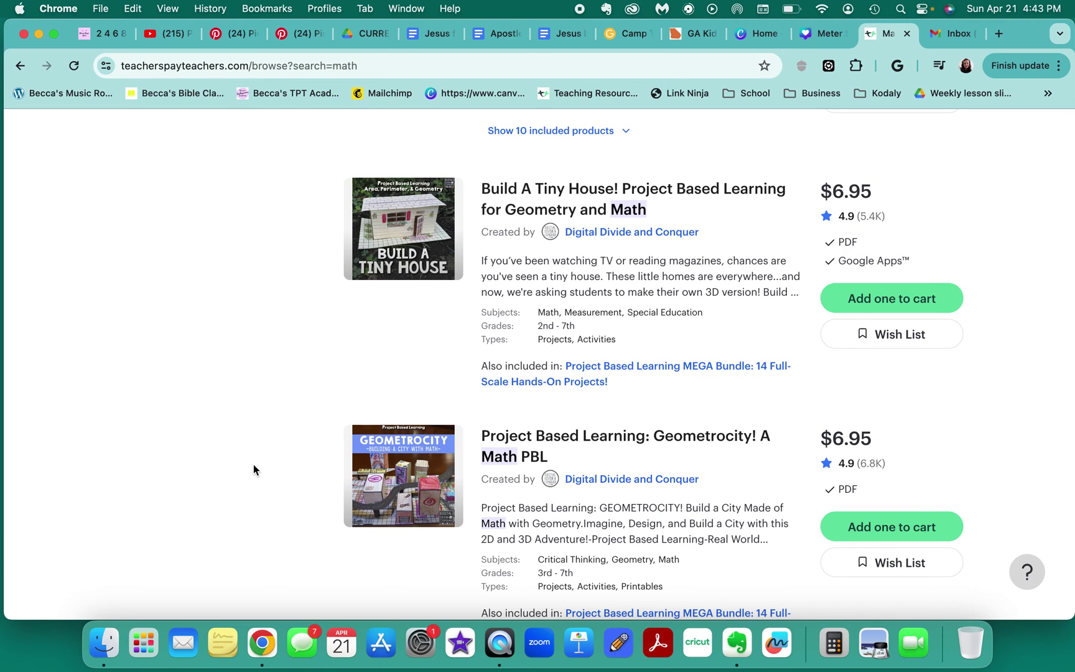
scroll(252, 464, "down", 3)
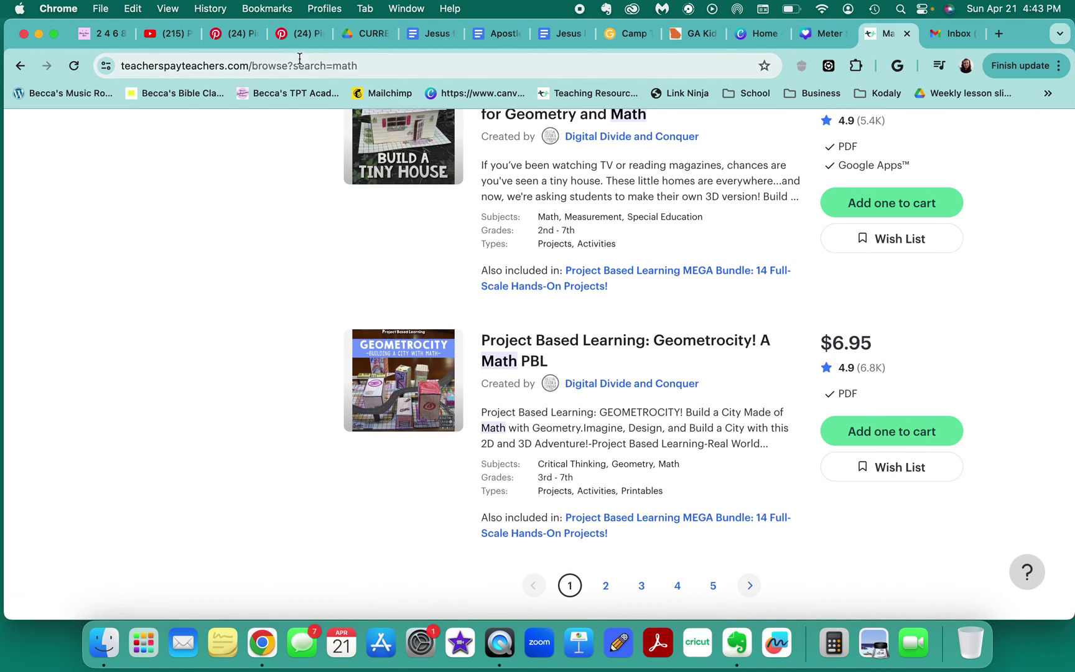
- Switch to Pinterest and search for "color palette"
left_click(303, 39)
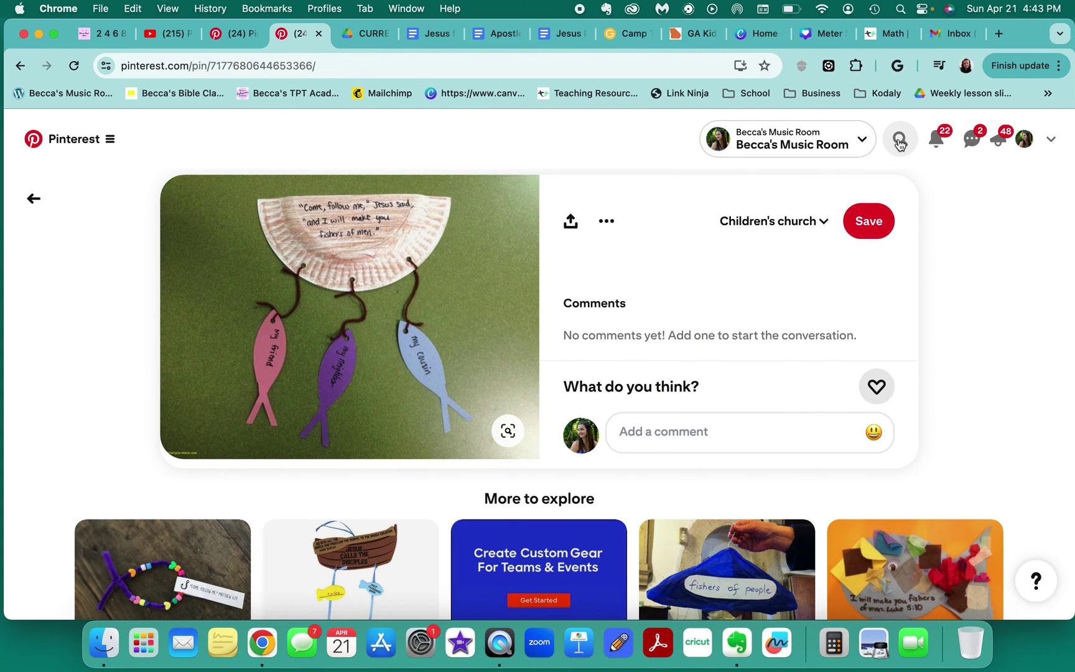
left_click(900, 142)
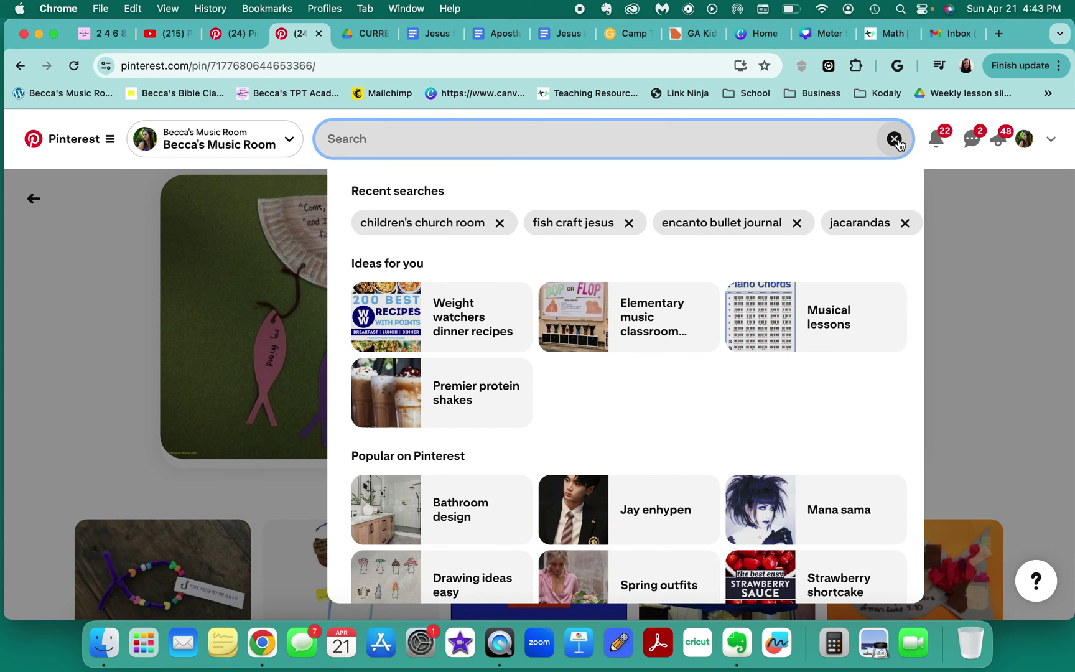
type("cholor s")
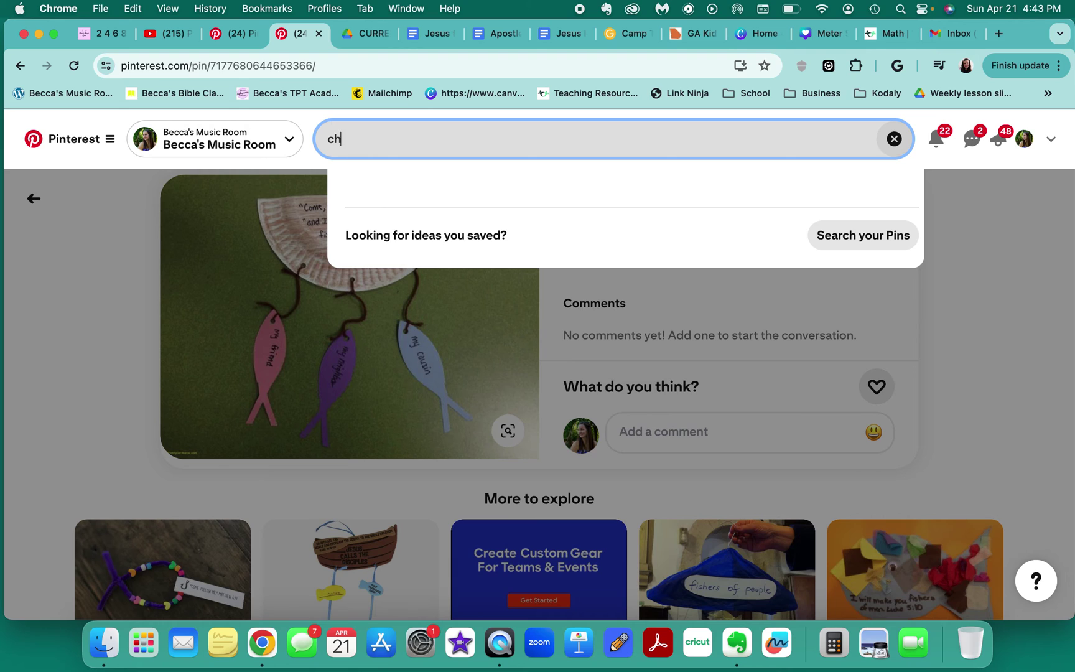
key("BackSpace")
key("BackSpace")
key("BackSpace")
key("BackSpace")
key("BackSpace")
key("BackSpace")
key("BackSpace")
type("olor pa")
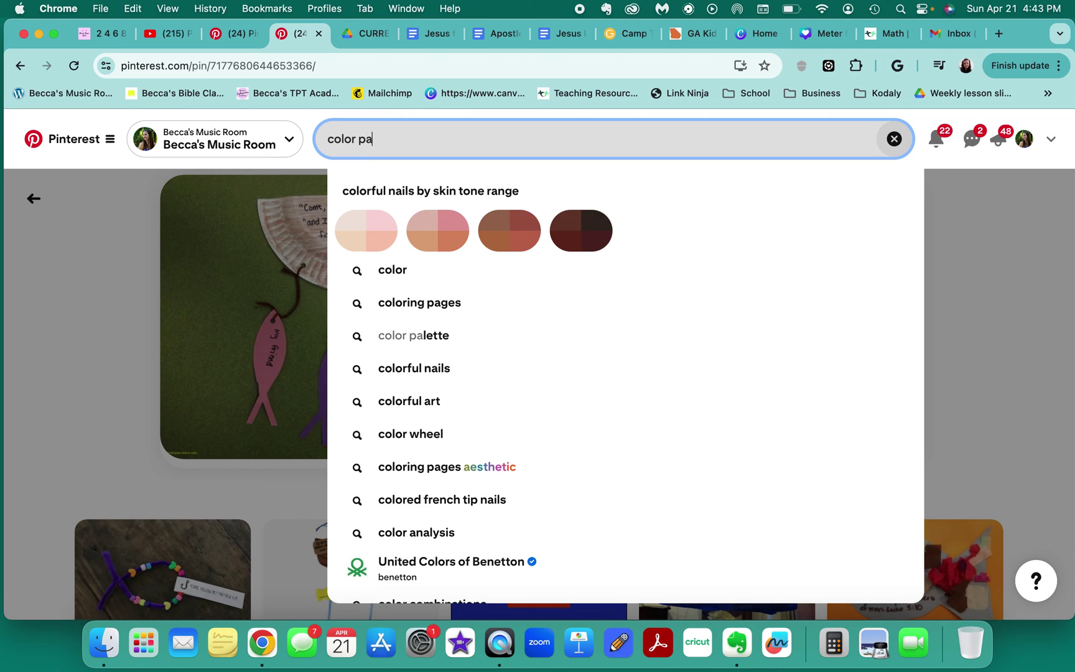
type("lette")
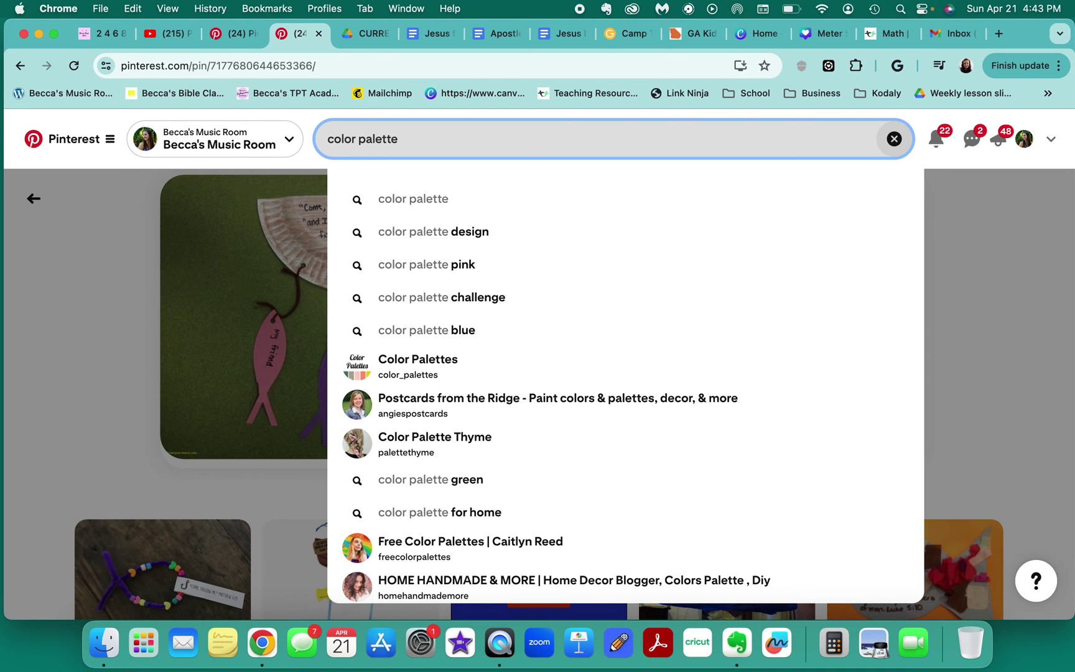
key("Return")
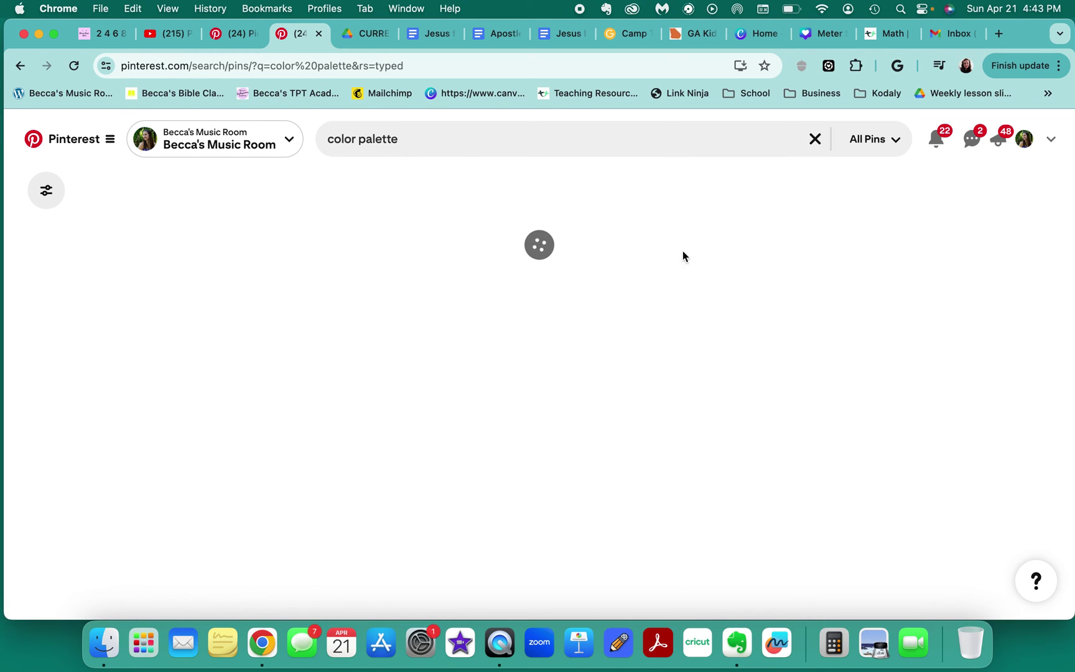
- Browse the color palette results and open the Spring Magnolia Blooms Color Palette pin
scroll(440, 427, "down", 5)
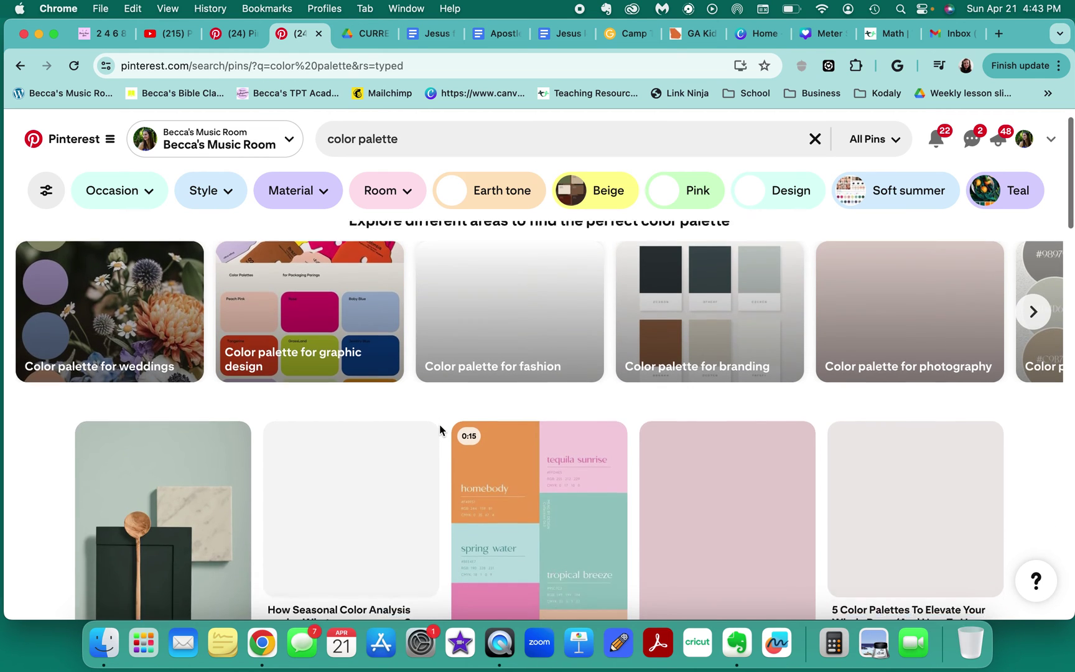
scroll(439, 425, "down", 7)
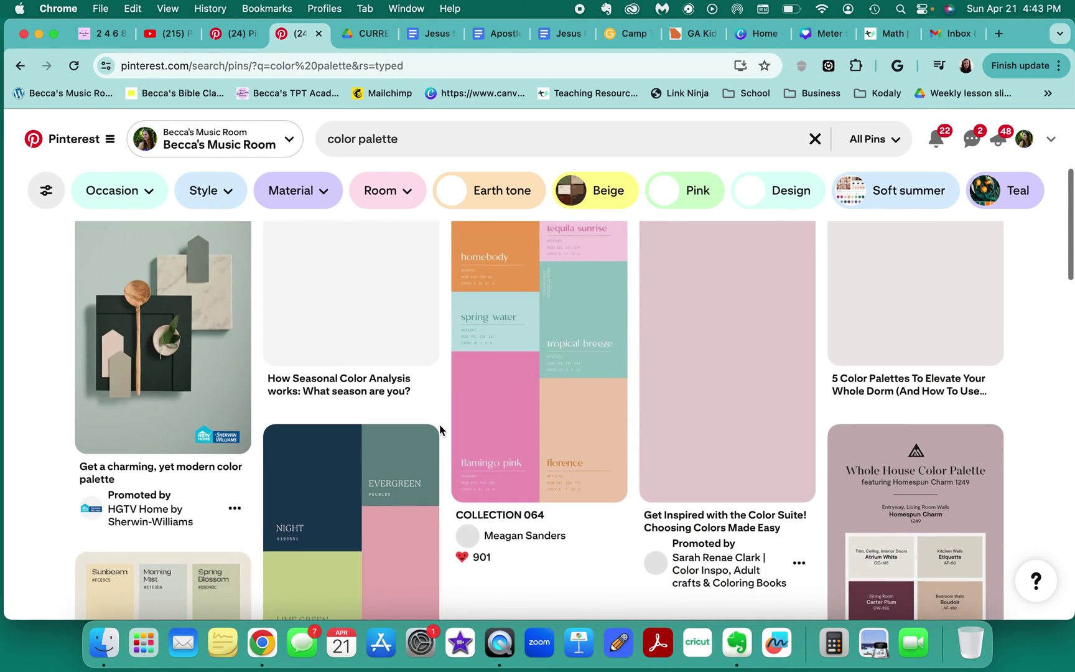
scroll(439, 428, "down", 4)
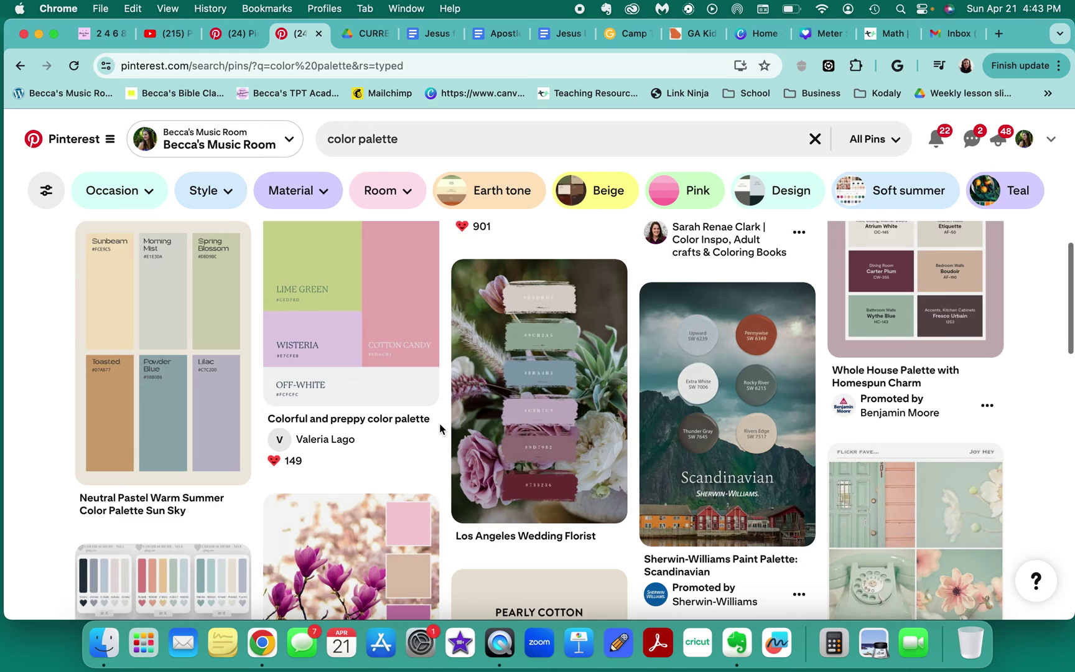
scroll(440, 428, "down", 4)
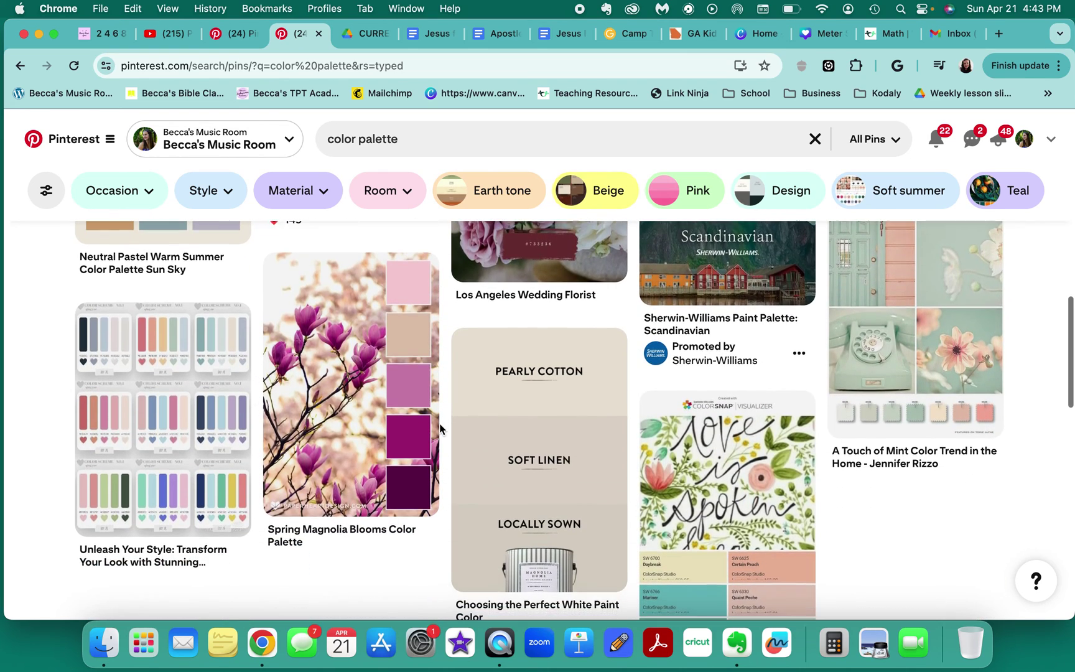
scroll(440, 428, "down", 4)
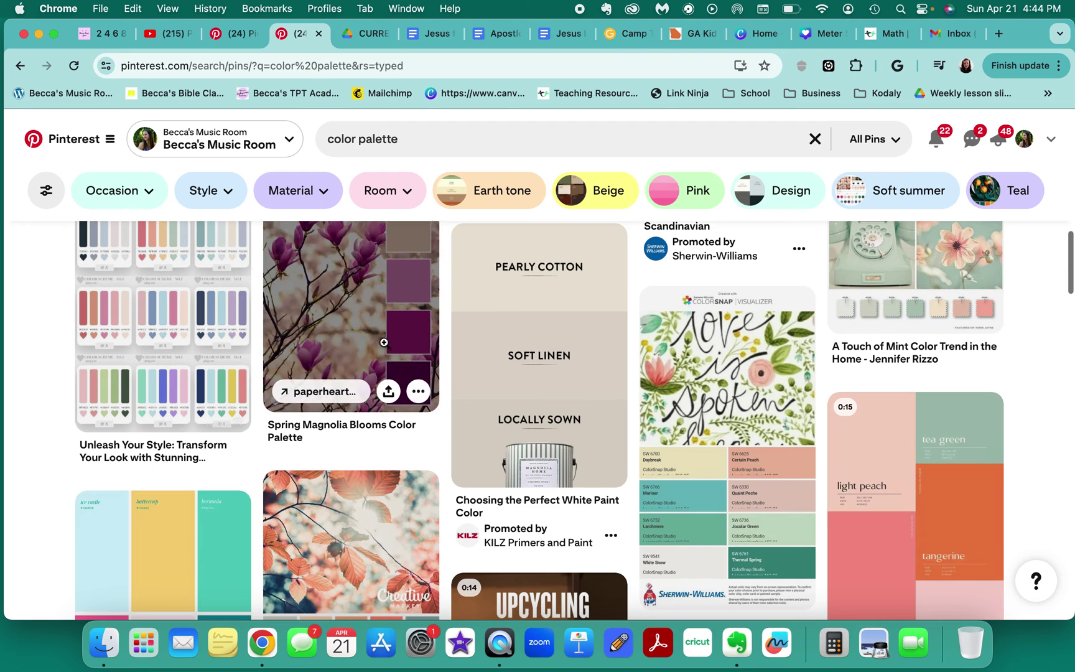
left_click(384, 342)
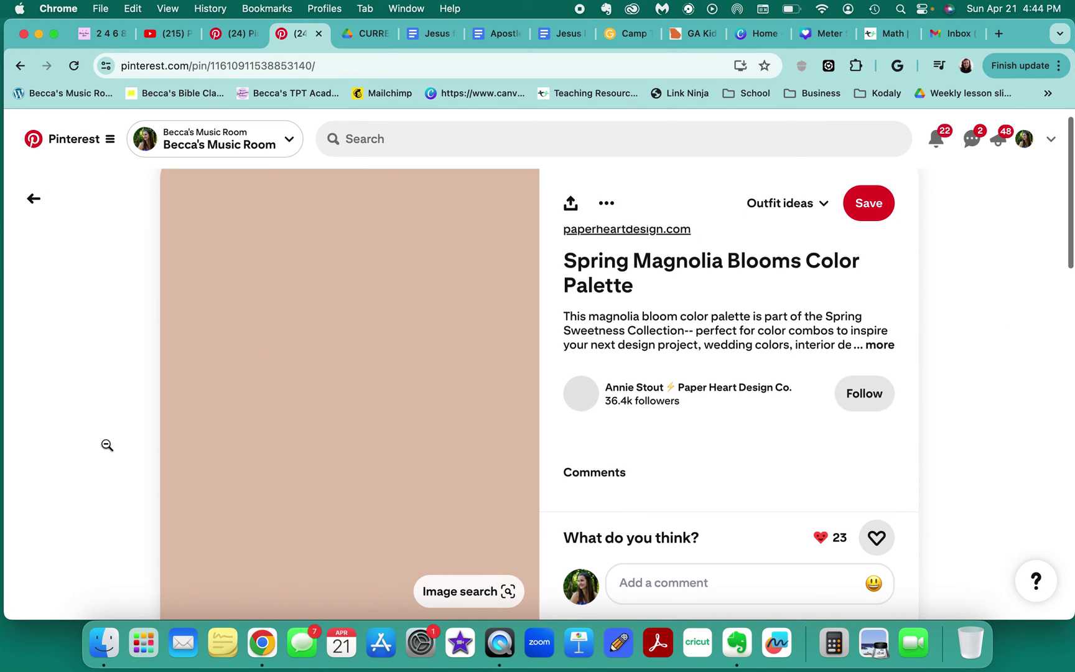
- Examine the related pins under the magnolia palette for other floral and spring color combinations
scroll(107, 445, "down", 10)
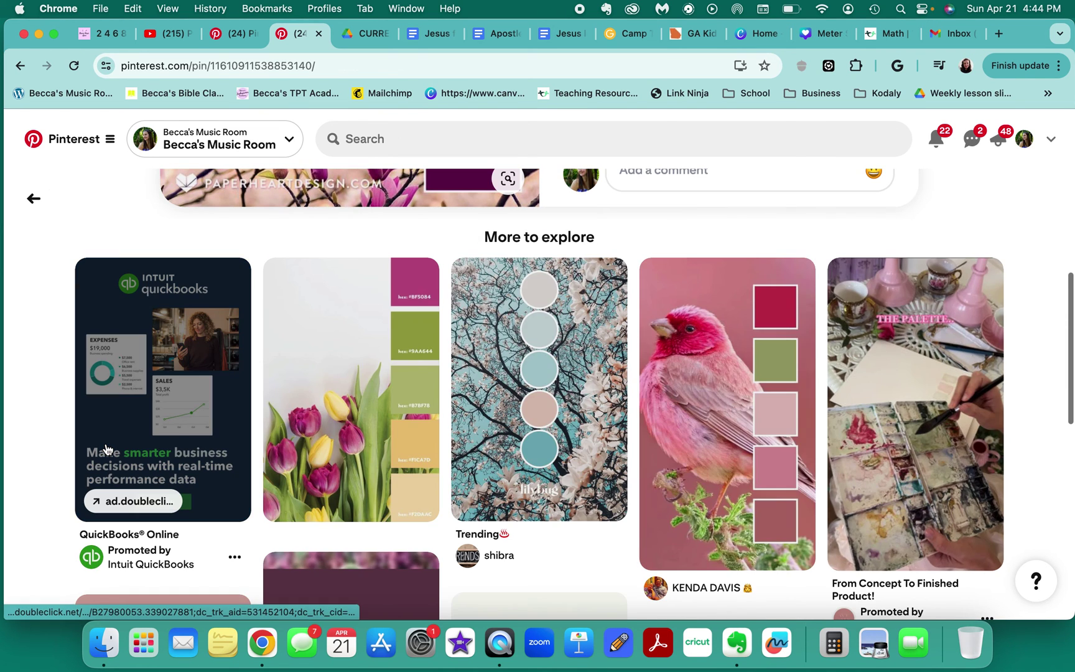
scroll(106, 448, "down", 2)
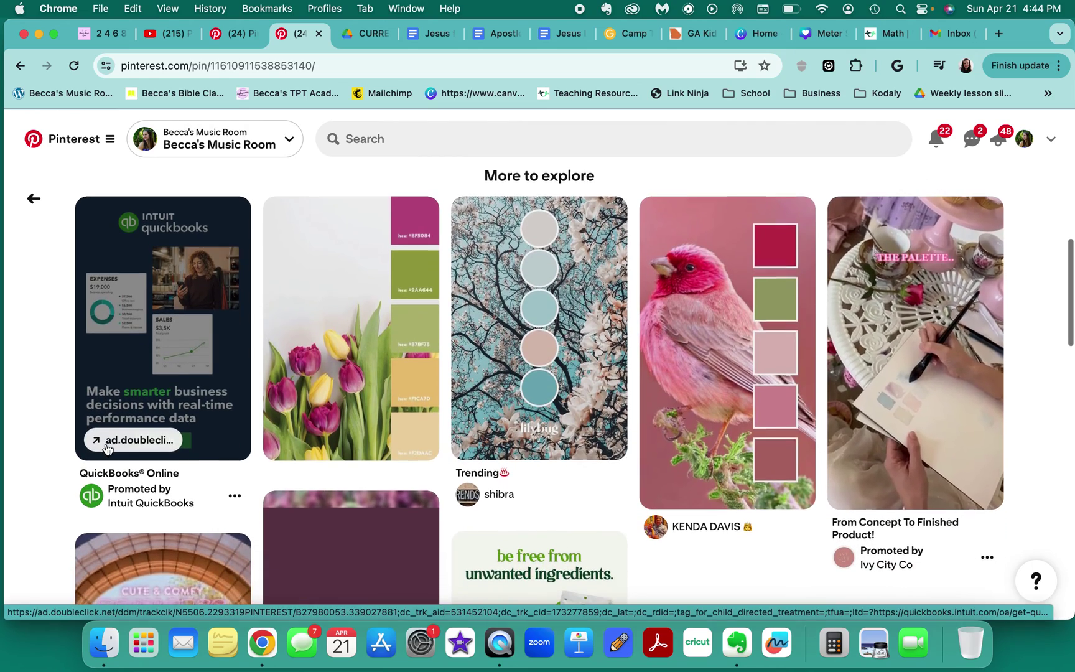
scroll(107, 447, "down", 5)
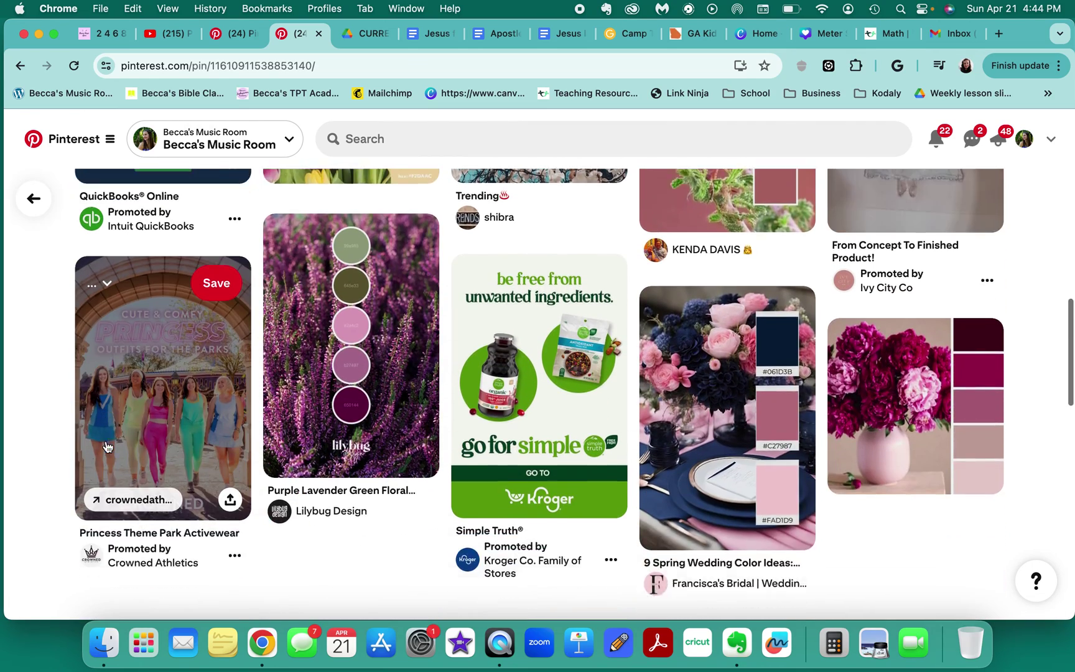
scroll(107, 445, "down", 2)
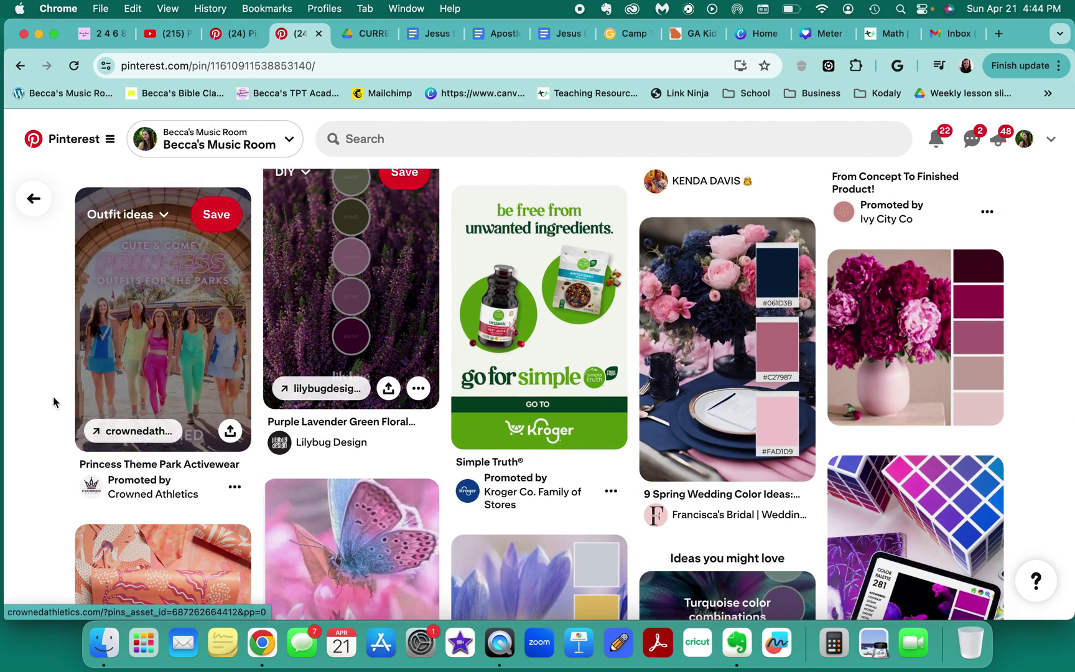
scroll(46, 407, "down", 10)
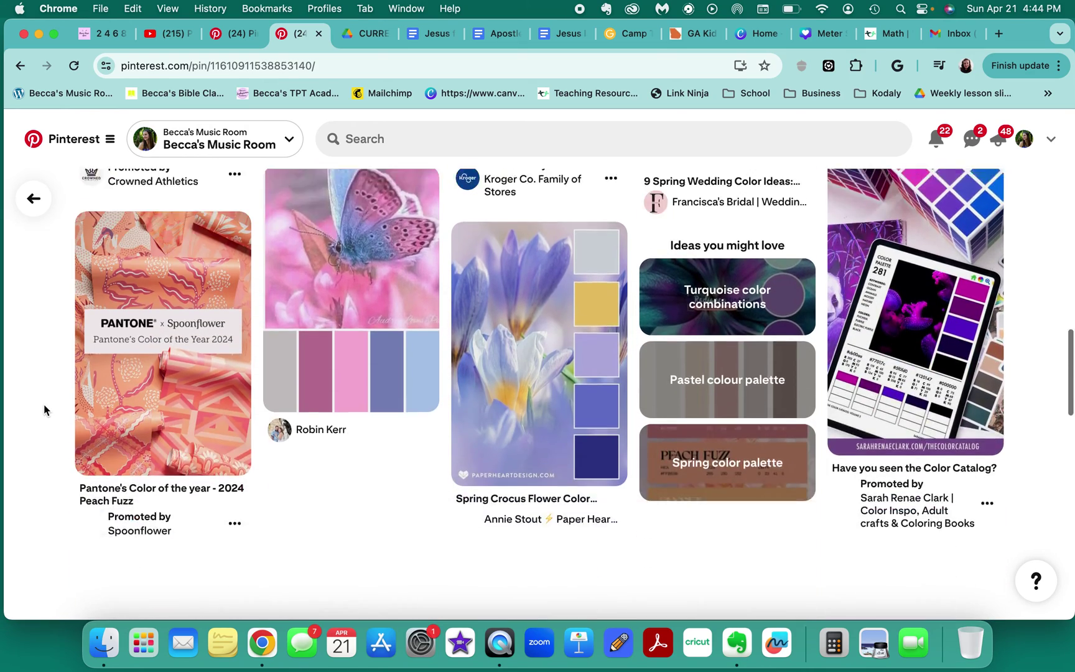
scroll(46, 410, "down", 2)
scroll(45, 409, "down", 10)
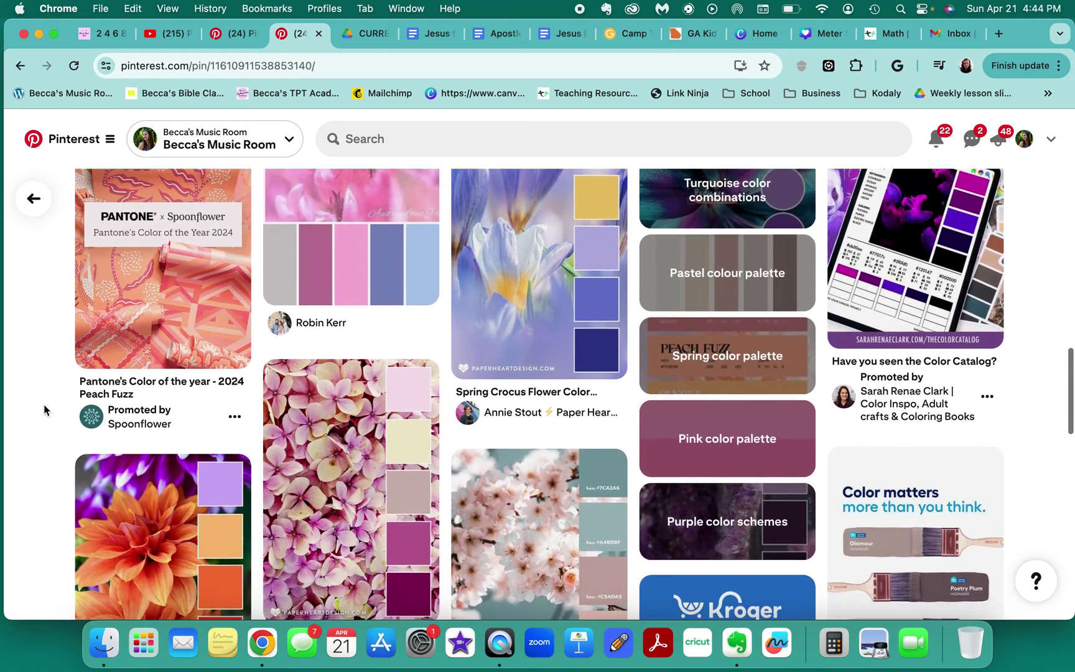
scroll(45, 410, "down", 3)
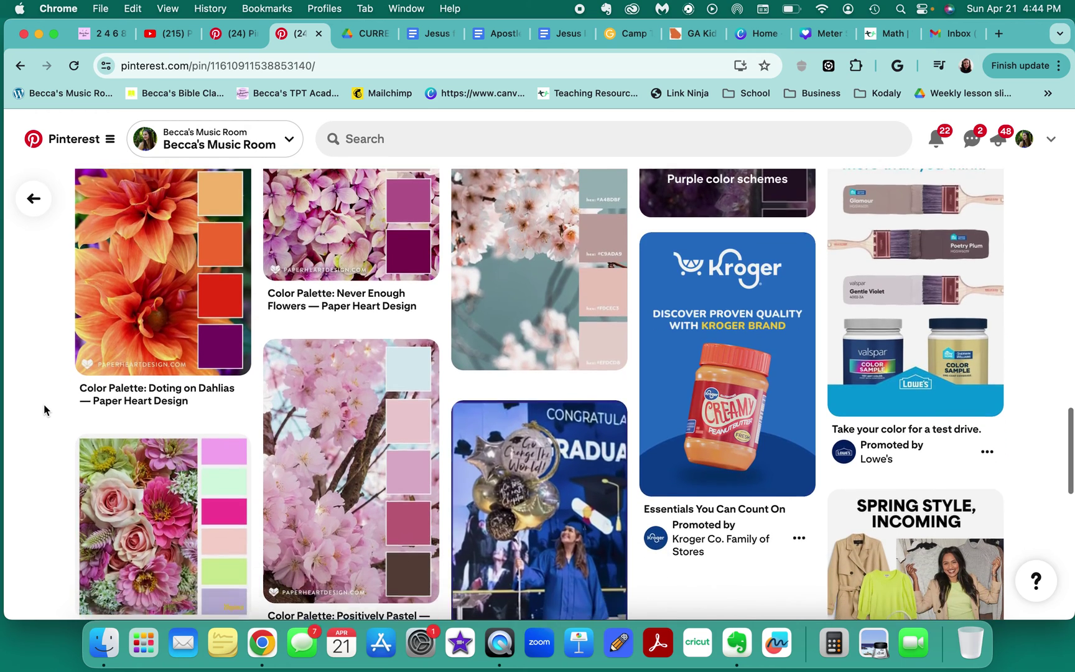
scroll(45, 409, "down", 1)
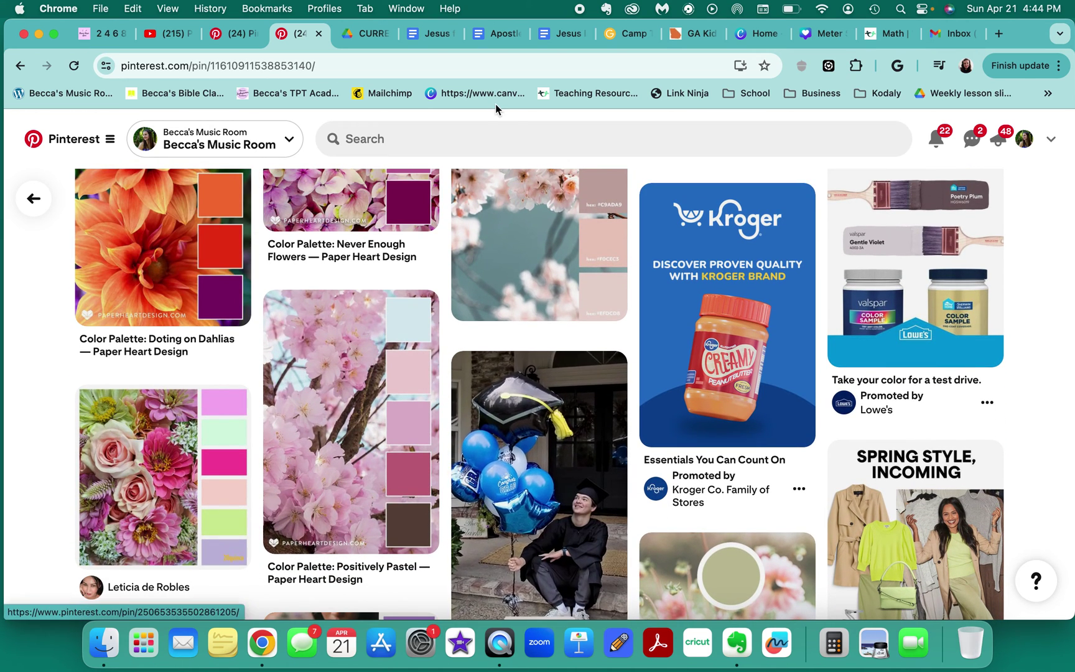
- Switch back to the Meter Sort Activity design in Canva and compare the page 1 and page 2 covers, ending on page 2
left_click(813, 41)
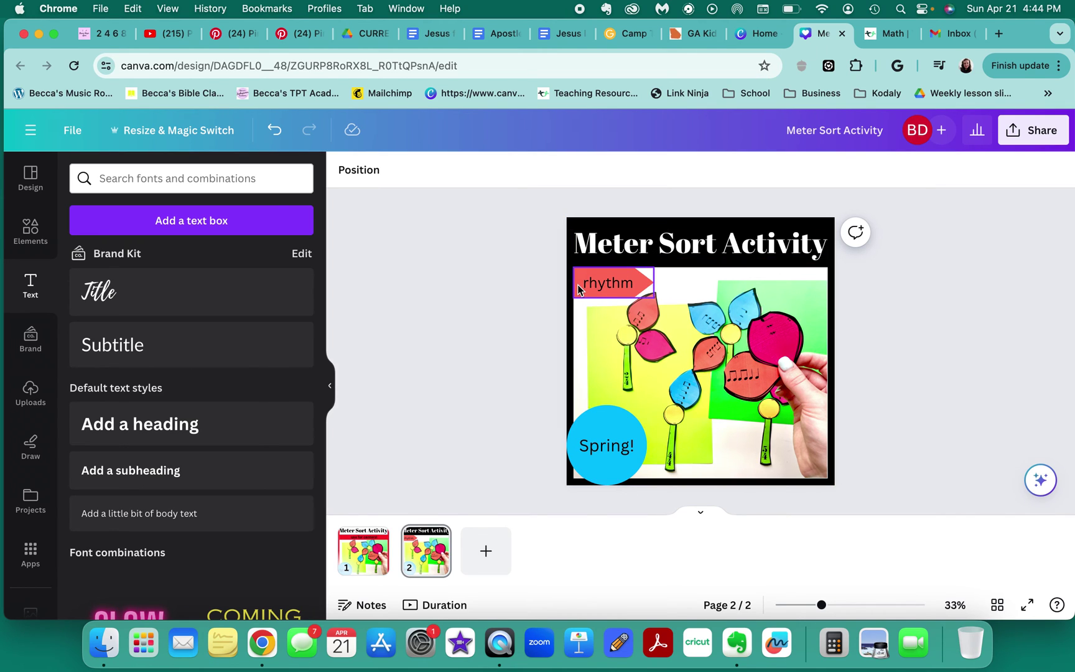
left_click(365, 553)
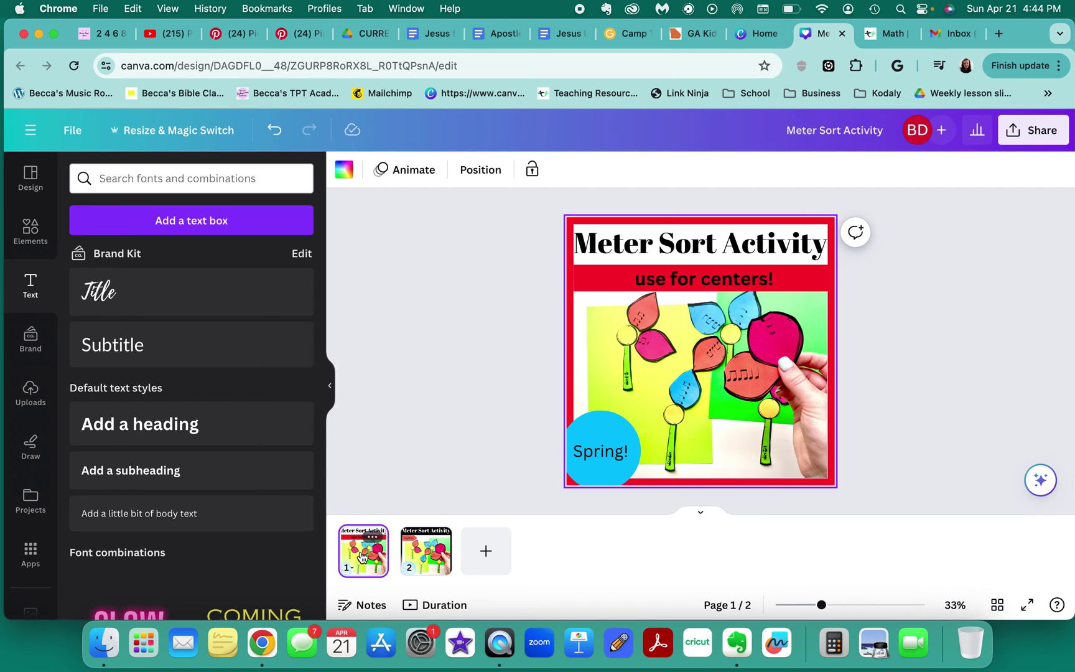
left_click(411, 555)
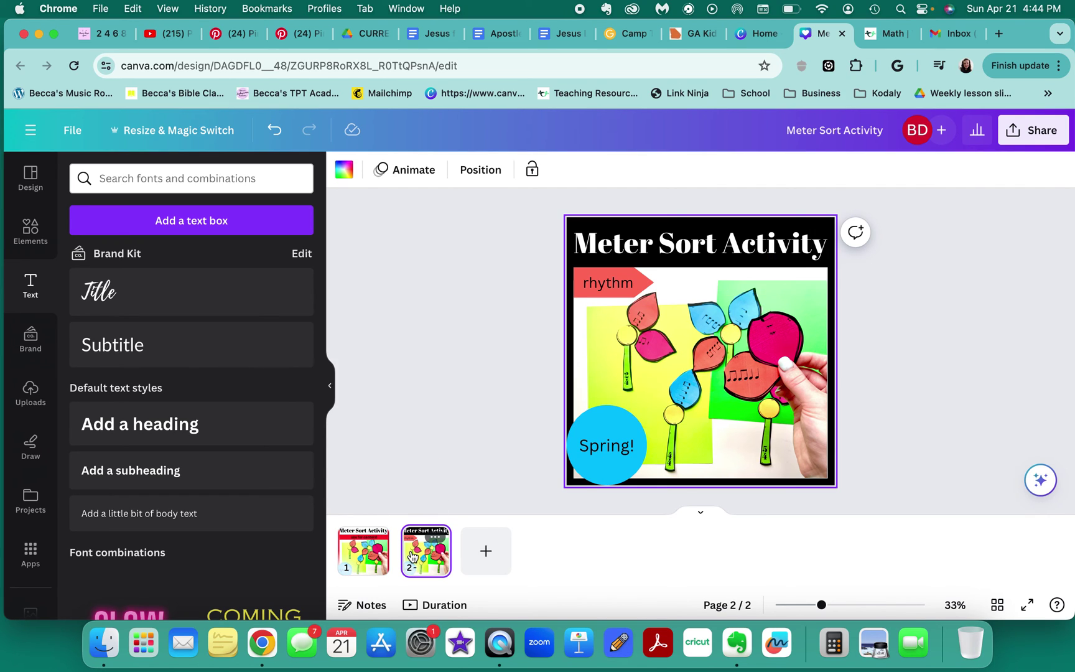
left_click(361, 555)
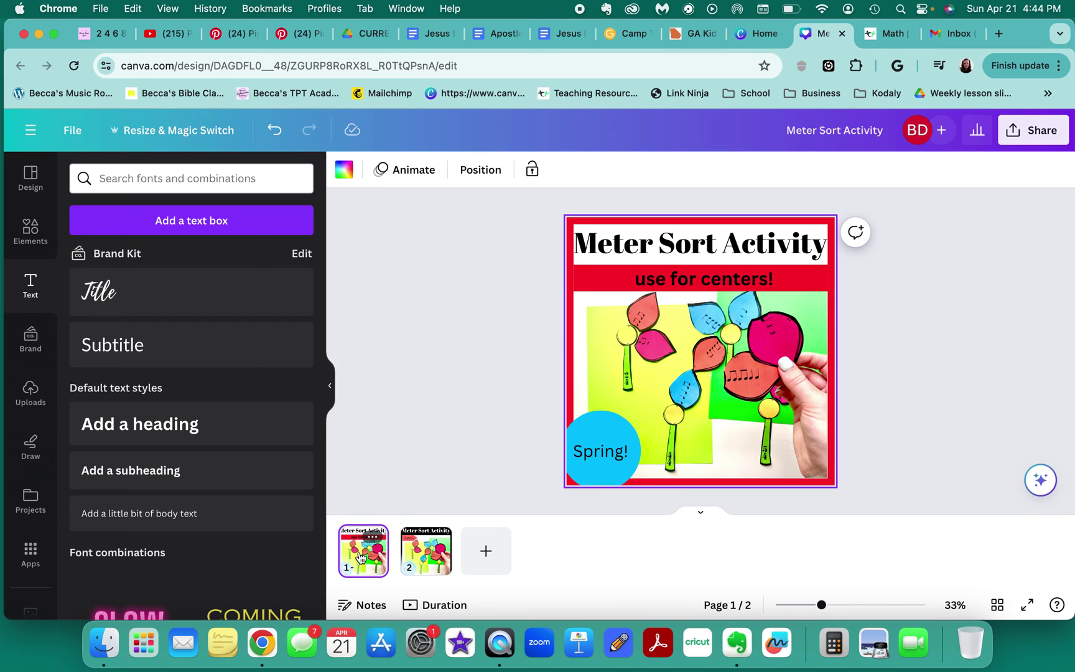
left_click(439, 564)
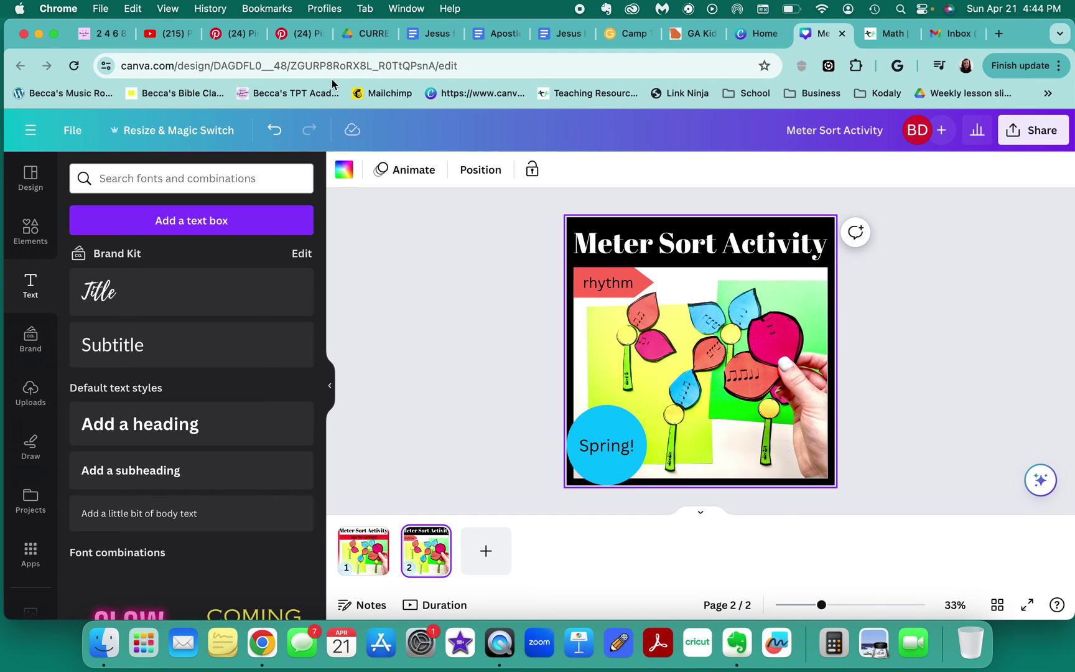
- Return to the Pinterest palettes, open the Spring Palette pin with the flower bouquet, and download its image
left_click(296, 33)
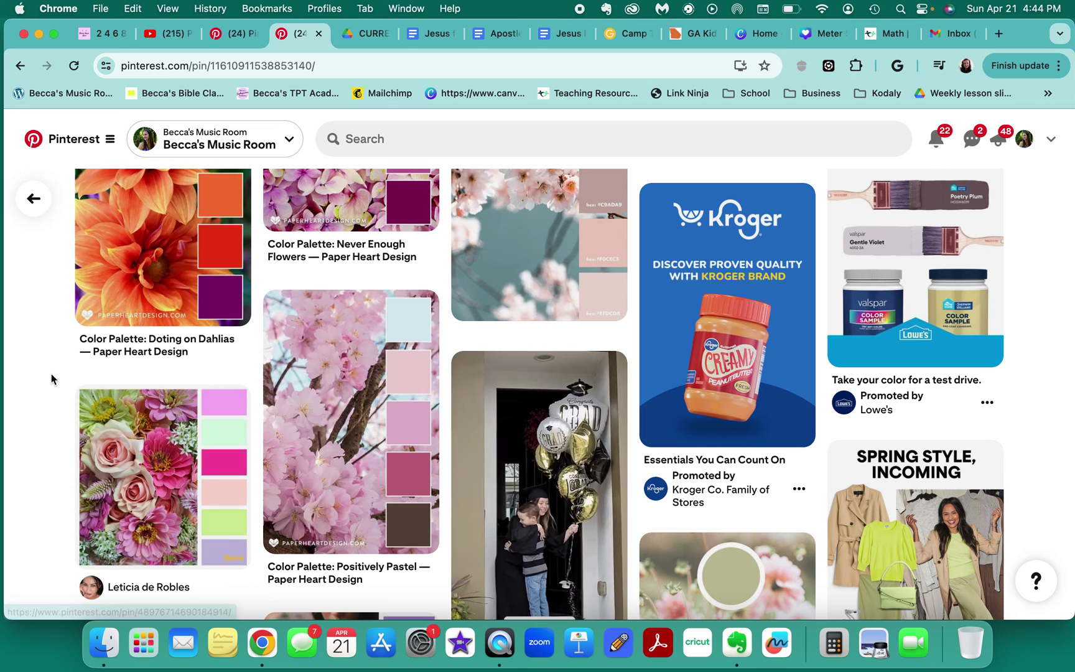
scroll(51, 375, "down", 4)
scroll(51, 372, "down", 2)
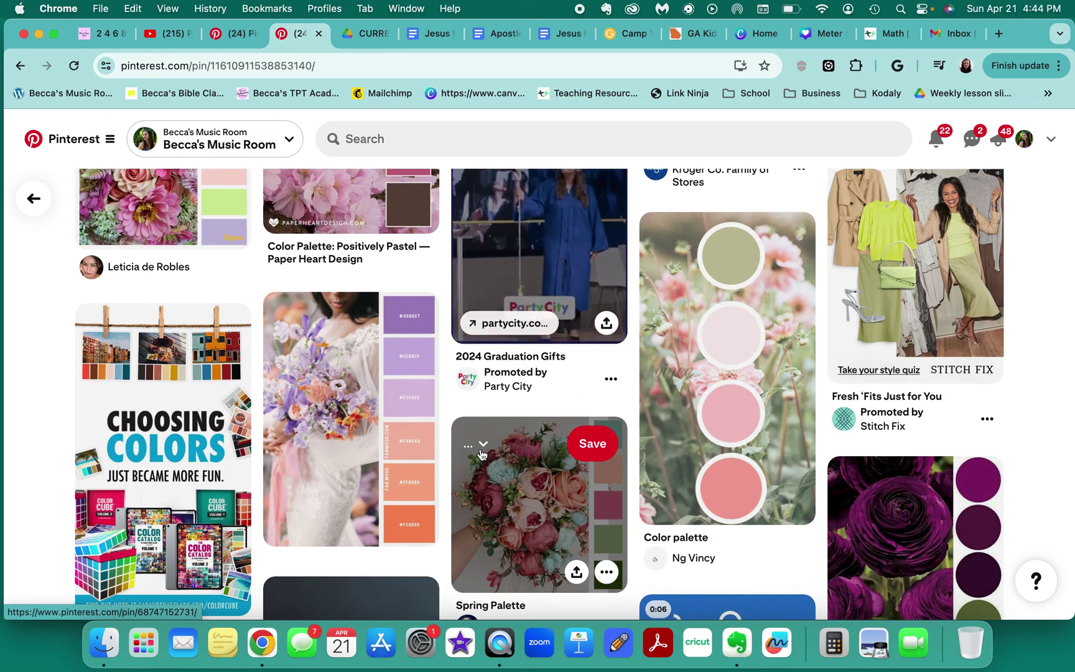
left_click(501, 510)
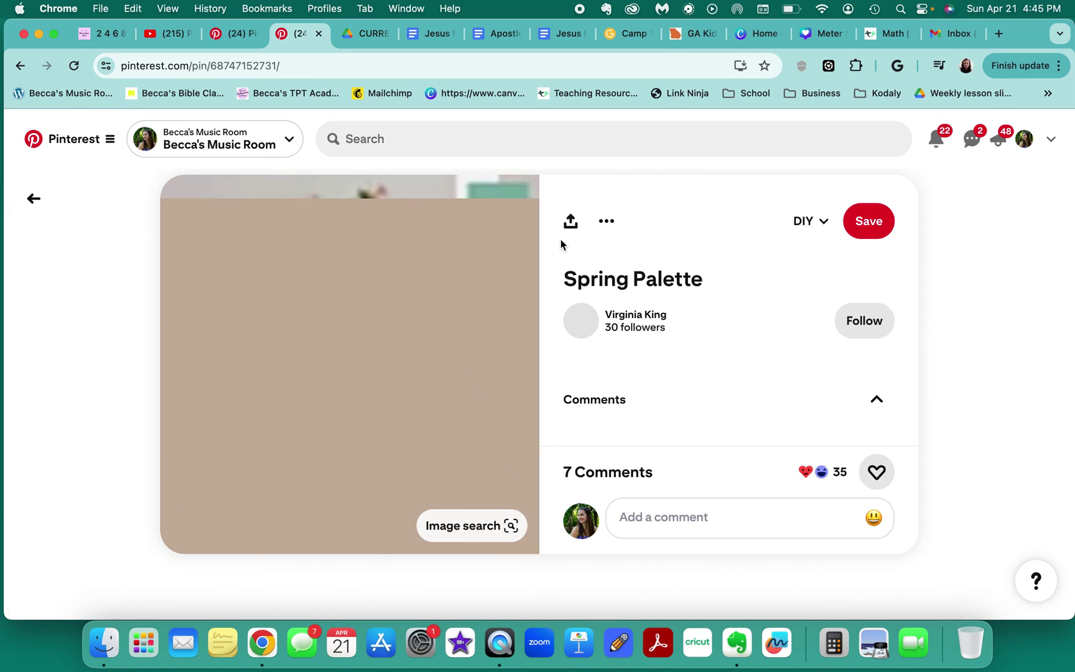
left_click(614, 222)
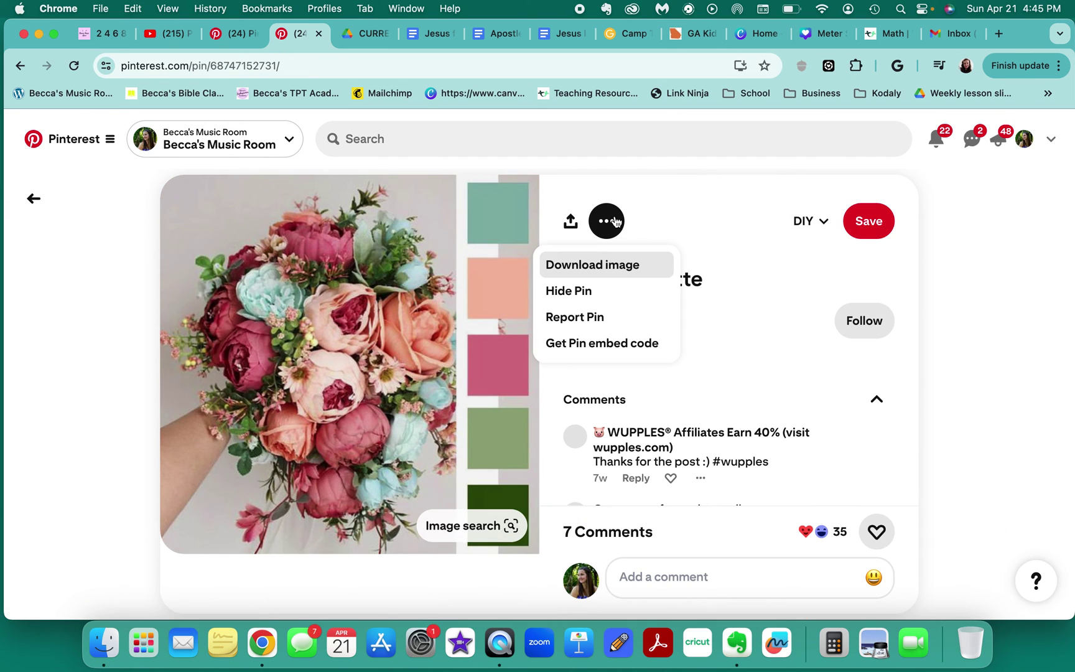
left_click(592, 268)
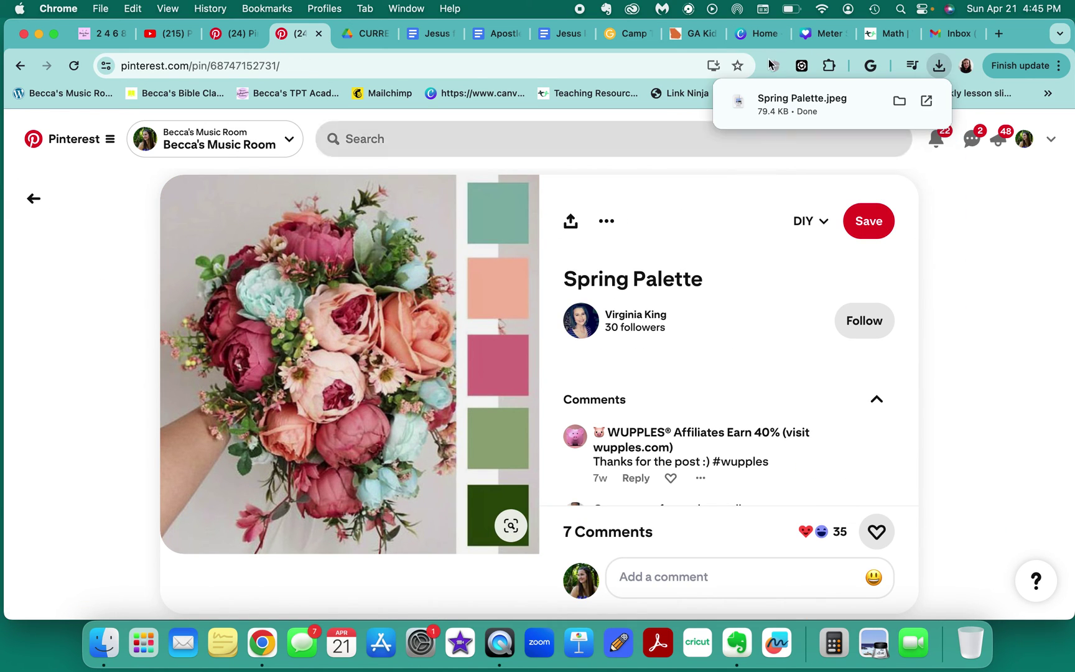
- Switch to the Canva design and place the downloaded Spring Palette.jpeg on page 2 of the cover
left_click(813, 39)
left_click(939, 66)
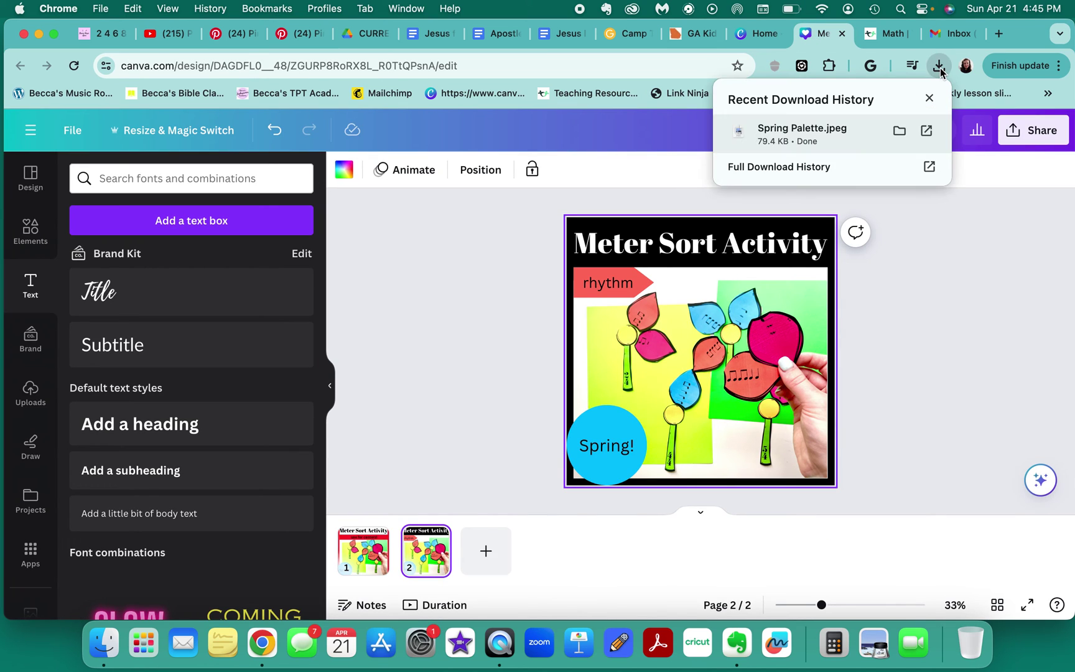
left_click_drag(827, 147, 709, 233)
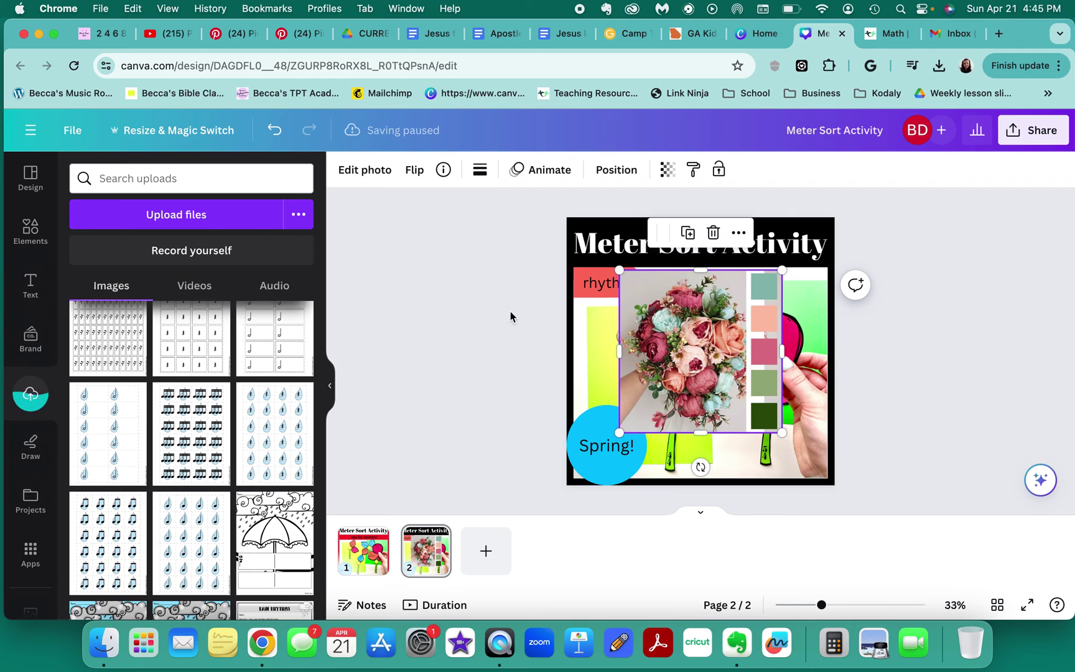
- Recolor the rhythm tag shape on page 2 with the teal swatch sampled from the Spring Palette image, #8BBAB1
left_click(596, 283)
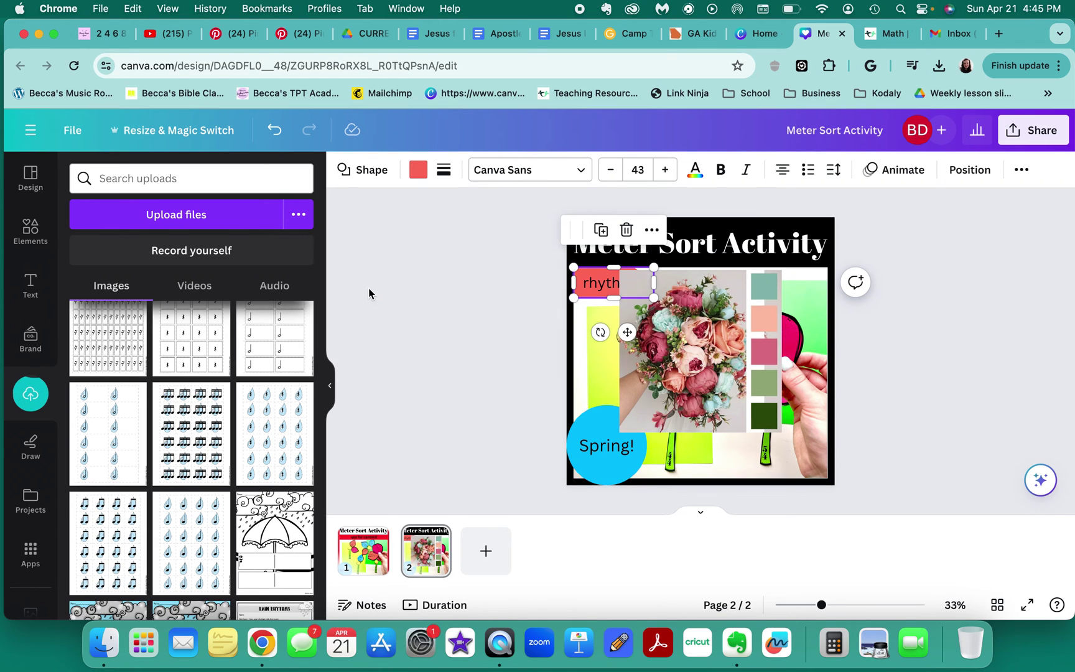
left_click(418, 169)
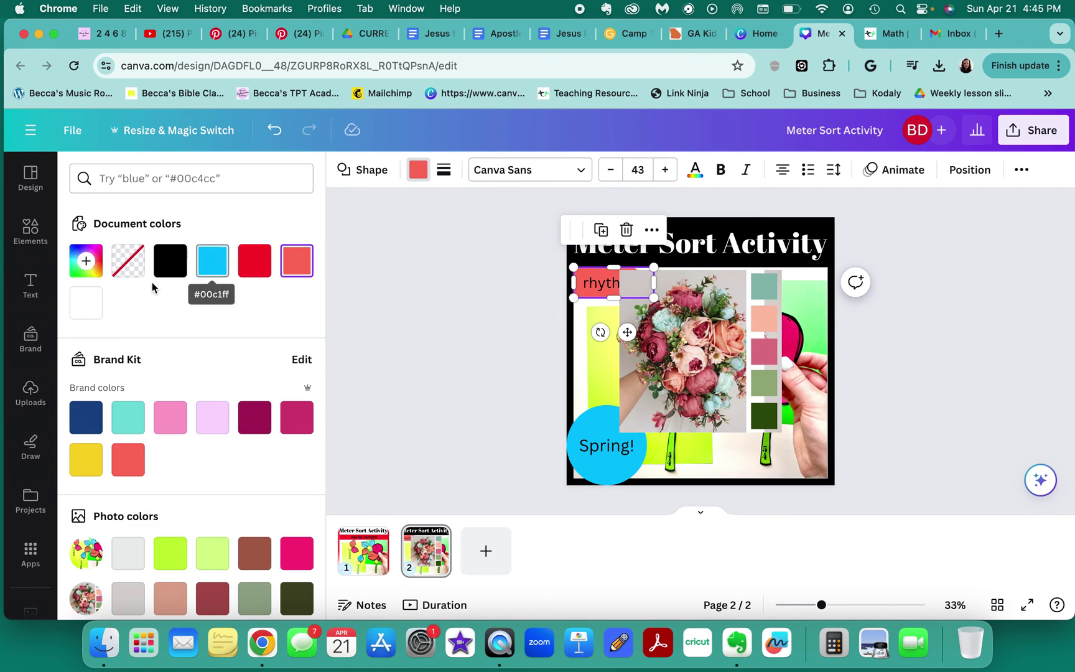
left_click(86, 260)
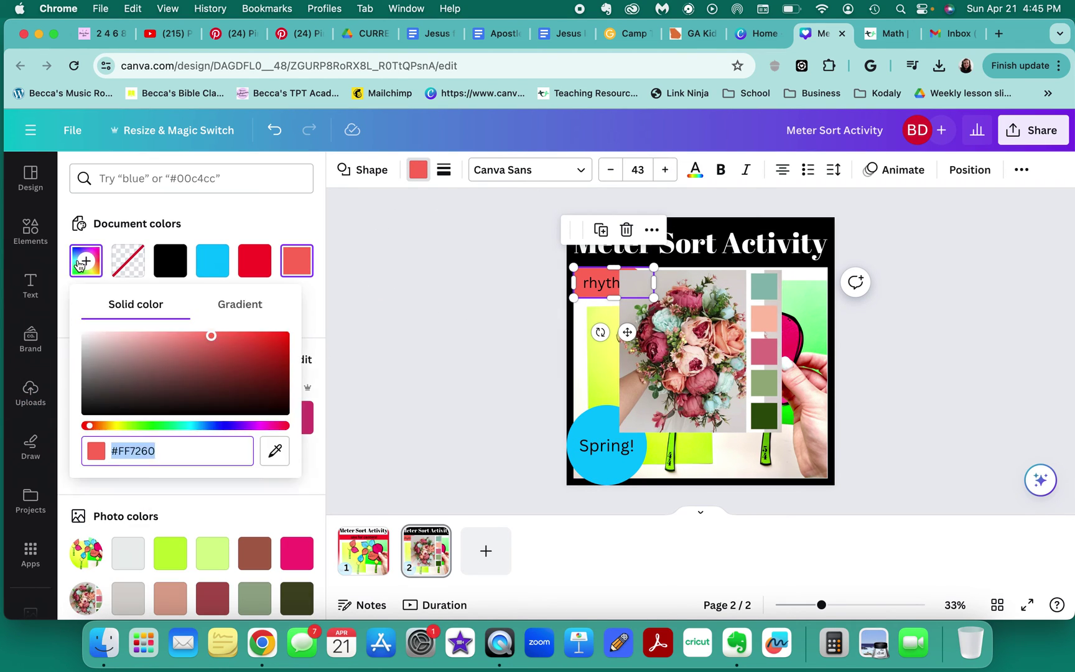
left_click(265, 449)
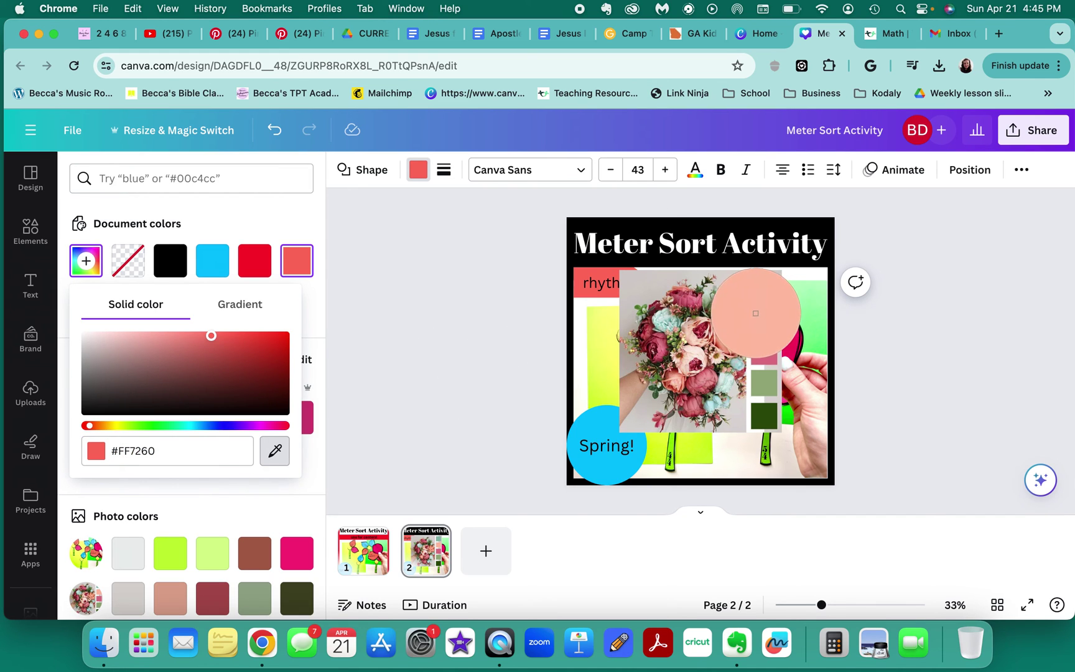
left_click(755, 297)
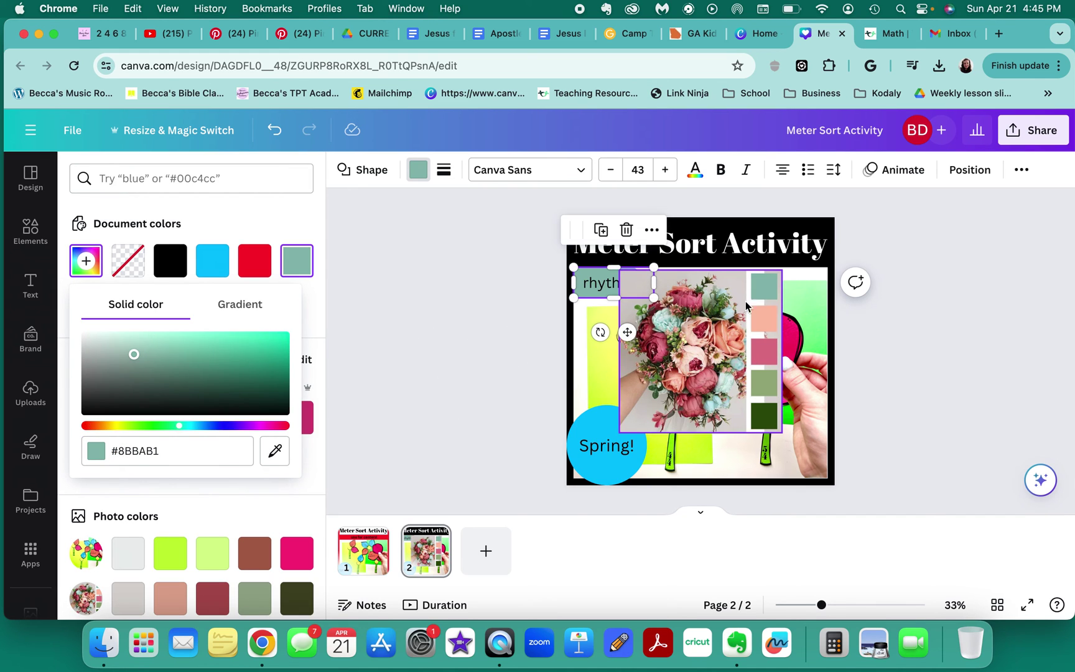
- Recolor the Spring! circle by sampling the palette image's dark green swatch first, #2E4F09, and replacing it with the sage green swatch
left_click(582, 427)
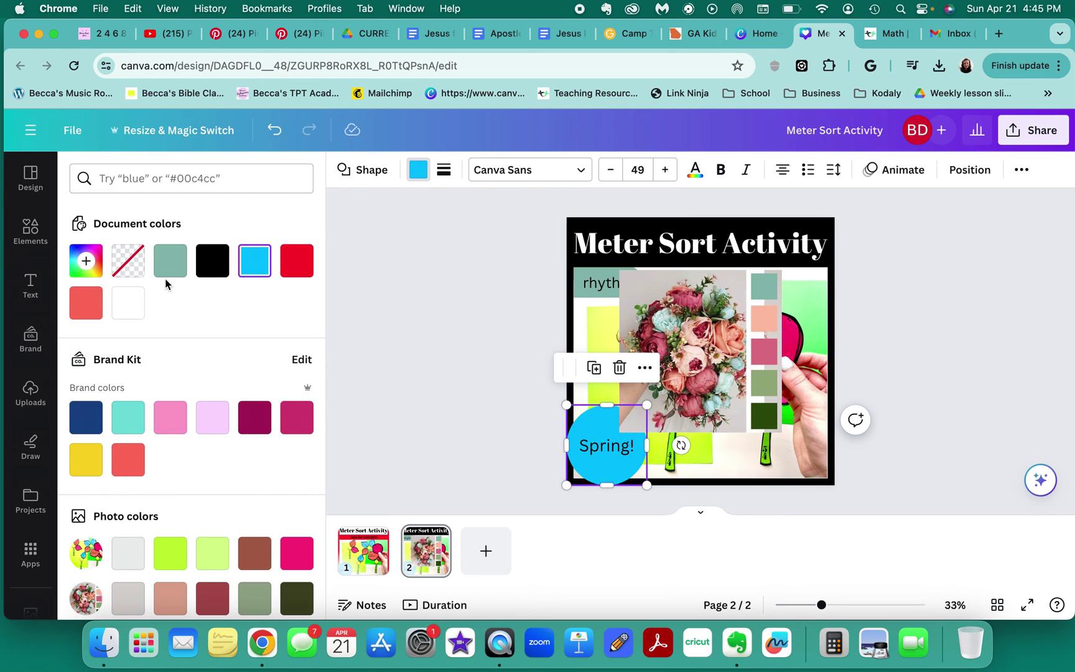
left_click(85, 269)
left_click(272, 450)
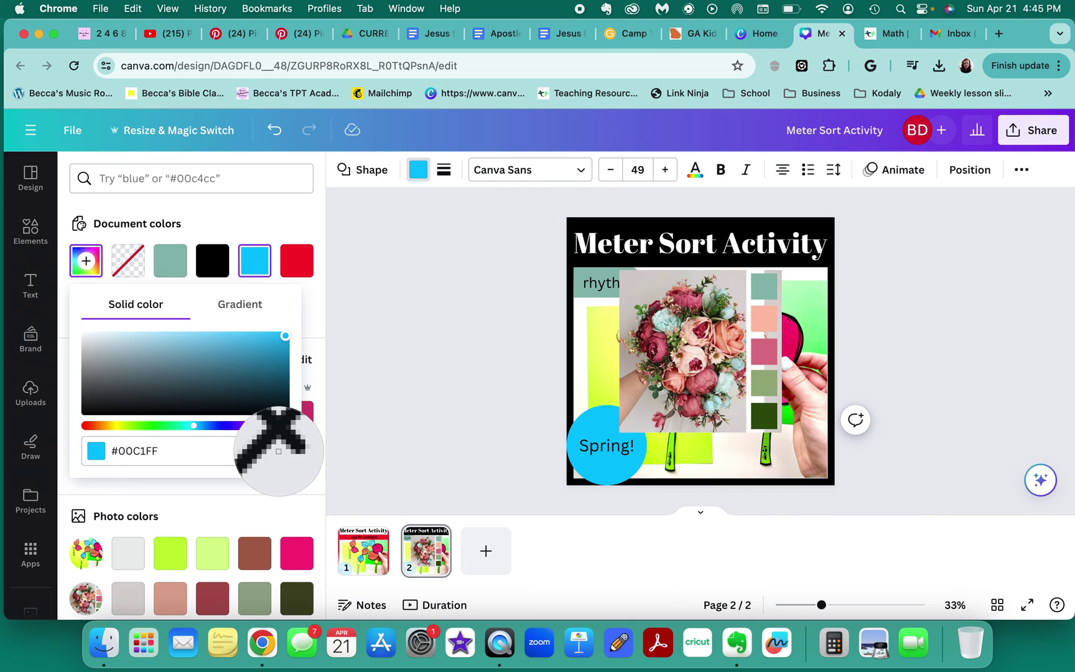
left_click(754, 407)
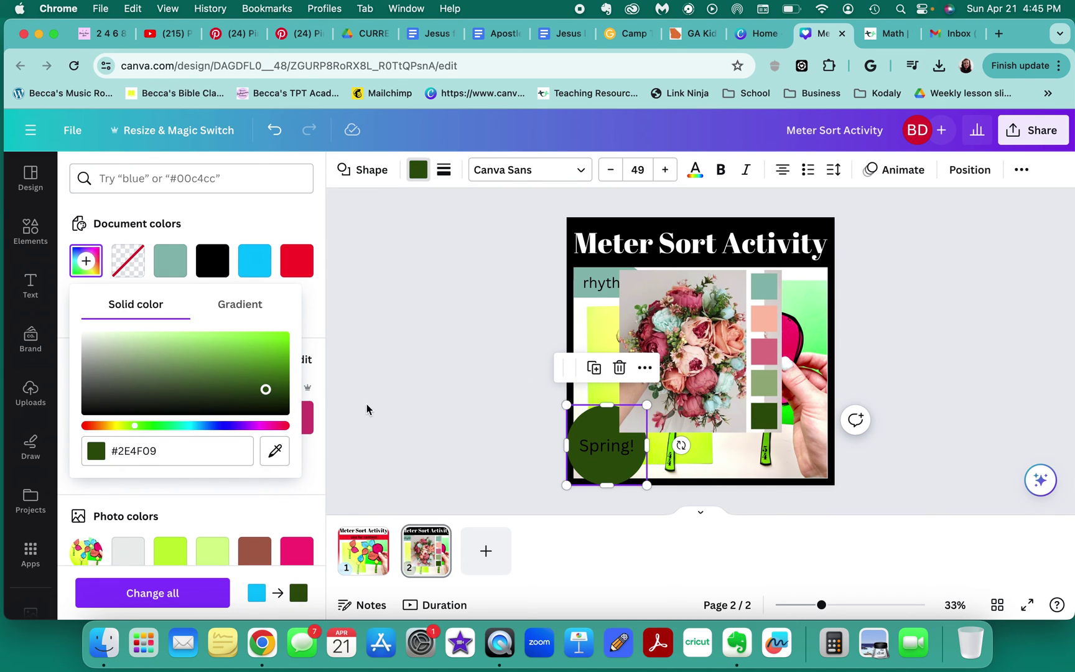
left_click(274, 451)
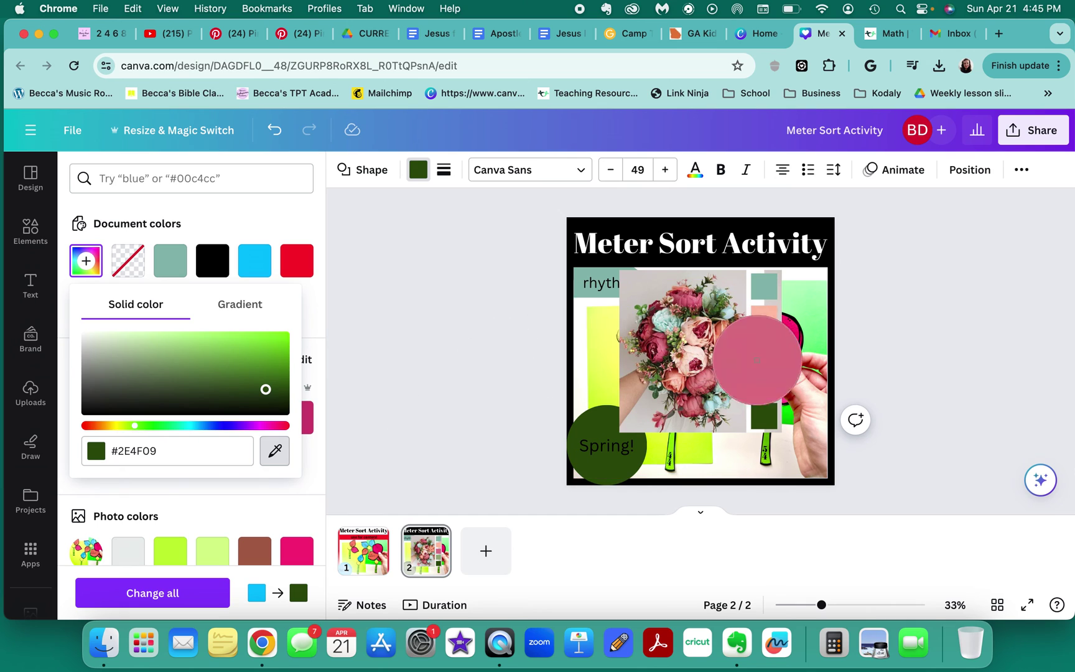
left_click(765, 373)
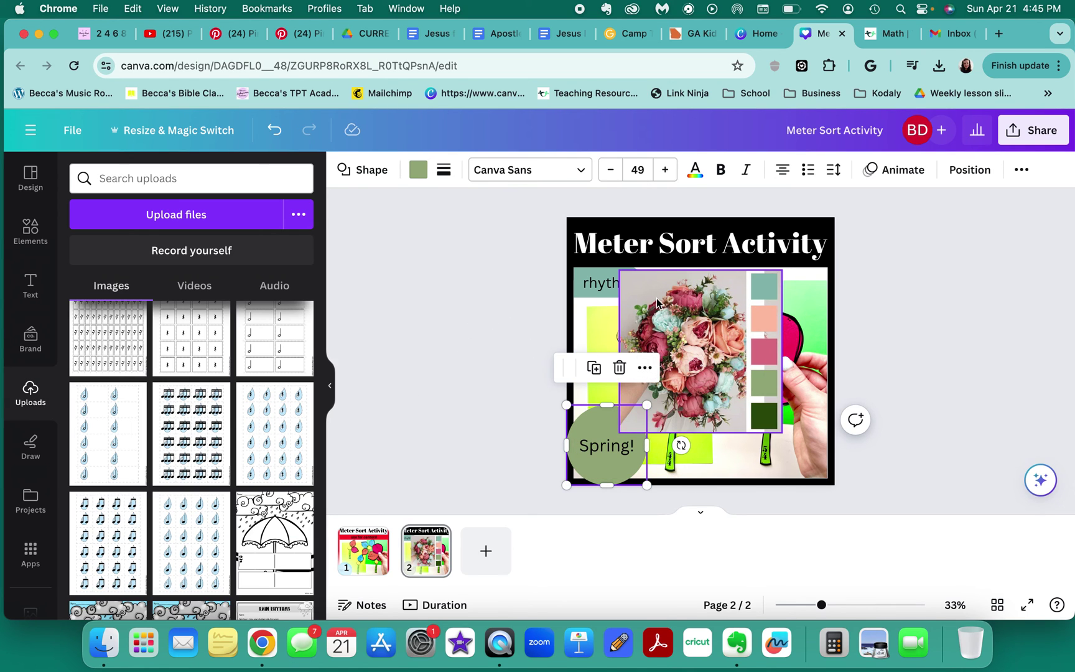
- Delete the Spring Palette image from page 2 of the cover
left_click(657, 303)
key("Delete")
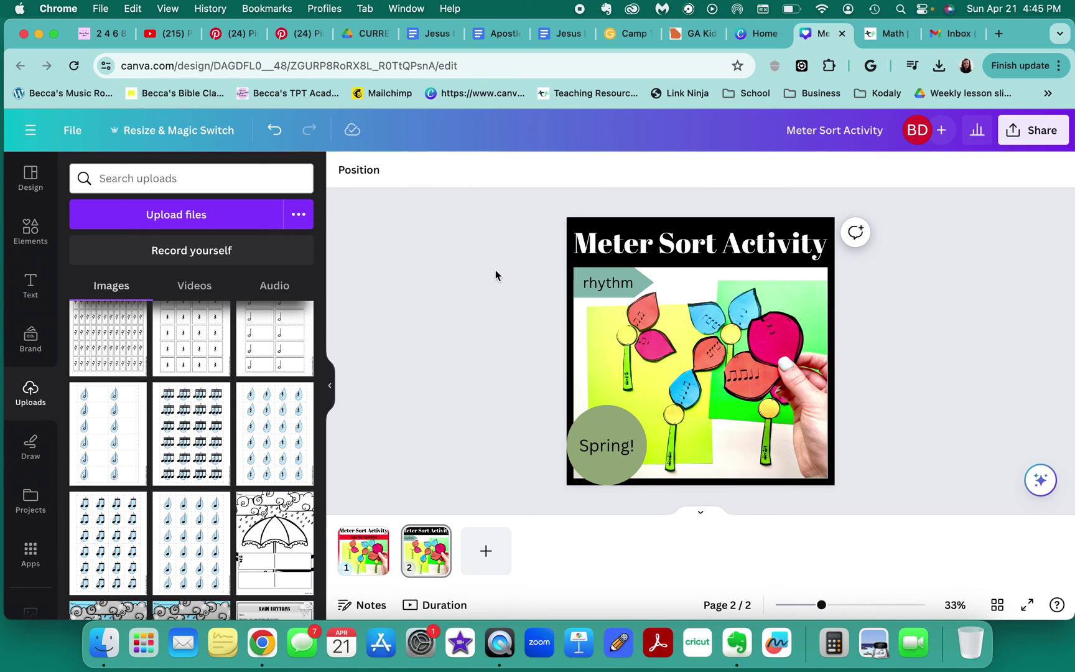